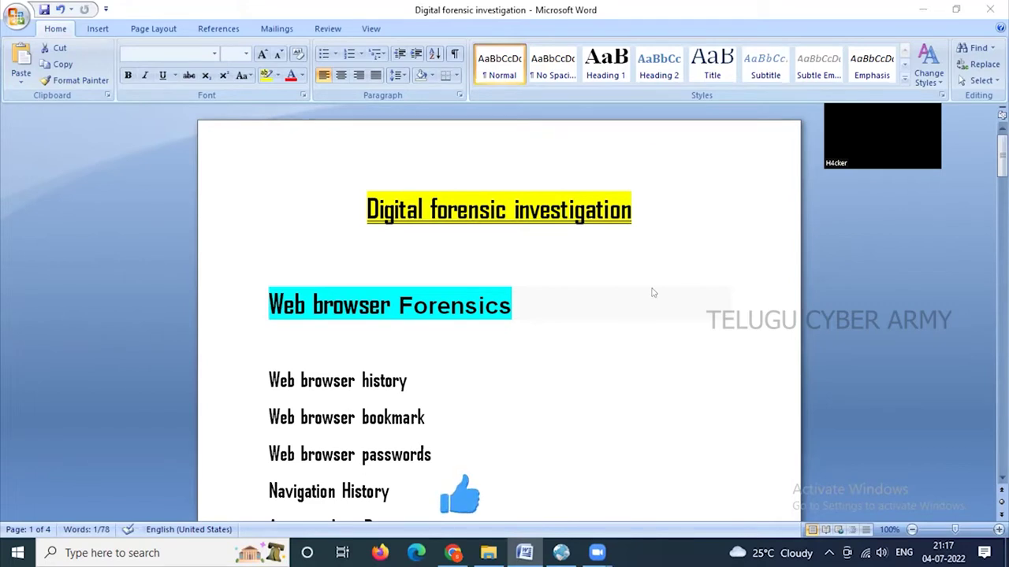
Switch from the Word outline to Browser History Examiner and display the Cached Files records
{"action": "scroll", "coordinate": [653, 292], "scroll_direction": "down", "scroll_amount": 2}
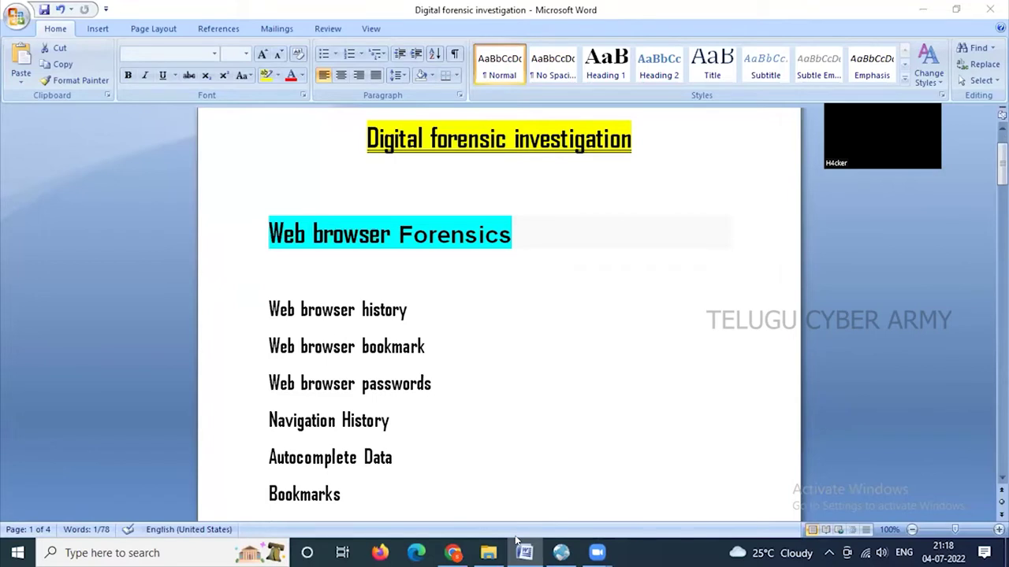
{"action": "left_click", "coordinate": [920, 10]}
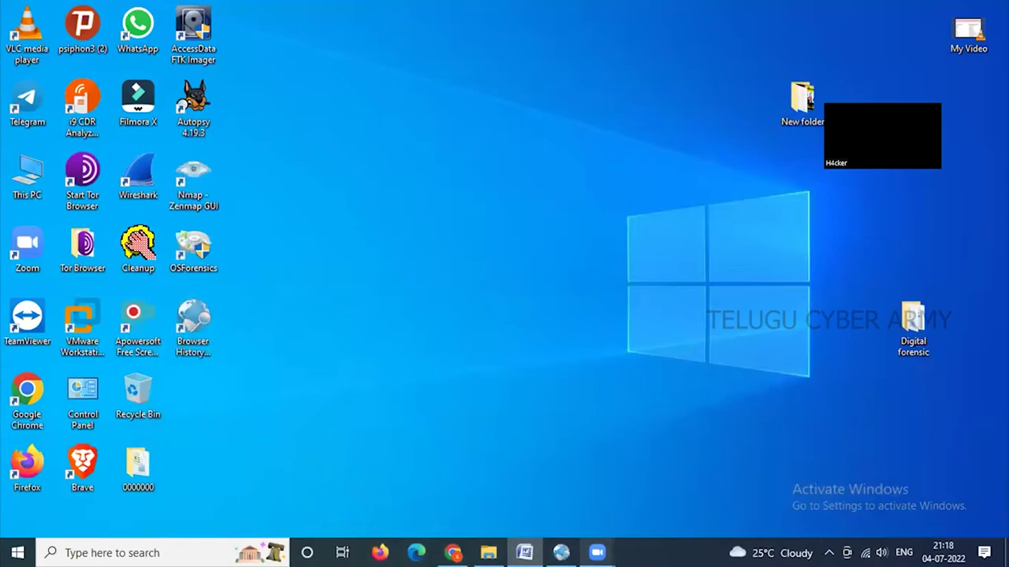
{"action": "left_click", "coordinate": [561, 552]}
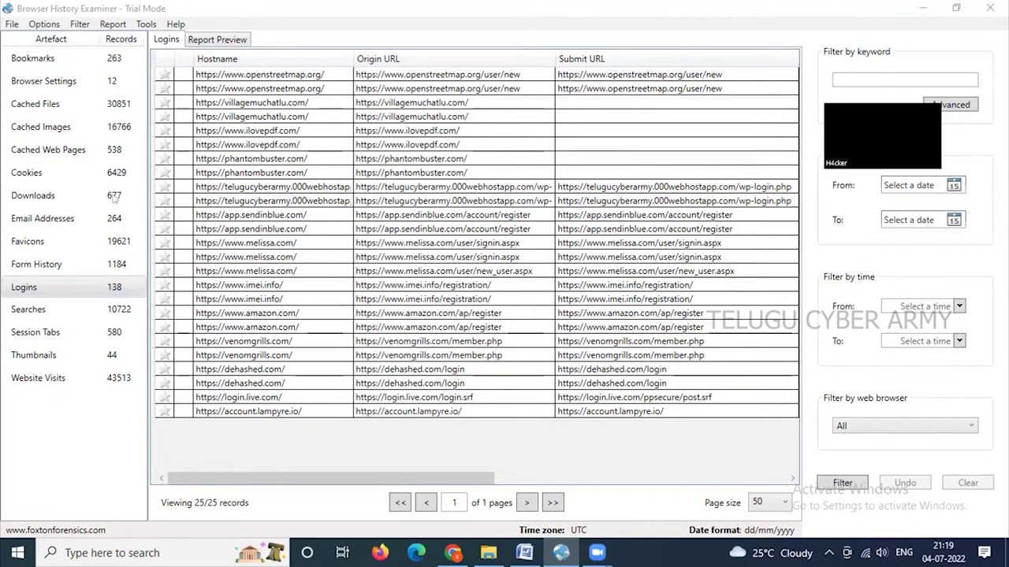
{"action": "left_click", "coordinate": [50, 104]}
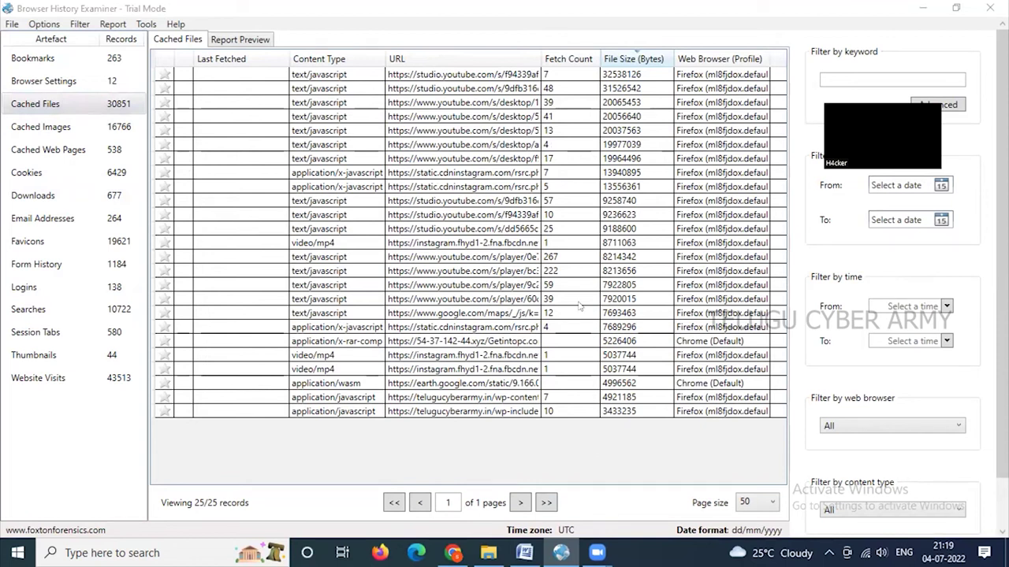
Switch to Chrome and close all tabs except the cookie settings tab
{"action": "left_click", "coordinate": [923, 7]}
{"action": "left_click", "coordinate": [453, 553]}
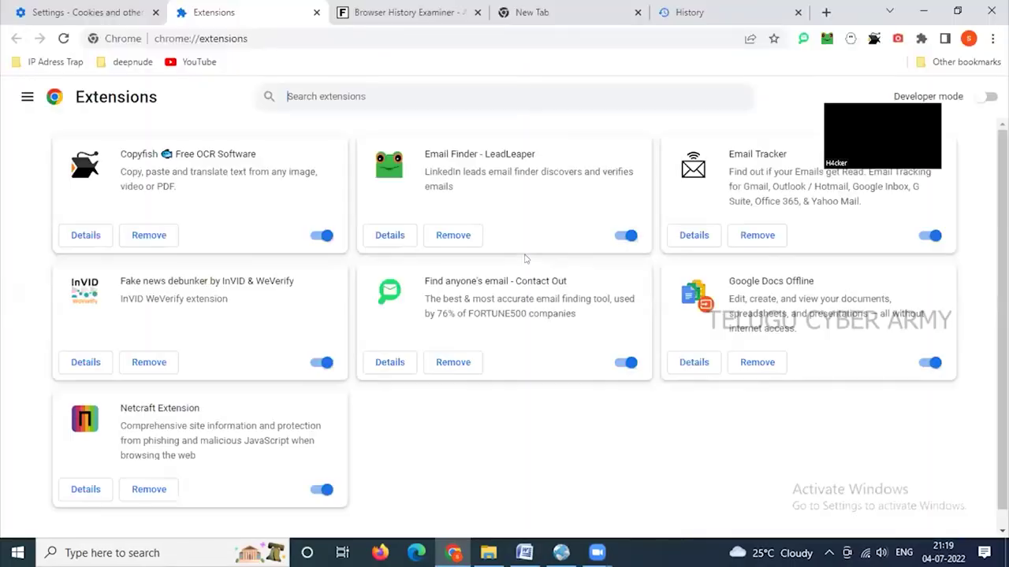
{"action": "left_click", "coordinate": [797, 12]}
{"action": "left_click", "coordinate": [698, 12]}
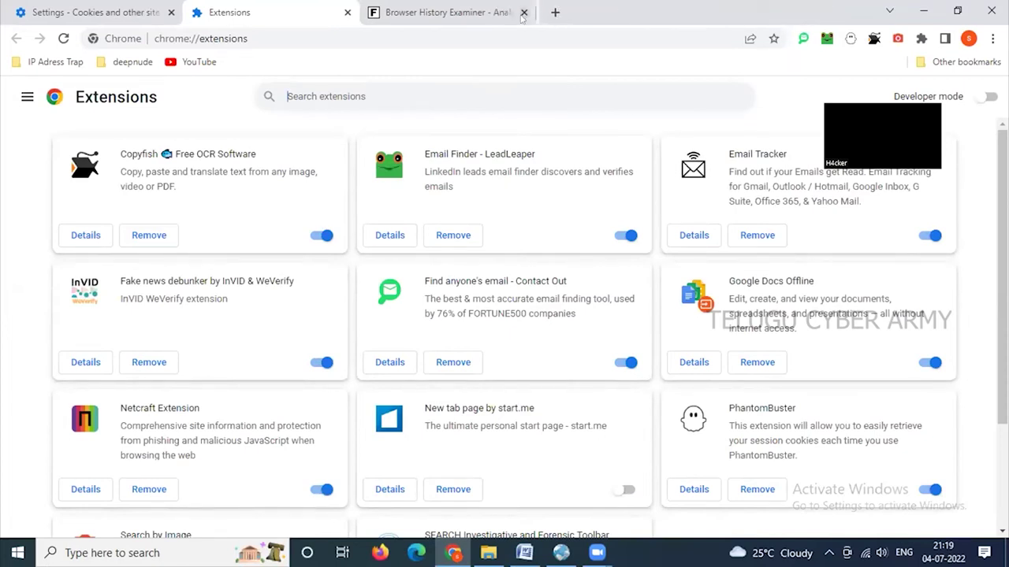
{"action": "left_click", "coordinate": [524, 12]}
{"action": "left_click", "coordinate": [346, 11]}
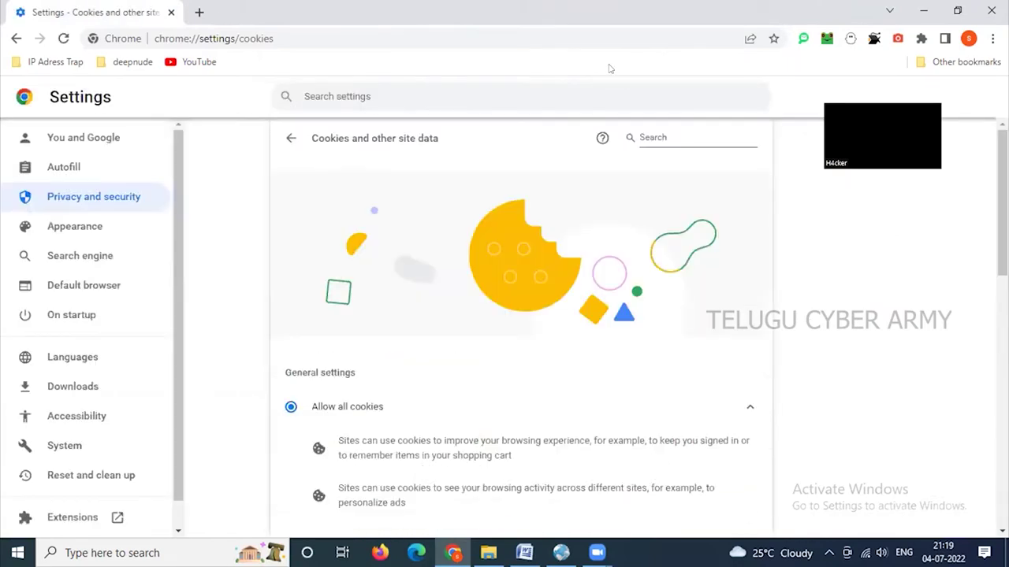
Check the signed-in Google account, close the window and reopen Chrome with the second user profile
{"action": "left_click", "coordinate": [200, 13]}
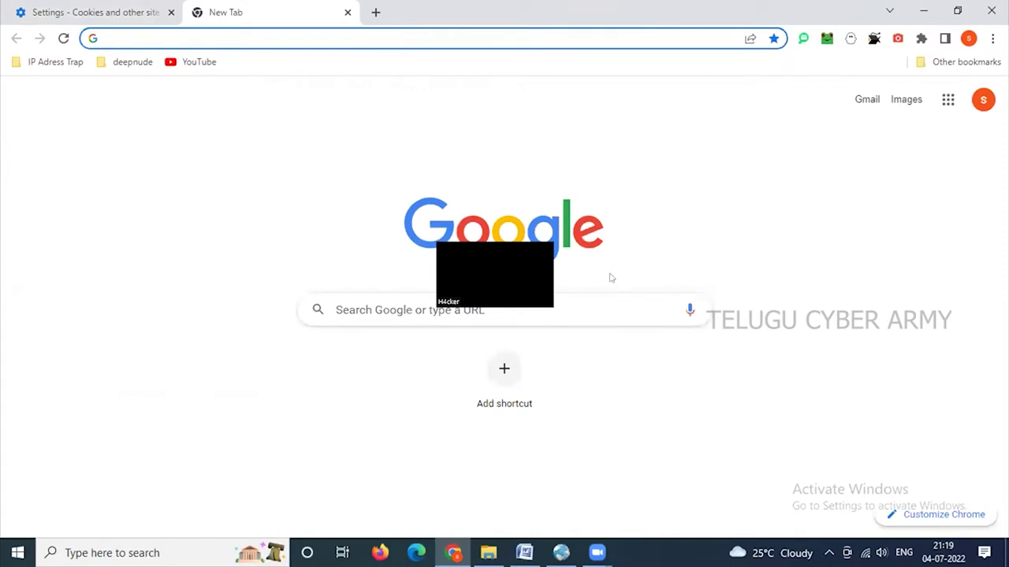
{"action": "left_click", "coordinate": [982, 100]}
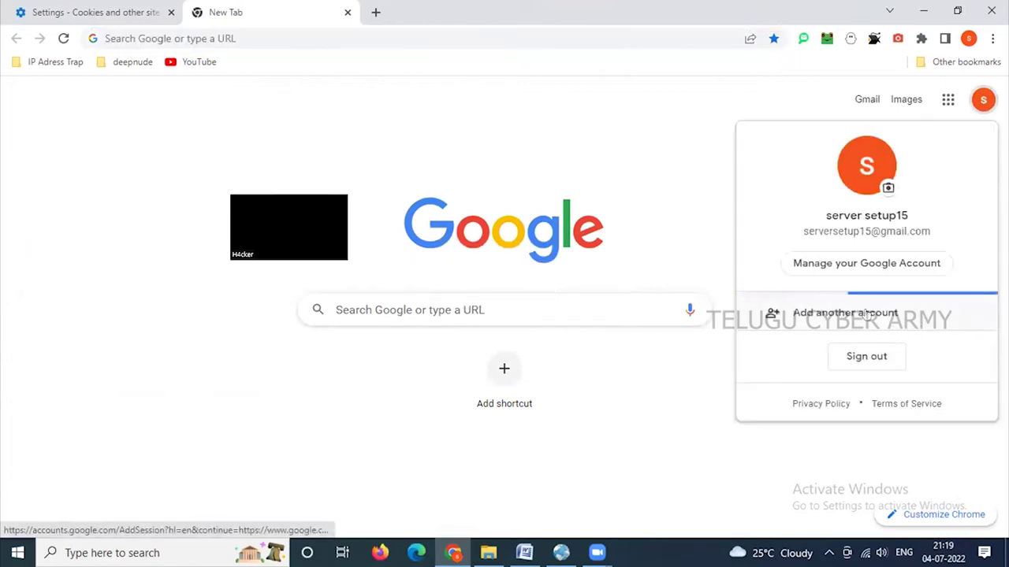
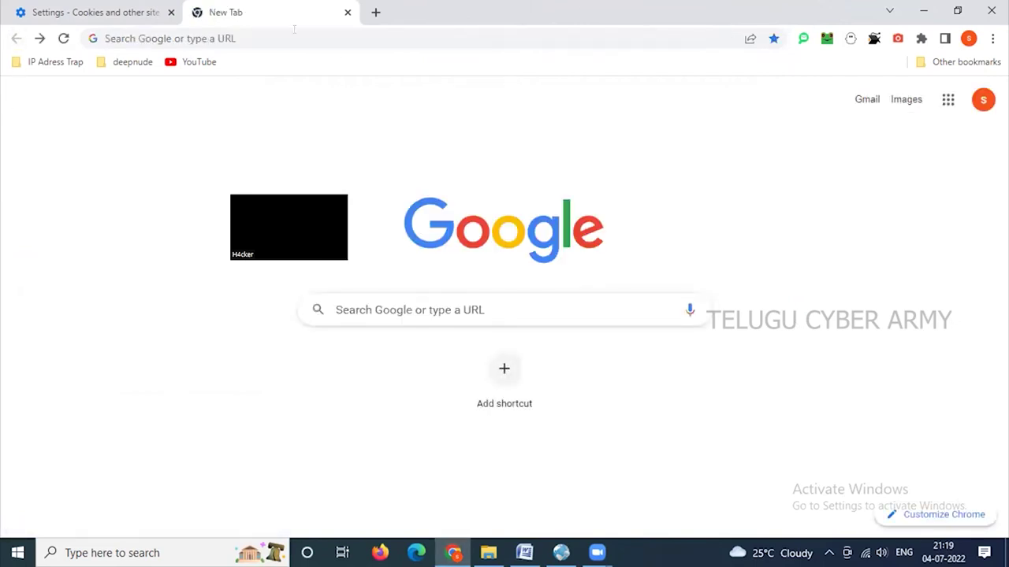
{"action": "left_click", "coordinate": [991, 11]}
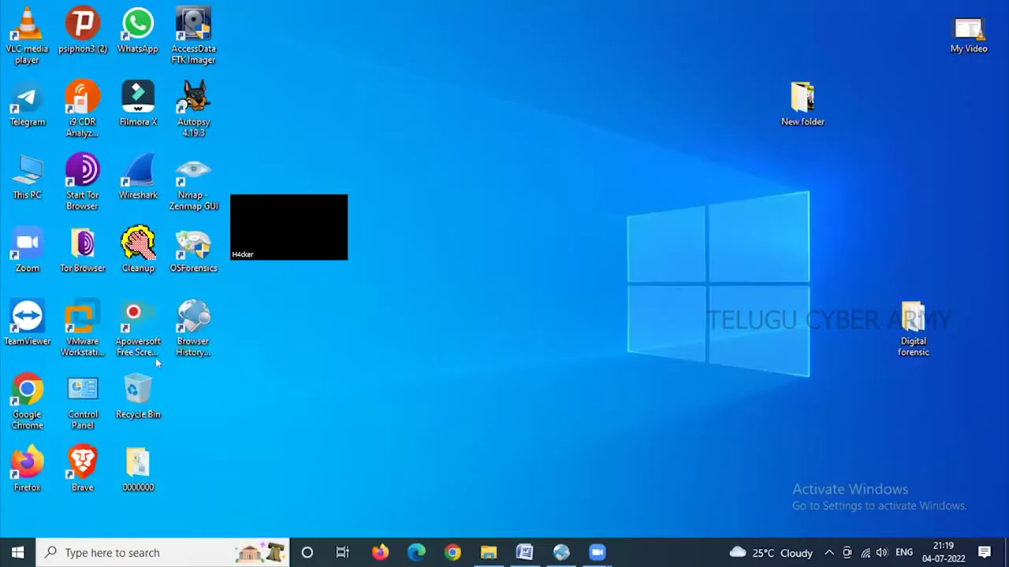
{"action": "double_click", "coordinate": [35, 386]}
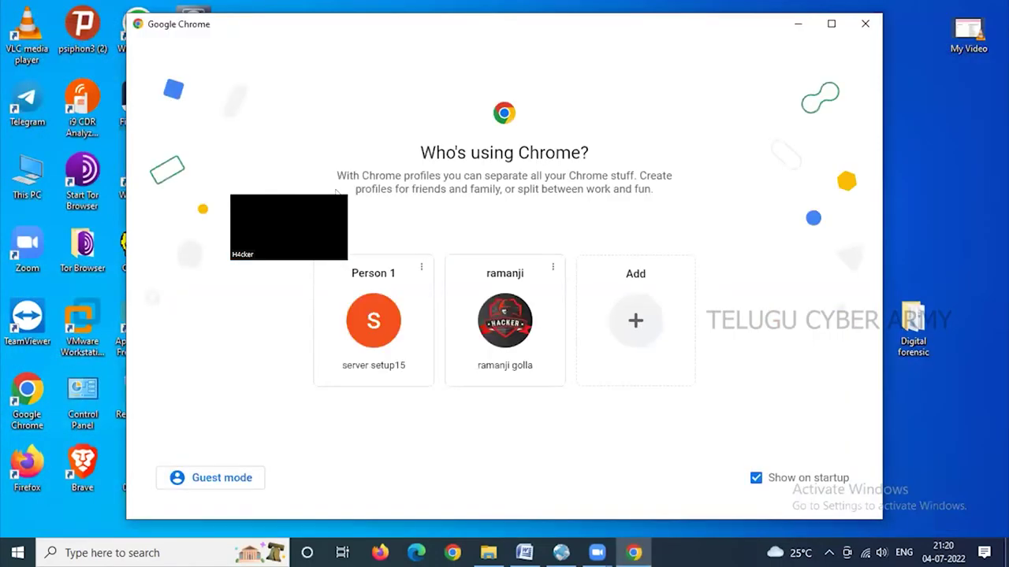
{"action": "left_click", "coordinate": [513, 319]}
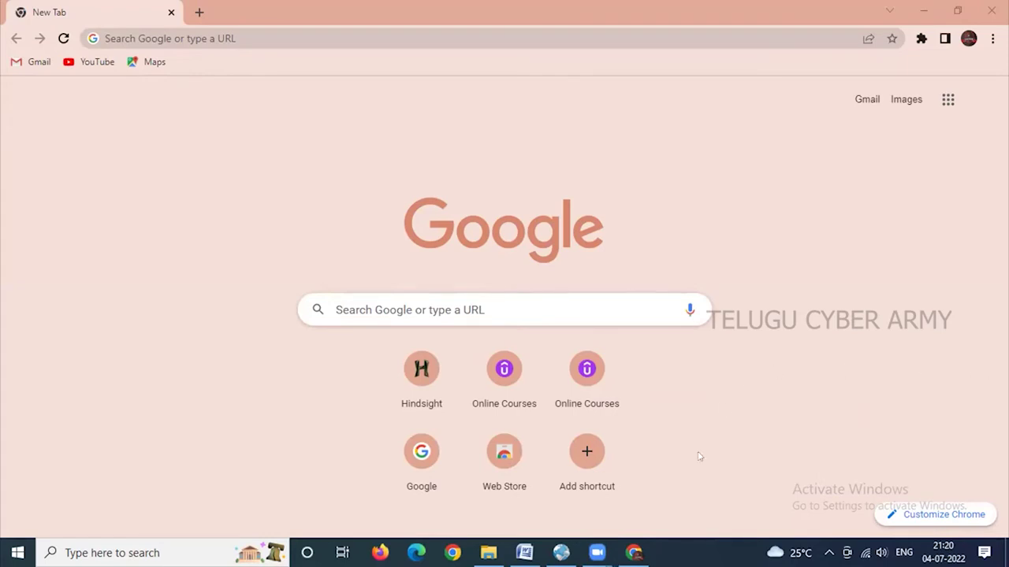
Look through the account's list of Google apps, including a brief visit to Contacts
{"action": "left_click", "coordinate": [947, 101]}
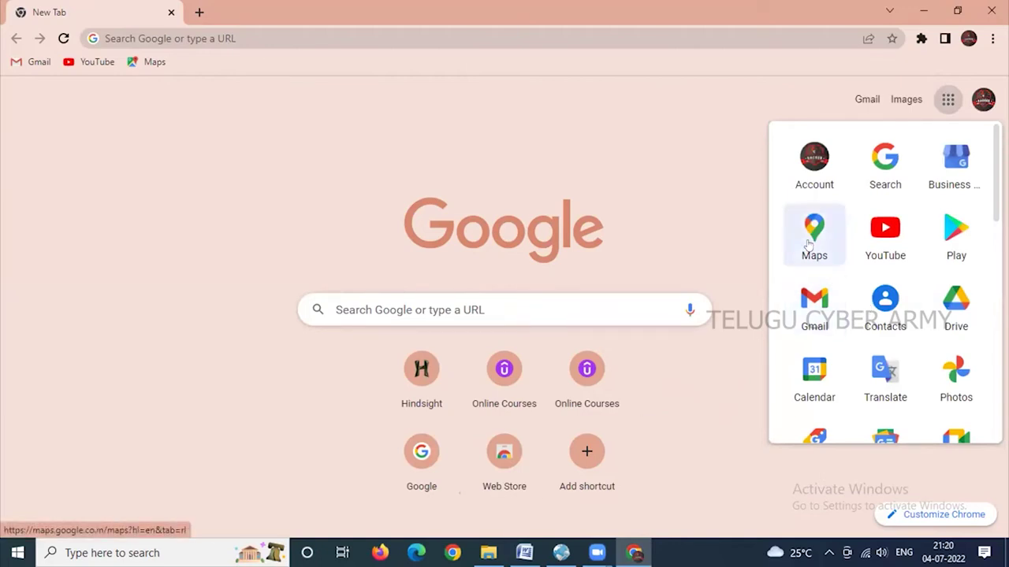
{"action": "scroll", "coordinate": [812, 252], "scroll_direction": "down", "scroll_amount": 1}
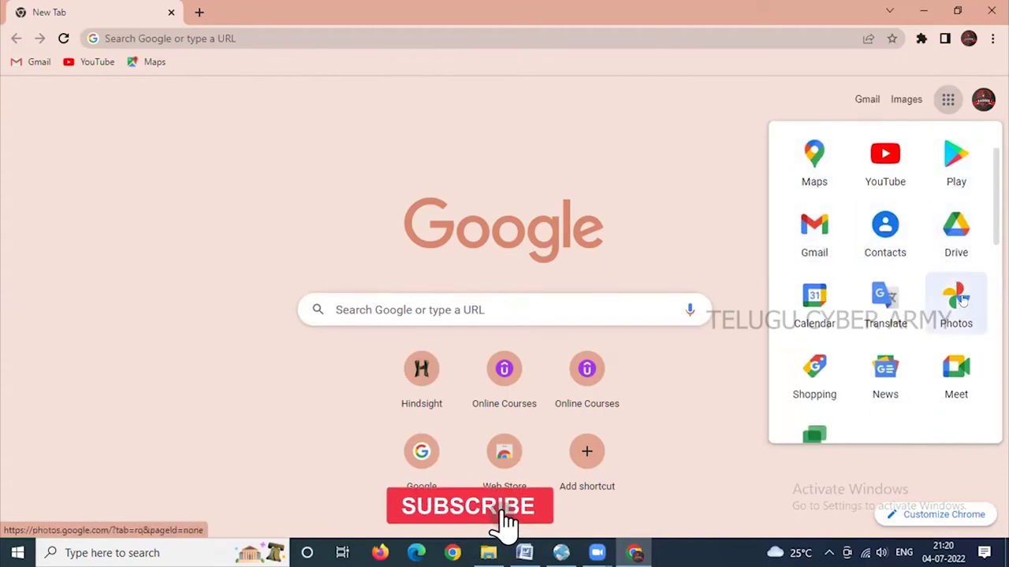
{"action": "scroll", "coordinate": [884, 307], "scroll_direction": "down", "scroll_amount": 2}
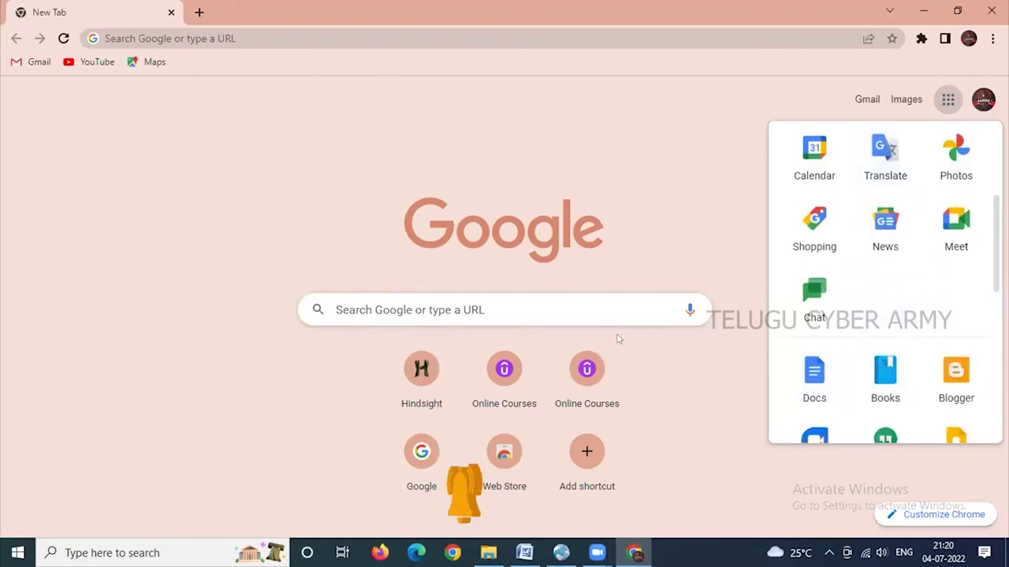
{"action": "scroll", "coordinate": [906, 294], "scroll_direction": "down", "scroll_amount": 6}
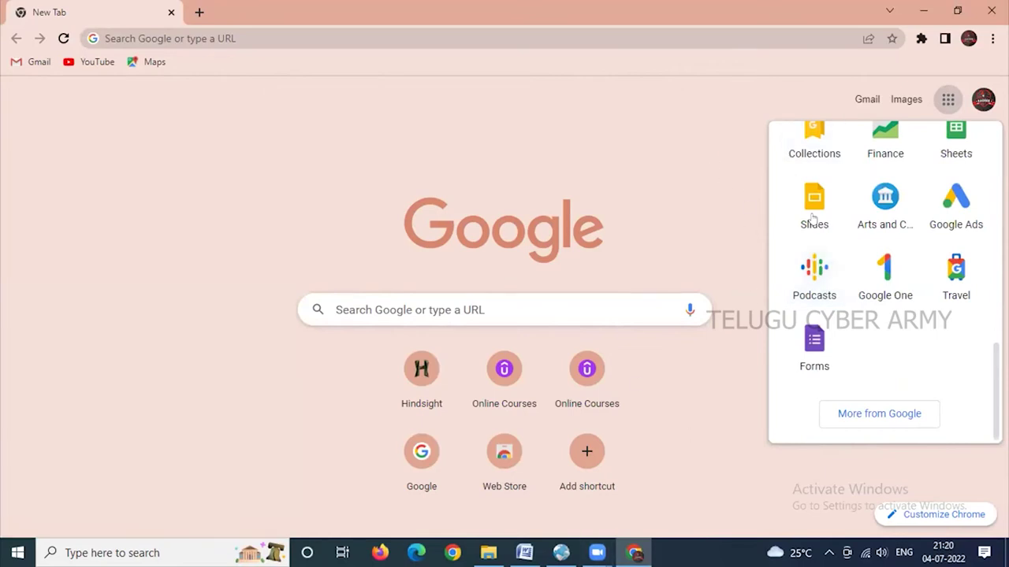
{"action": "scroll", "coordinate": [875, 283], "scroll_direction": "up", "scroll_amount": 10}
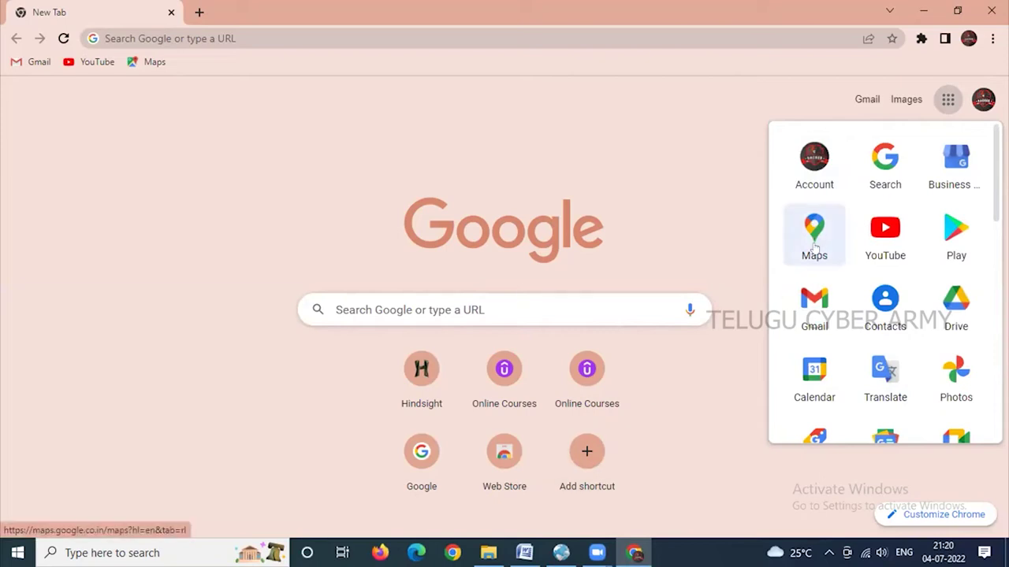
{"action": "left_click", "coordinate": [881, 303]}
{"action": "left_click", "coordinate": [16, 39]}
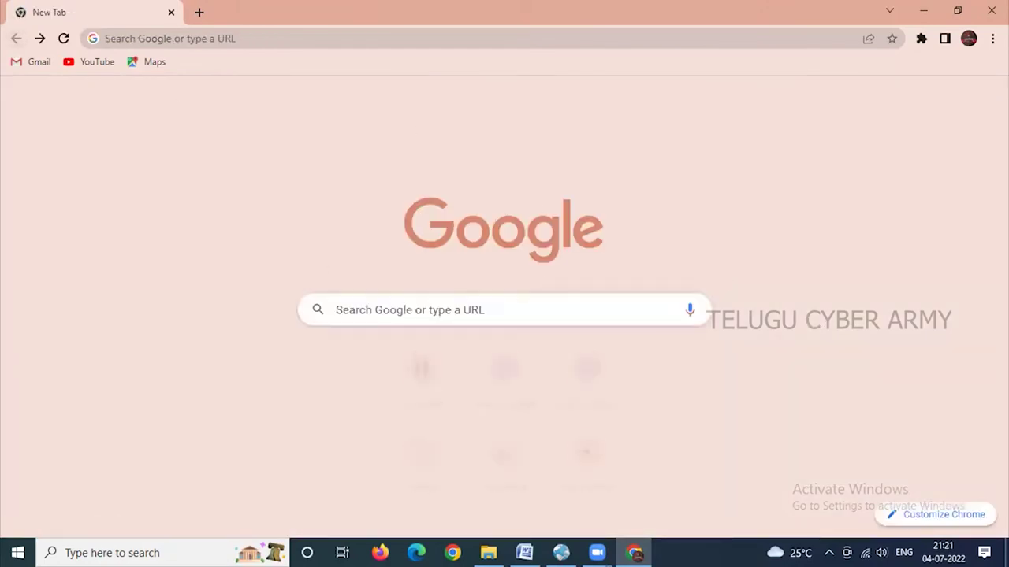
{"action": "left_click", "coordinate": [948, 100]}
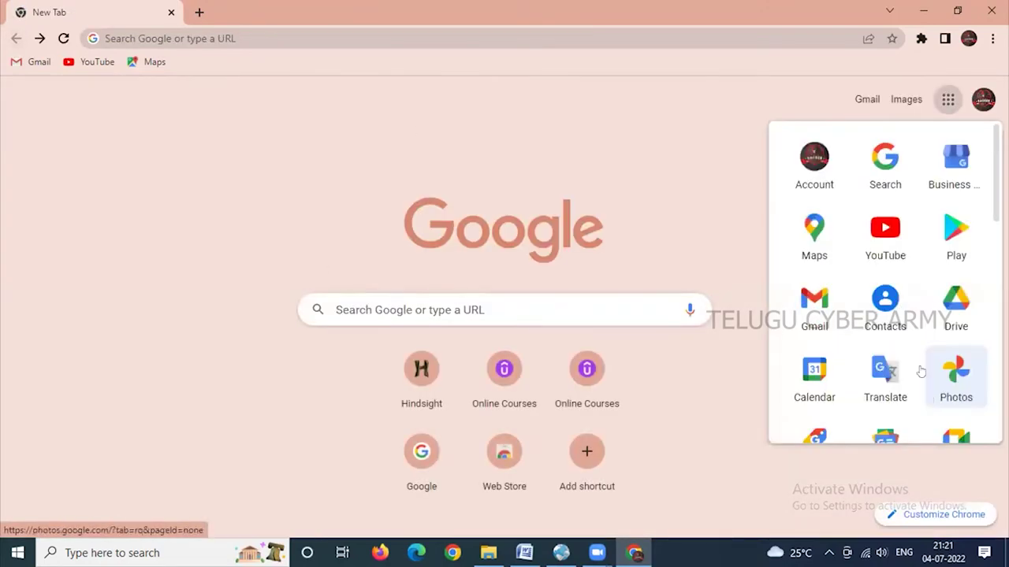
{"action": "scroll", "coordinate": [914, 355], "scroll_direction": "down", "scroll_amount": 1}
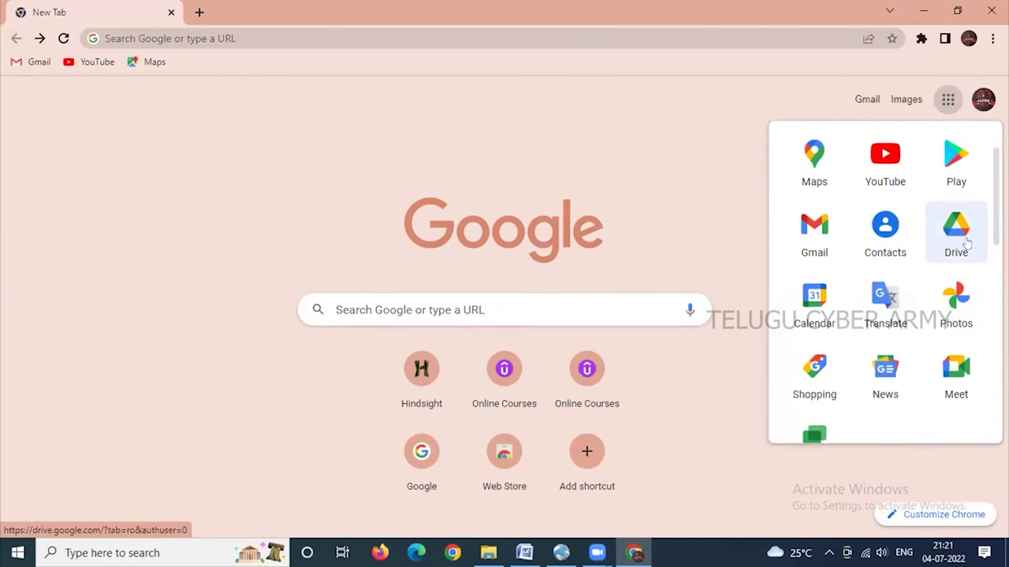
{"action": "scroll", "coordinate": [912, 355], "scroll_direction": "down", "scroll_amount": 2}
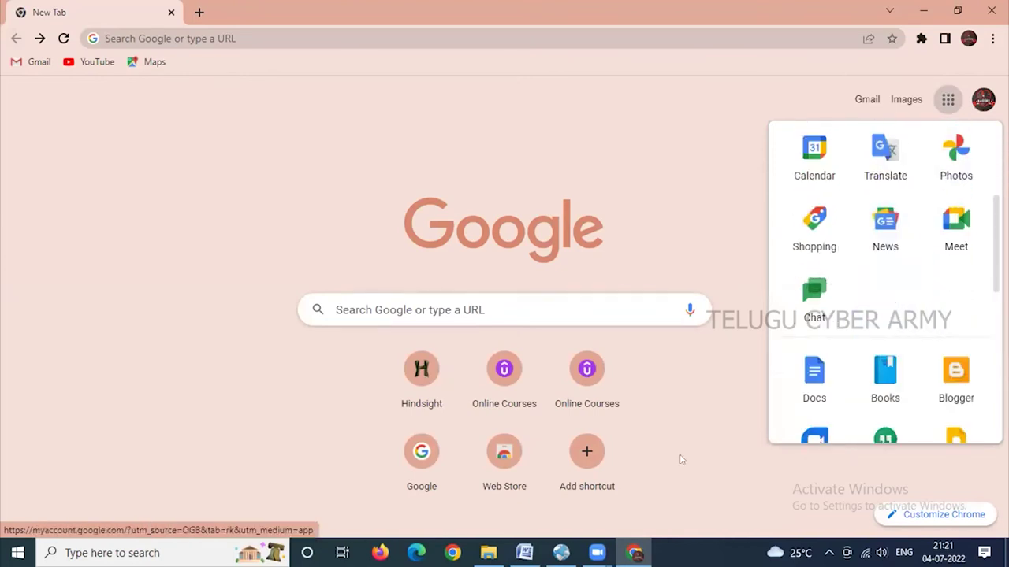
Search the web for "google timeline"
{"action": "left_click", "coordinate": [182, 37]}
{"action": "type", "text": "GOOG"}
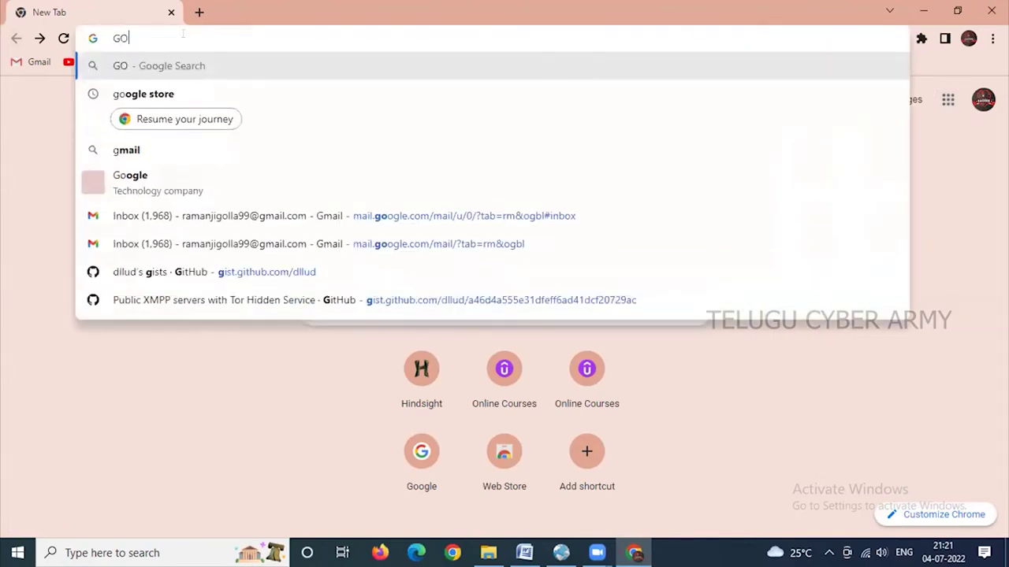
{"action": "key", "text": "BackSpace"}
{"action": "key", "text": "BackSpace"}
{"action": "key", "text": "BackSpace"}
{"action": "key", "text": "BackSpace"}
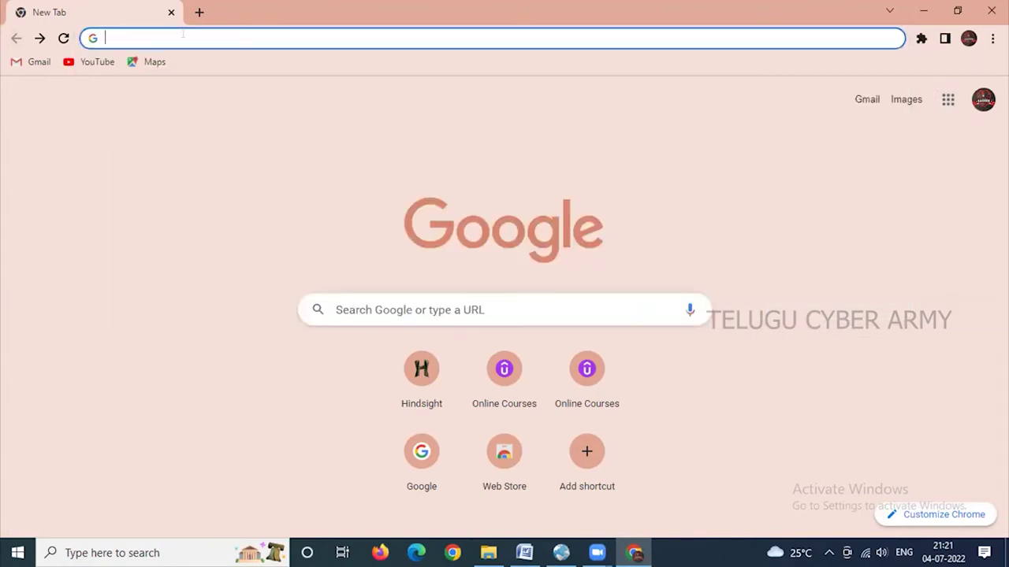
{"action": "type", "text": "goog"}
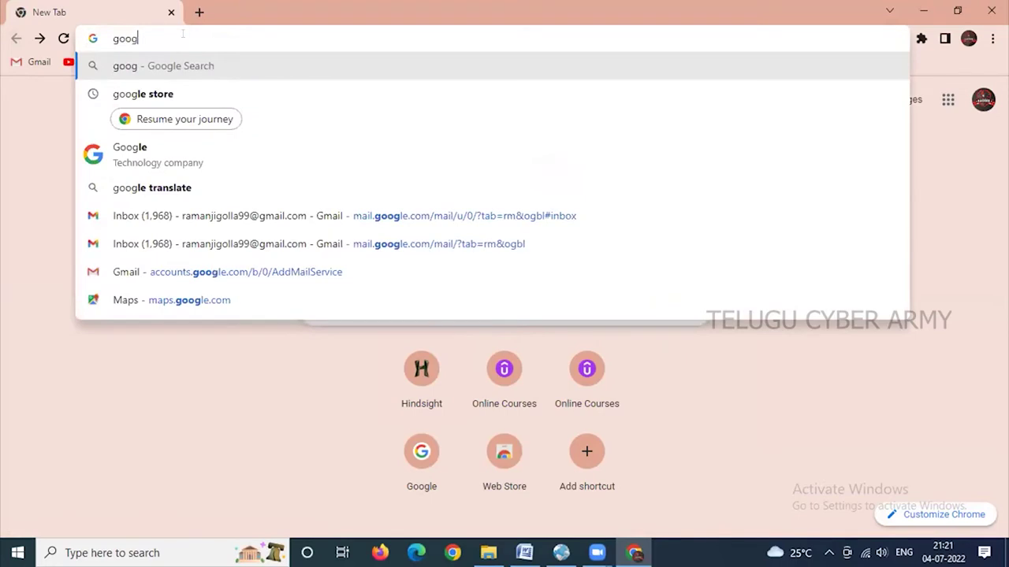
{"action": "type", "text": "le"}
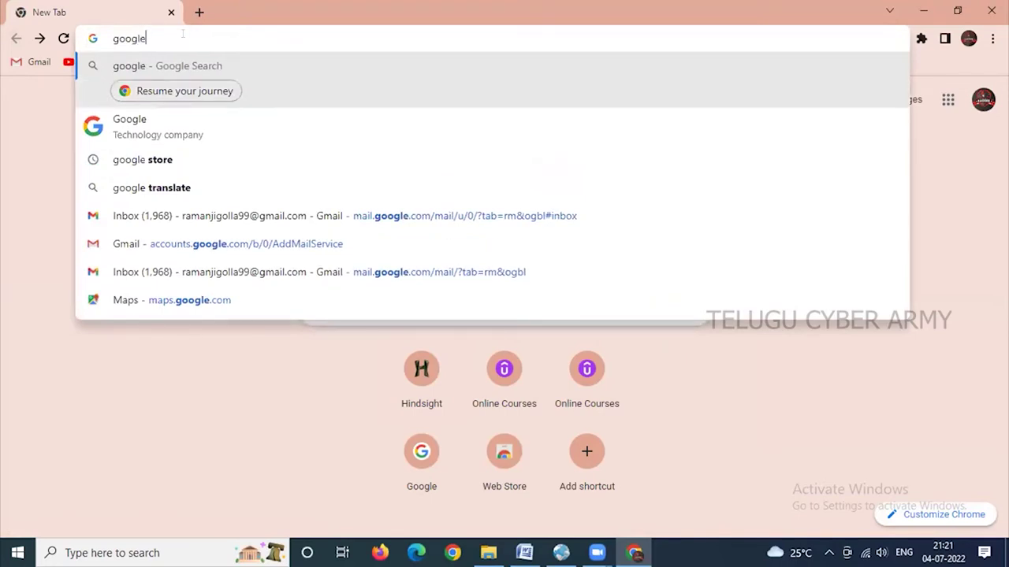
{"action": "type", "text": " t"}
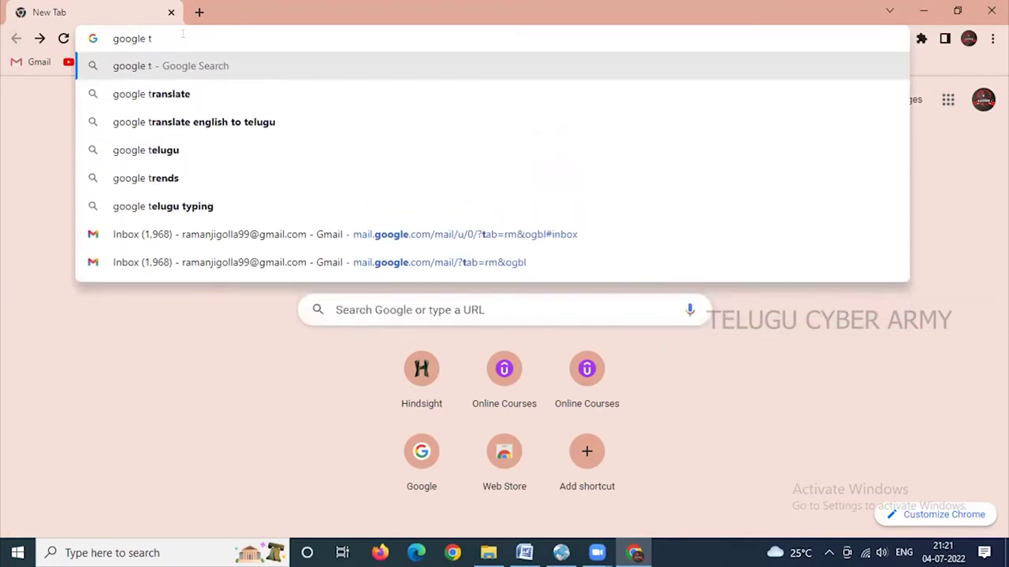
{"action": "type", "text": "imeline"}
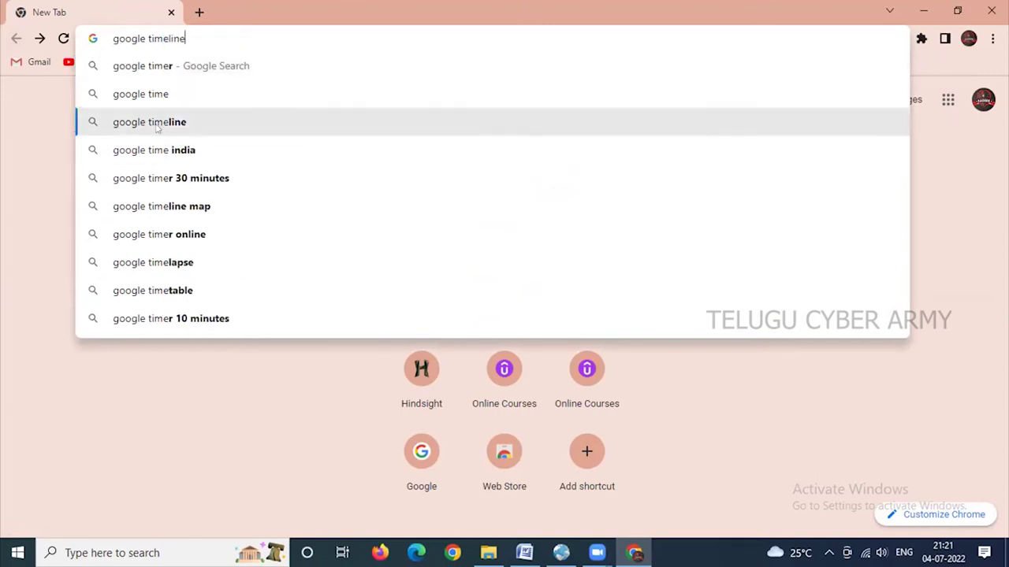
{"action": "left_click", "coordinate": [184, 121]}
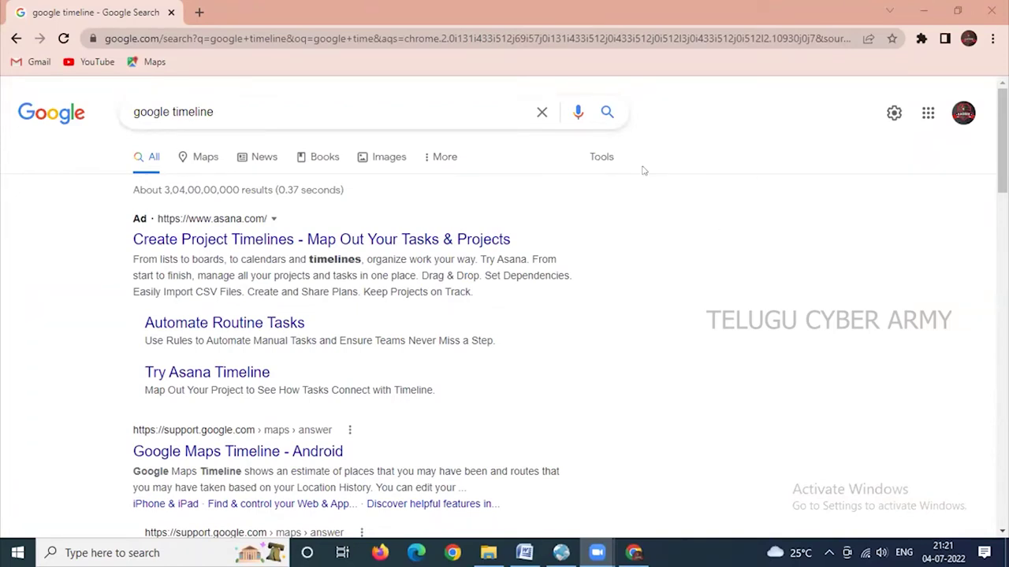
Go to the browser's privacy and security settings and open the Clear browsing data options
{"action": "left_click_drag", "start_coordinate": [1002, 138], "coordinate": [999, 103]}
{"action": "left_click", "coordinate": [992, 39]}
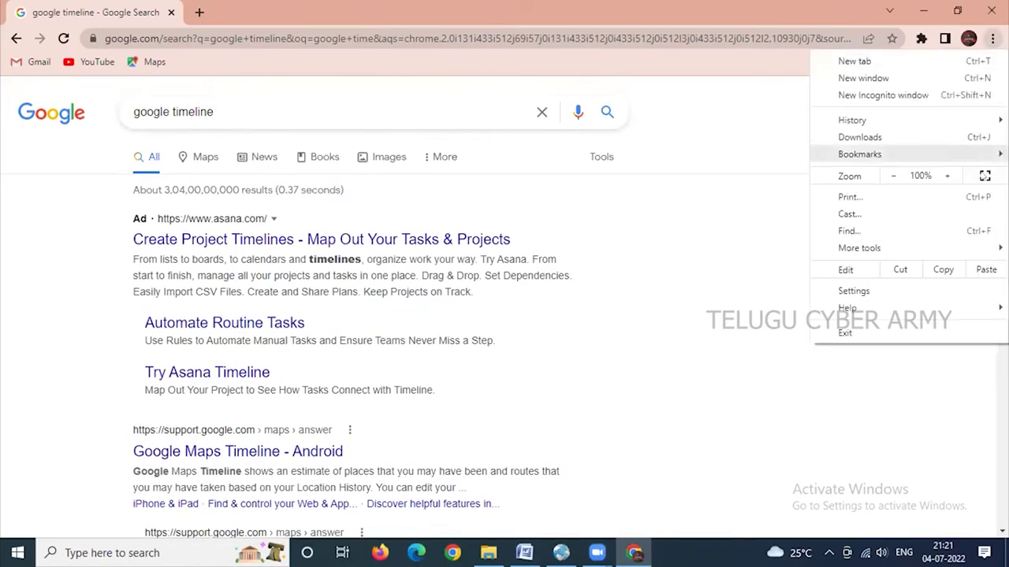
{"action": "left_click", "coordinate": [853, 292]}
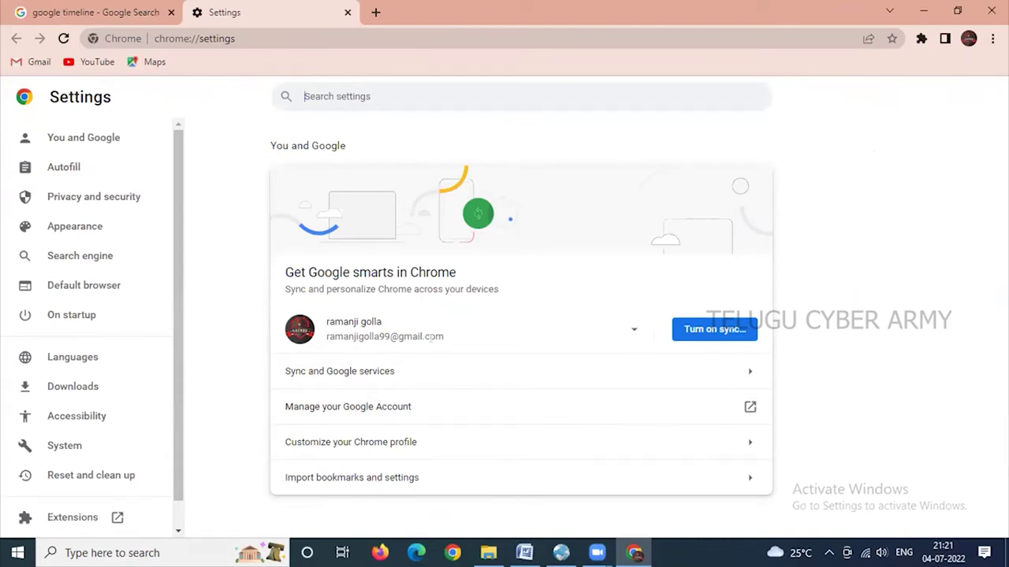
{"action": "left_click", "coordinate": [81, 145]}
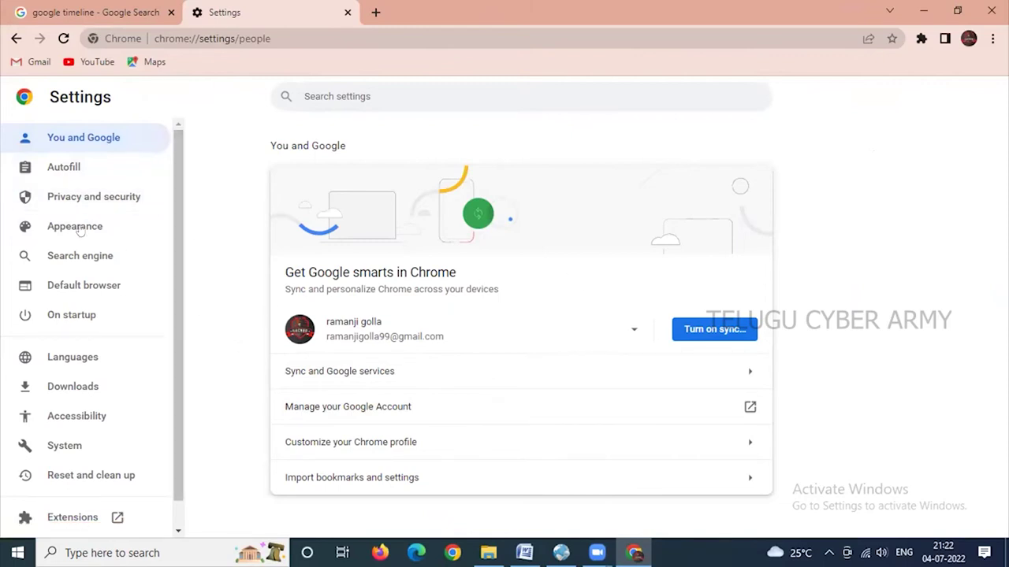
{"action": "left_click", "coordinate": [112, 204]}
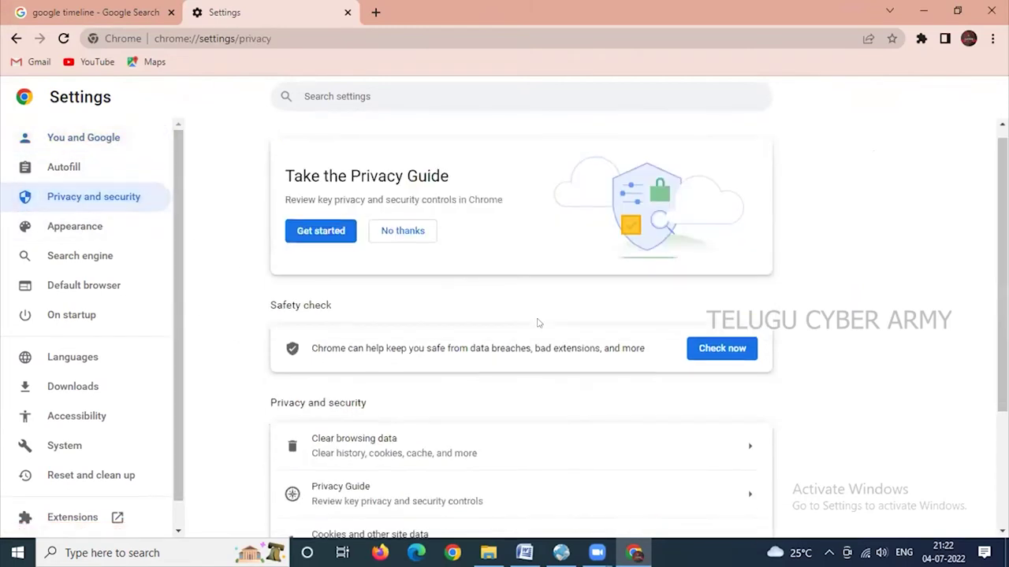
{"action": "scroll", "coordinate": [538, 323], "scroll_direction": "down", "scroll_amount": 2}
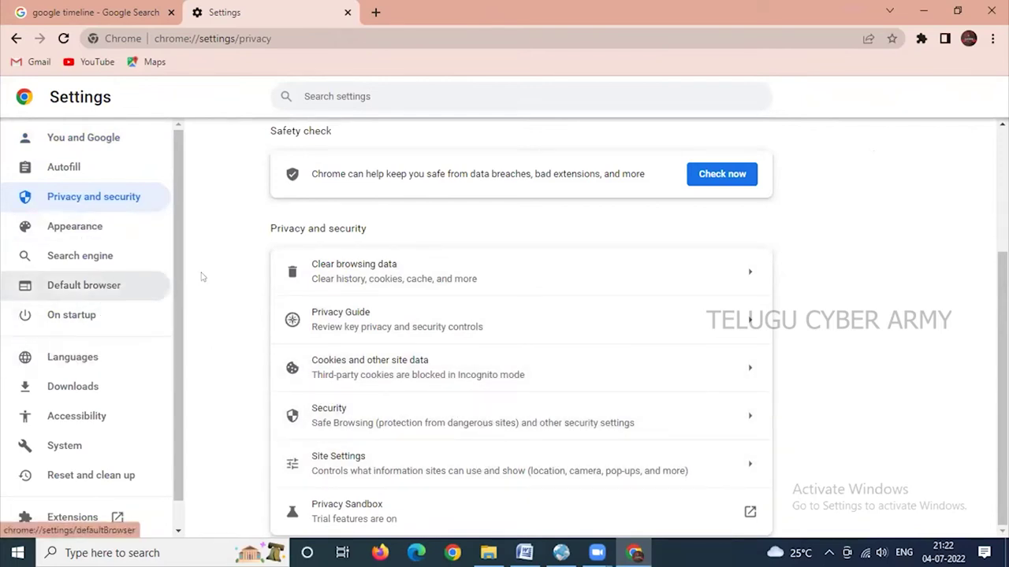
{"action": "left_click", "coordinate": [354, 269]}
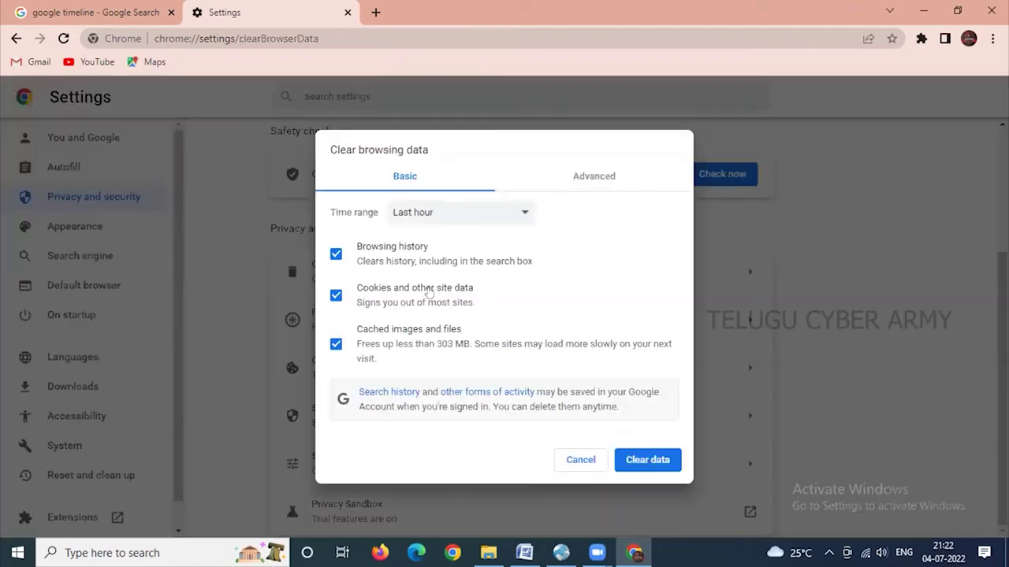
Check the time range choices for clearing browsing data and cancel without clearing anything
{"action": "left_click", "coordinate": [527, 213]}
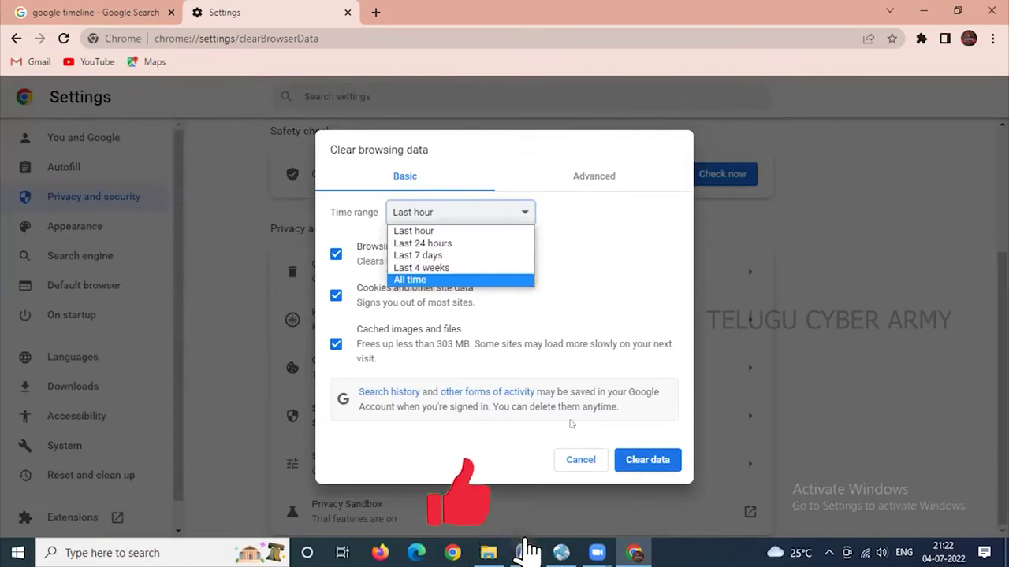
{"action": "left_click", "coordinate": [688, 340]}
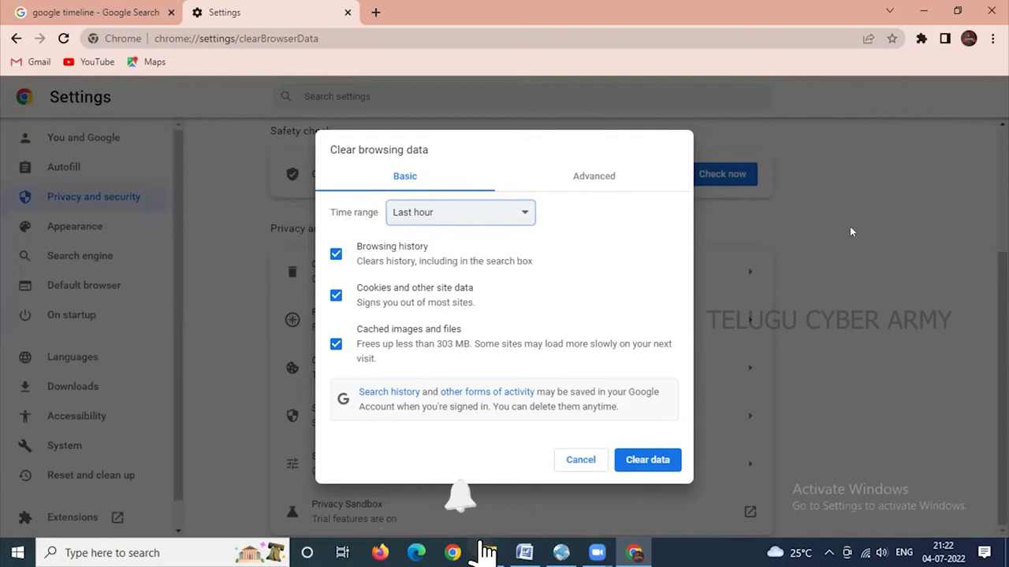
{"action": "left_click", "coordinate": [583, 459]}
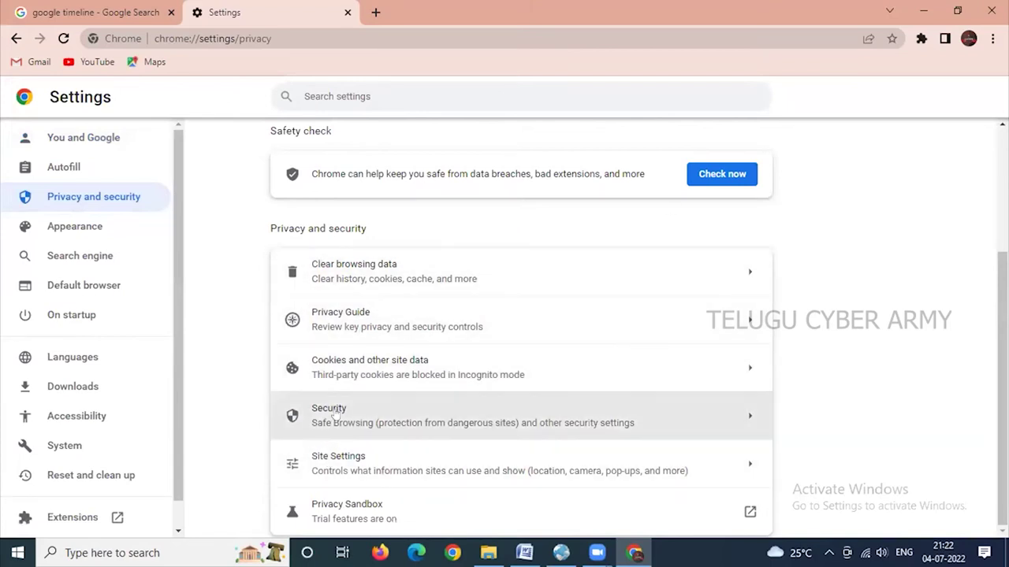
Look through the remaining settings pages from Appearance to System, including the installed extensions, and return to Settings
{"action": "left_click", "coordinate": [79, 227]}
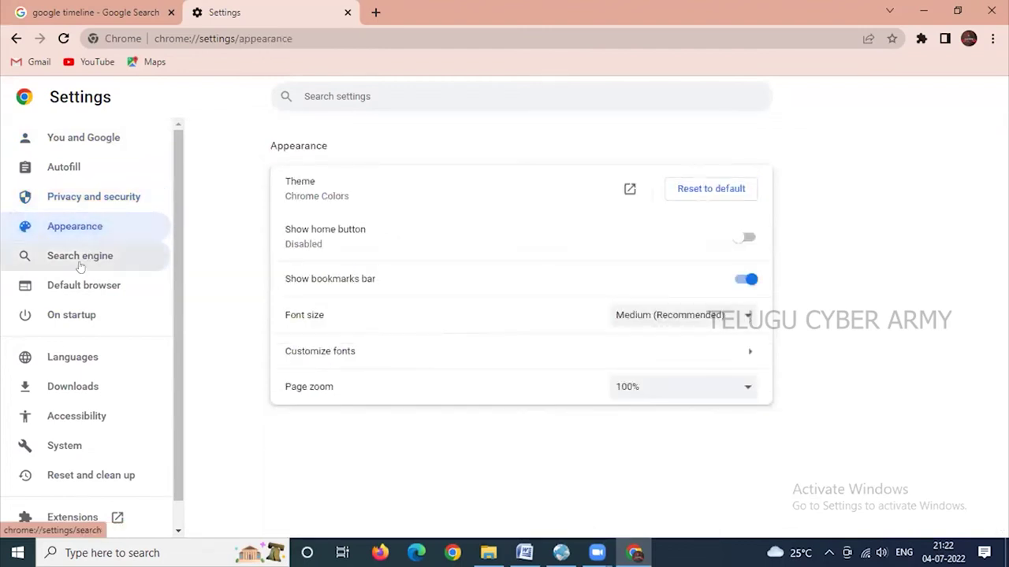
{"action": "left_click", "coordinate": [80, 266]}
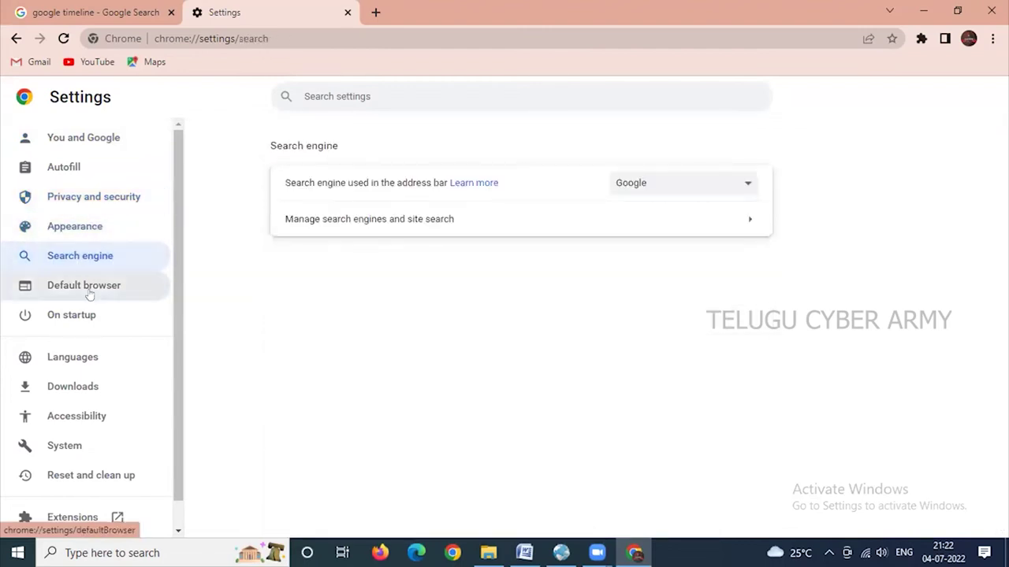
{"action": "left_click", "coordinate": [82, 289]}
{"action": "left_click", "coordinate": [81, 323]}
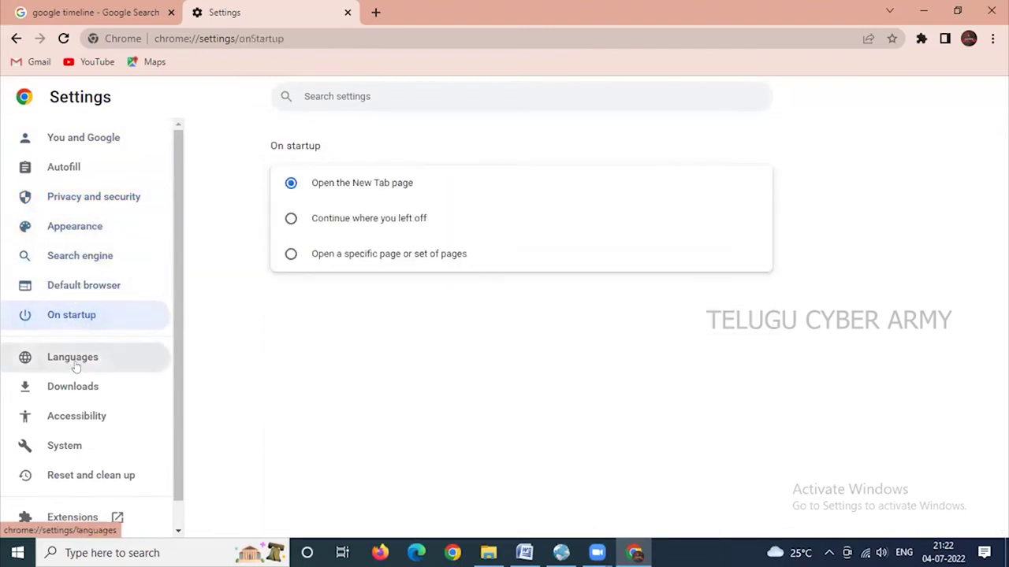
{"action": "left_click", "coordinate": [75, 364]}
{"action": "left_click", "coordinate": [74, 386]}
{"action": "left_click", "coordinate": [79, 418]}
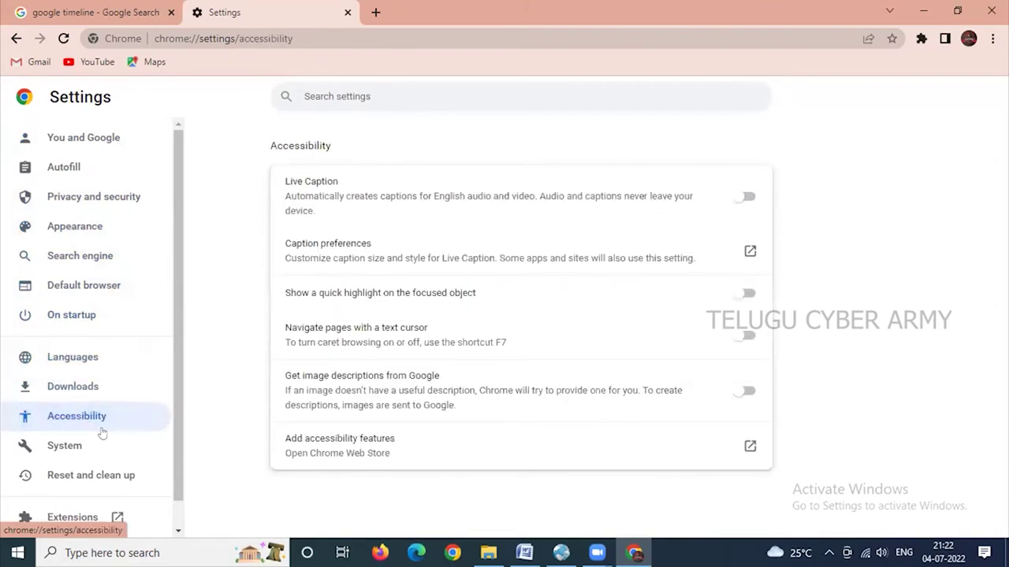
{"action": "scroll", "coordinate": [103, 433], "scroll_direction": "down", "scroll_amount": 1}
{"action": "left_click", "coordinate": [76, 421]}
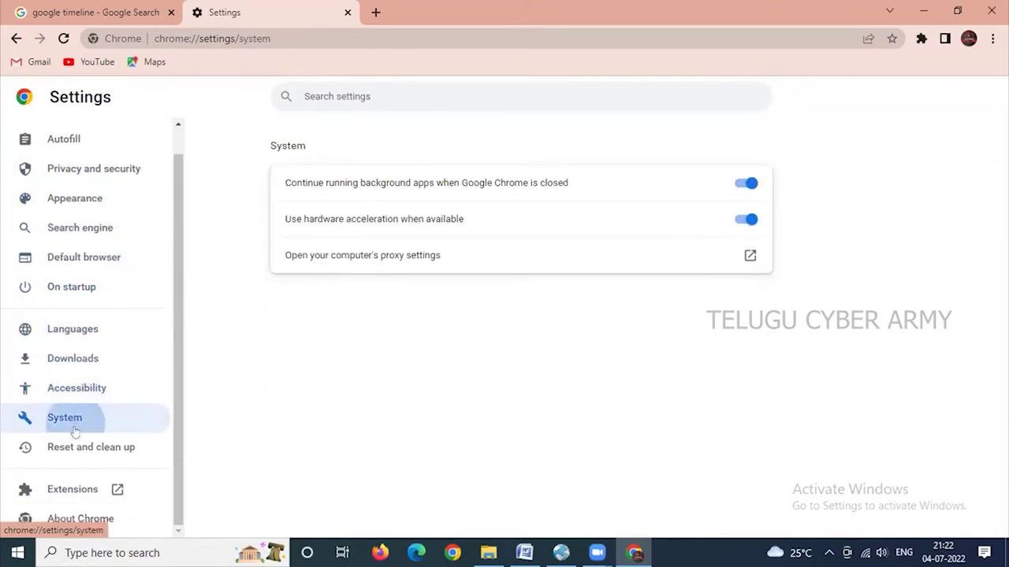
{"action": "left_click", "coordinate": [73, 490]}
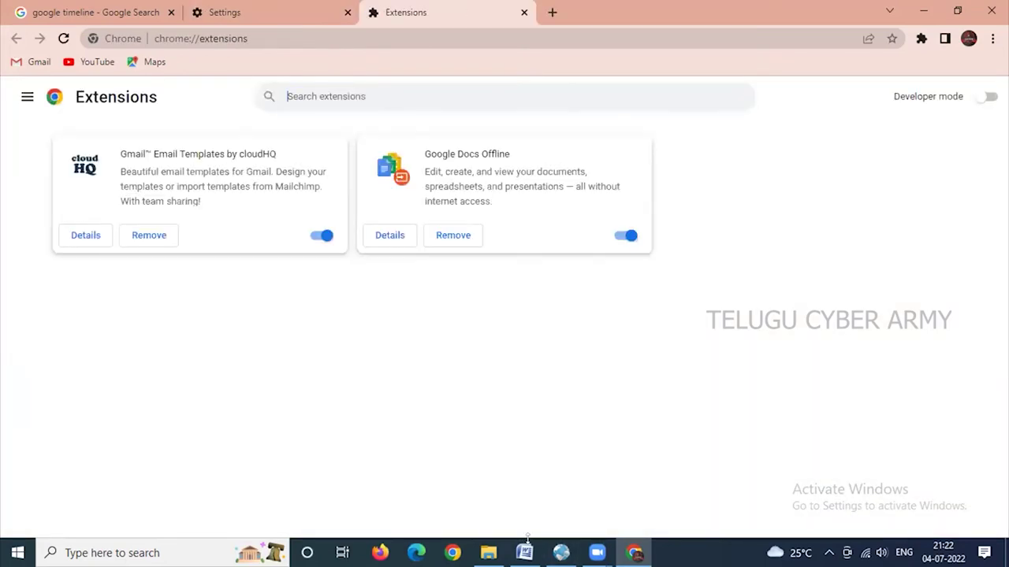
{"action": "left_click", "coordinate": [254, 14]}
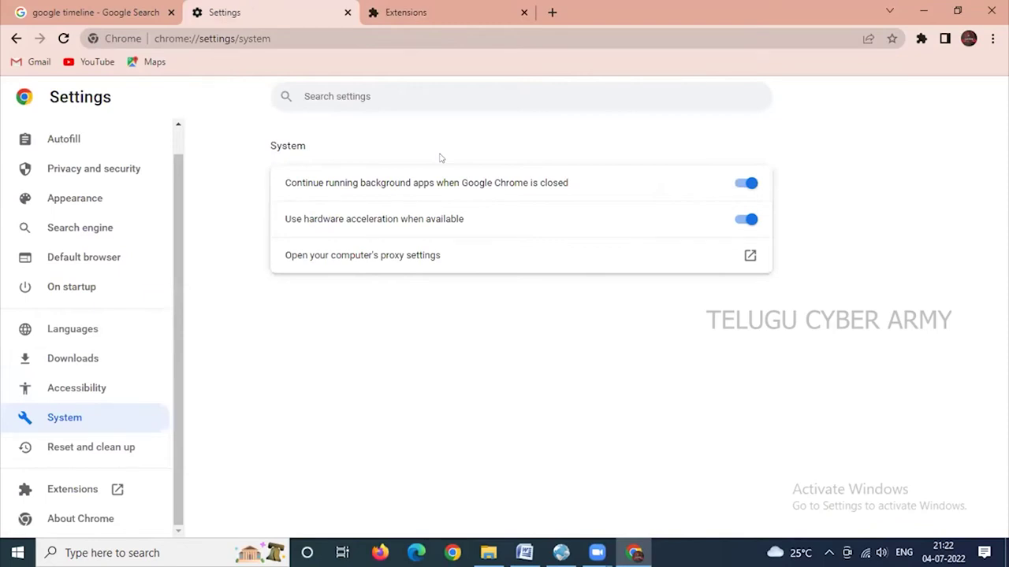
Close the Extensions page and the browser window, and reopen Chrome with a different user profile
{"action": "left_click", "coordinate": [462, 9]}
{"action": "left_click", "coordinate": [524, 12]}
{"action": "left_click", "coordinate": [991, 10]}
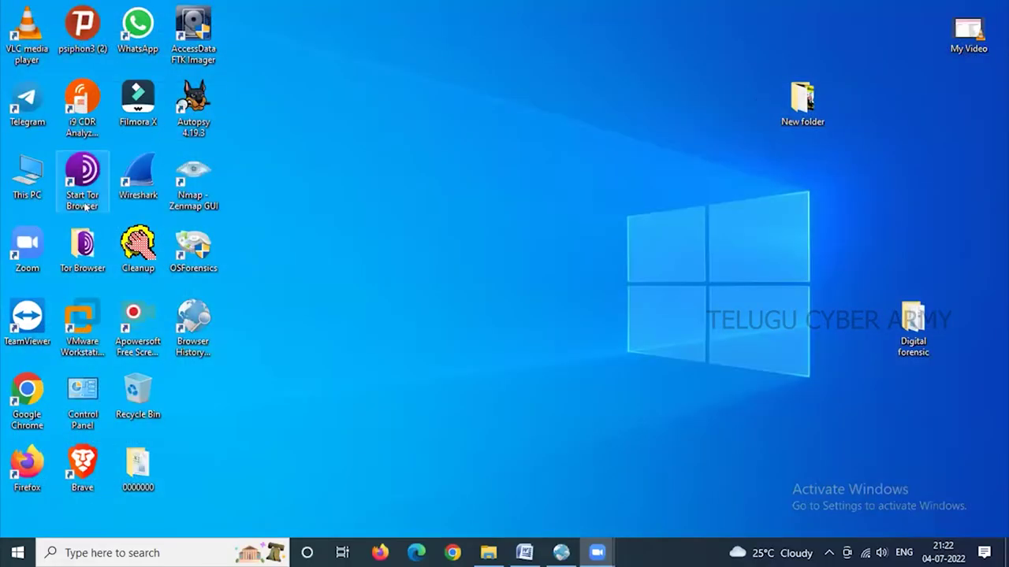
{"action": "double_click", "coordinate": [23, 388]}
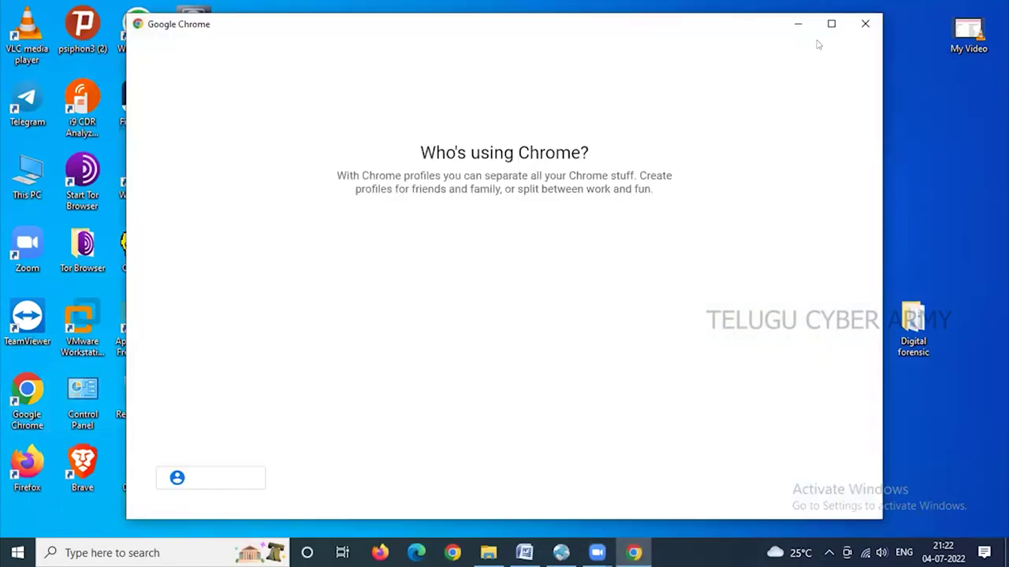
{"action": "left_click", "coordinate": [370, 317]}
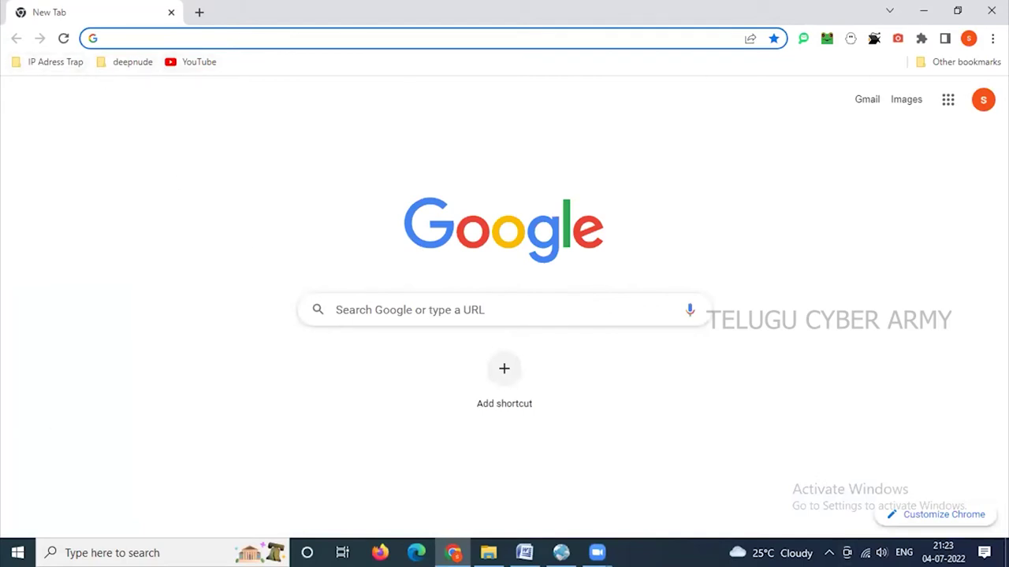
Look at the bookmark options, bring up the bookmark editor for the current tab and dismiss it
{"action": "left_click", "coordinate": [992, 39]}
{"action": "mouse_move", "coordinate": [867, 157]}
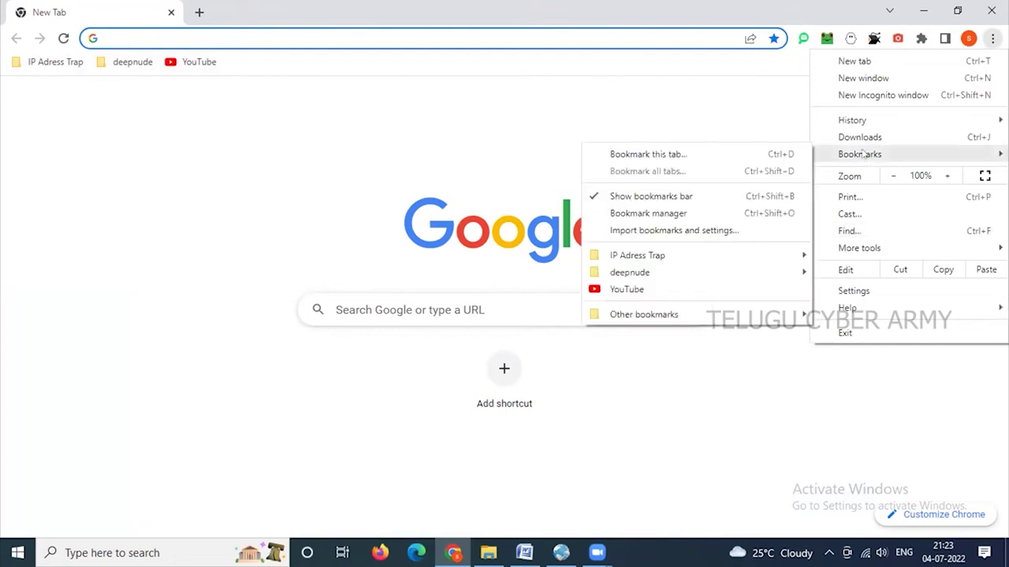
{"action": "left_click", "coordinate": [670, 154]}
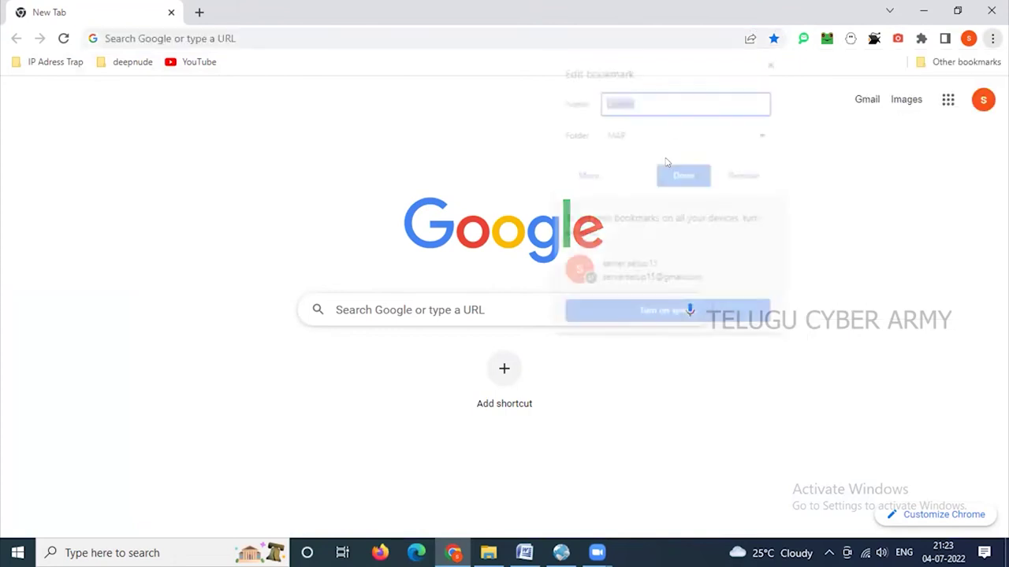
{"action": "left_click", "coordinate": [892, 339]}
Open the browser settings and go to the password manager page under Autofill
{"action": "left_click", "coordinate": [991, 38]}
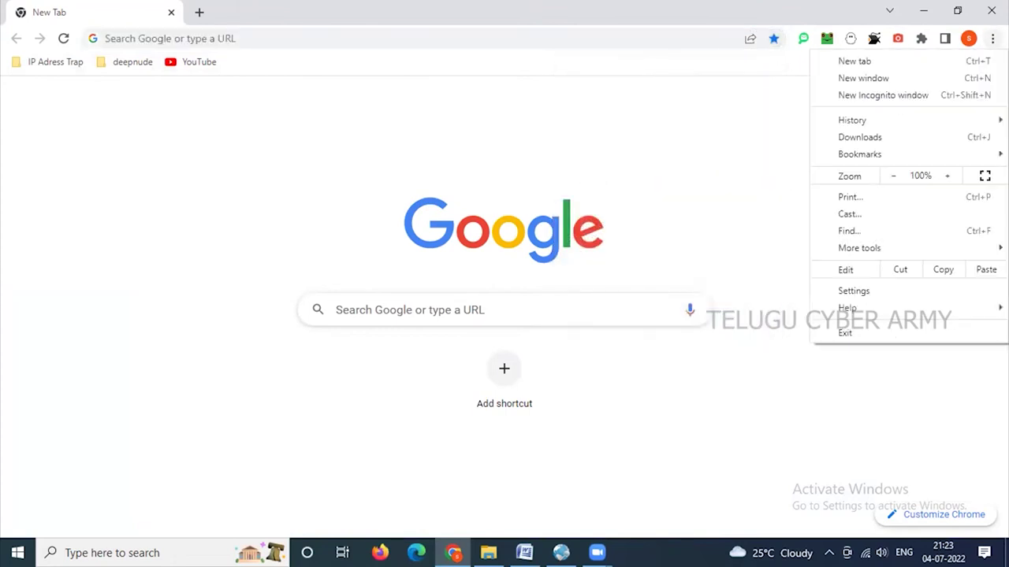
{"action": "left_click", "coordinate": [857, 291]}
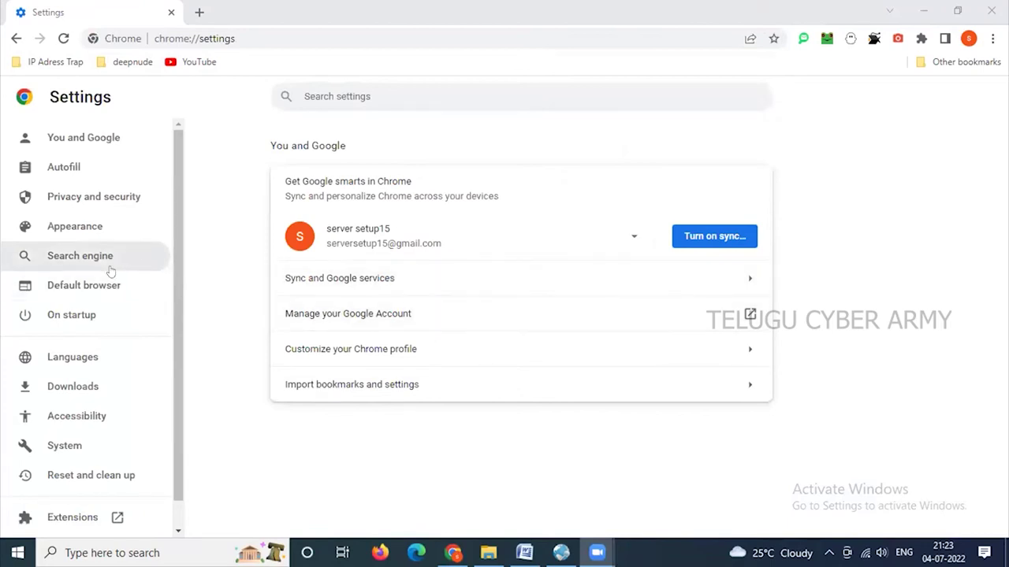
{"action": "scroll", "coordinate": [110, 268], "scroll_direction": "down", "scroll_amount": 1}
{"action": "scroll", "coordinate": [71, 356], "scroll_direction": "up", "scroll_amount": 1}
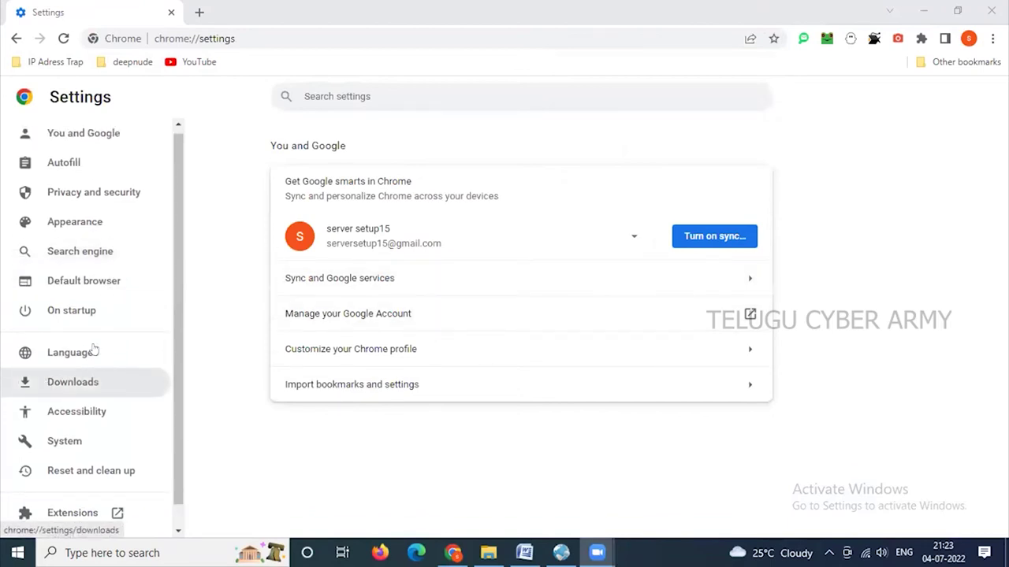
{"action": "scroll", "coordinate": [115, 373], "scroll_direction": "down", "scroll_amount": 1}
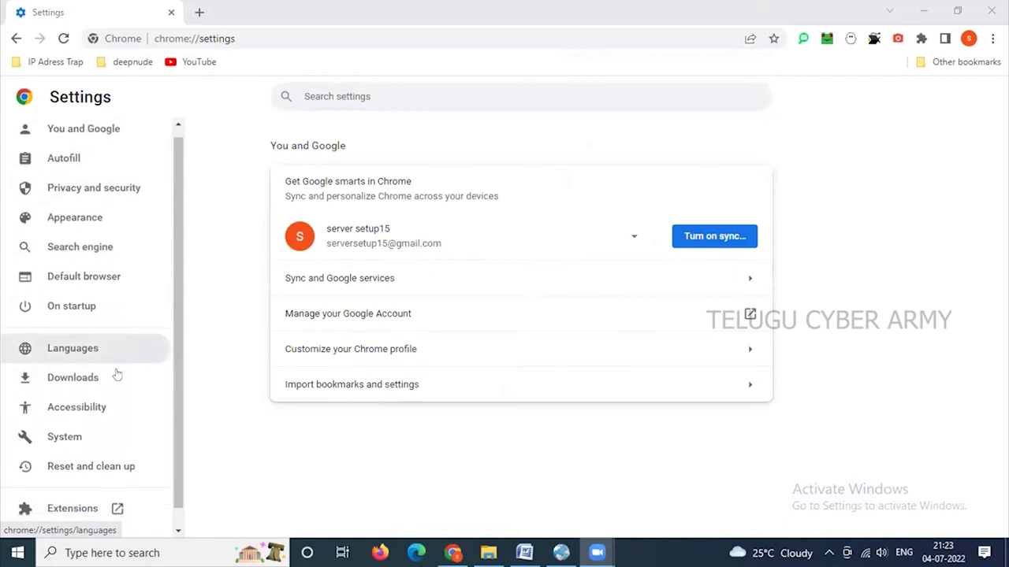
{"action": "scroll", "coordinate": [79, 416], "scroll_direction": "up", "scroll_amount": 1}
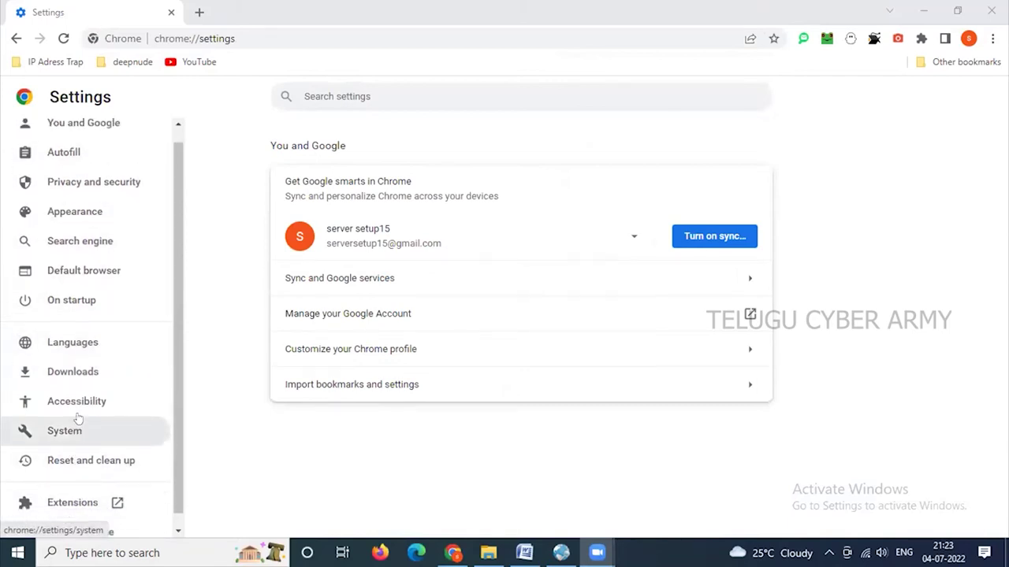
{"action": "left_click", "coordinate": [79, 175]}
{"action": "left_click", "coordinate": [354, 184]}
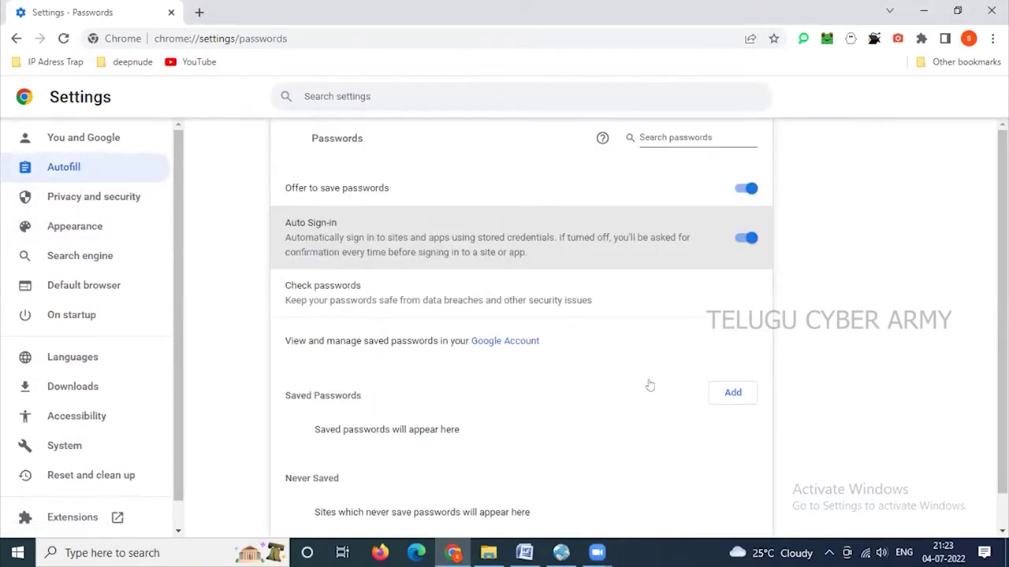
Examine the list of saved site logins and the list of sites whose passwords are never saved
{"action": "scroll", "coordinate": [563, 299], "scroll_direction": "down", "scroll_amount": 5}
{"action": "scroll", "coordinate": [545, 313], "scroll_direction": "up", "scroll_amount": 4}
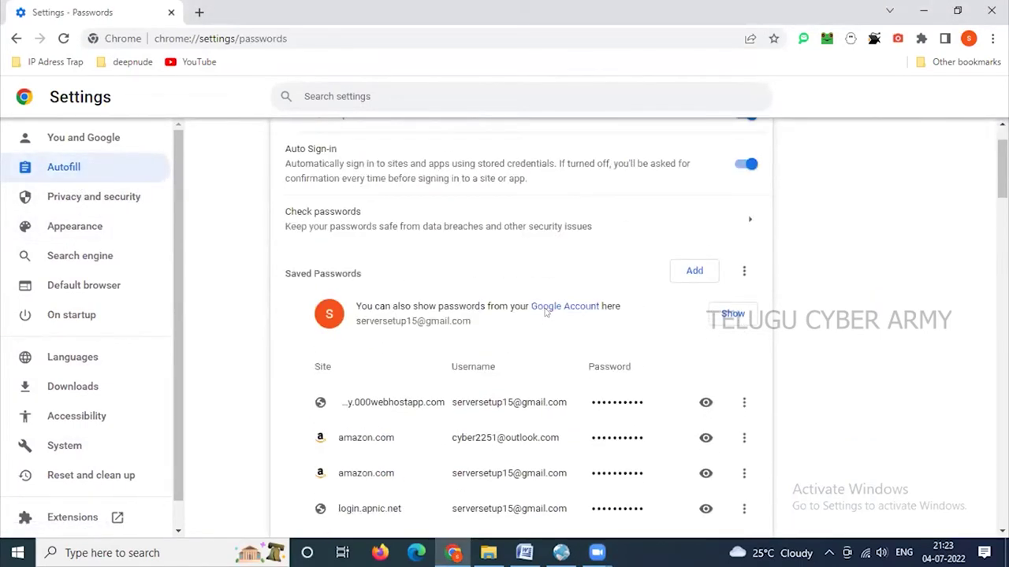
{"action": "scroll", "coordinate": [525, 289], "scroll_direction": "up", "scroll_amount": 1}
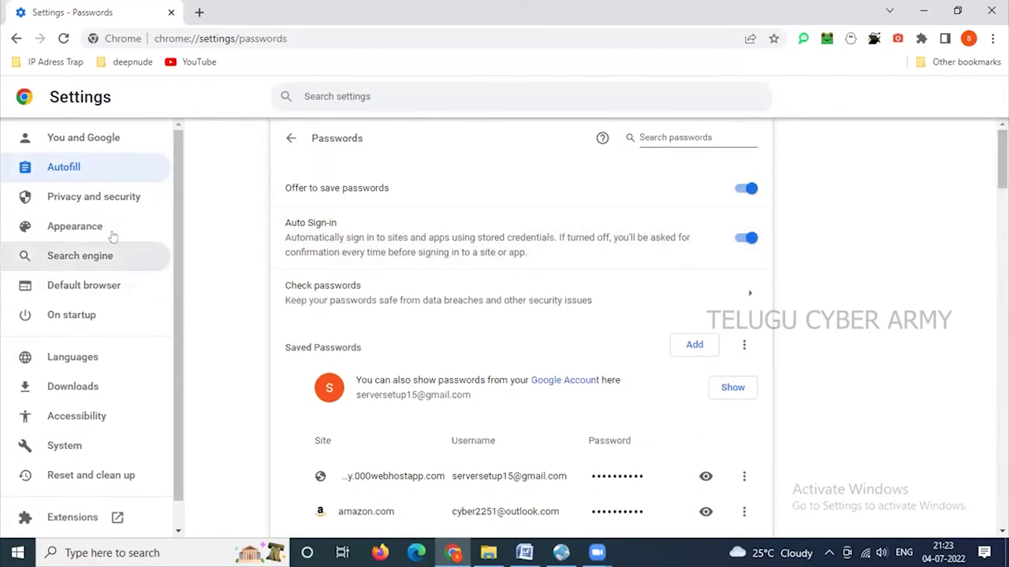
{"action": "scroll", "coordinate": [663, 377], "scroll_direction": "down", "scroll_amount": 4}
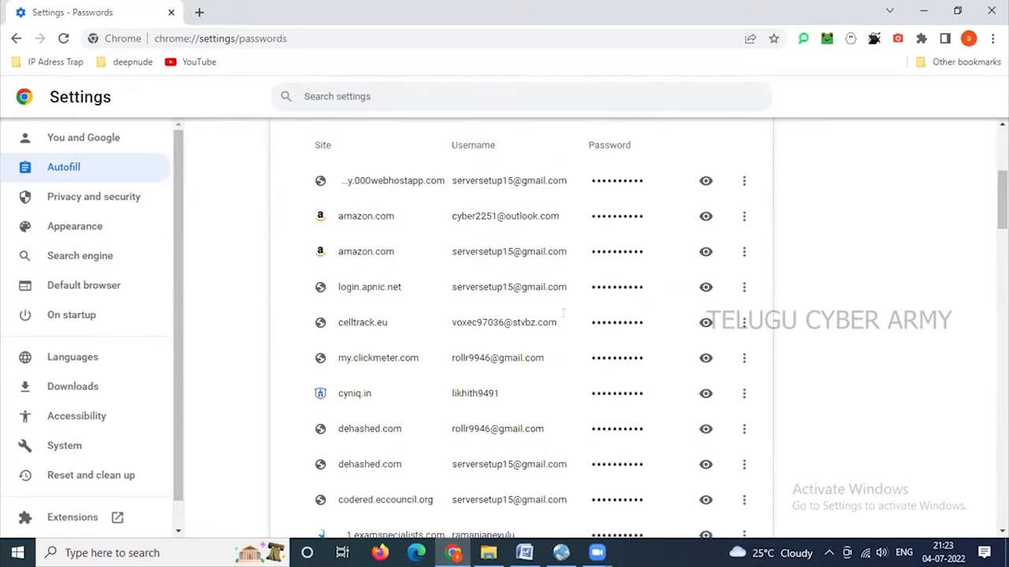
{"action": "scroll", "coordinate": [563, 313], "scroll_direction": "down", "scroll_amount": 3}
{"action": "scroll", "coordinate": [543, 326], "scroll_direction": "down", "scroll_amount": 3}
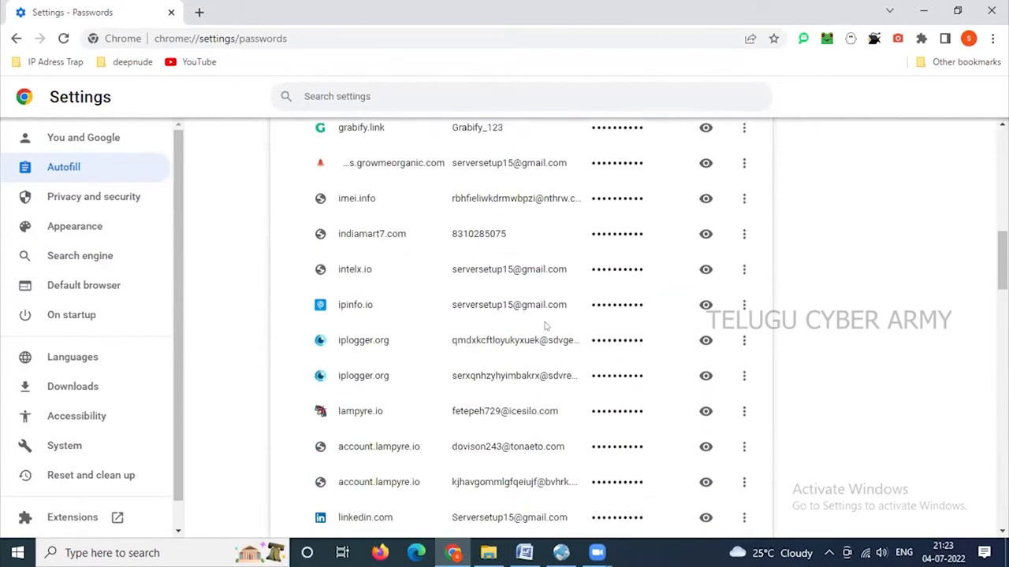
{"action": "scroll", "coordinate": [544, 326], "scroll_direction": "down", "scroll_amount": 3}
{"action": "scroll", "coordinate": [515, 349], "scroll_direction": "down", "scroll_amount": 9}
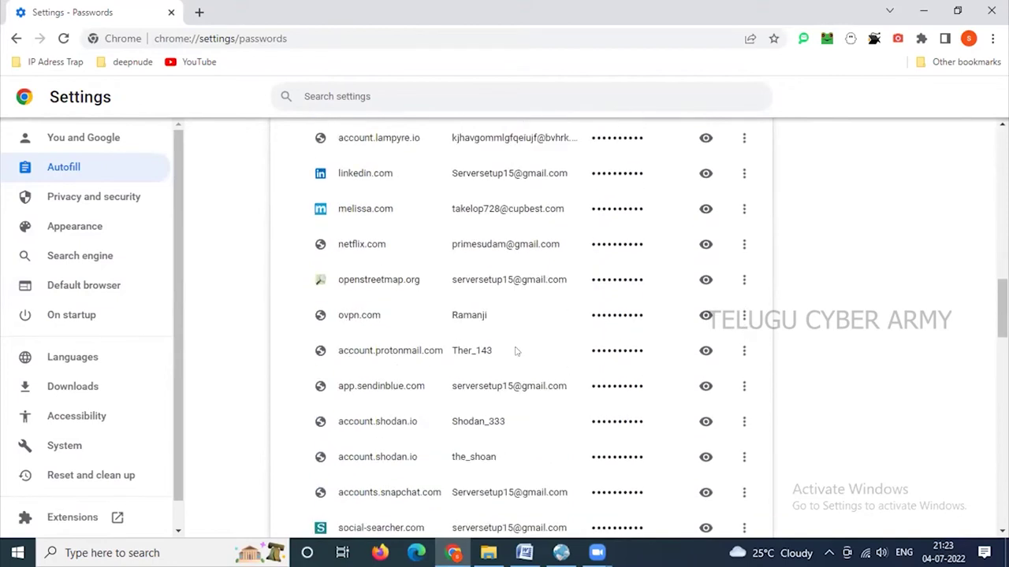
{"action": "scroll", "coordinate": [516, 349], "scroll_direction": "down", "scroll_amount": 2}
{"action": "scroll", "coordinate": [516, 351], "scroll_direction": "up", "scroll_amount": 7}
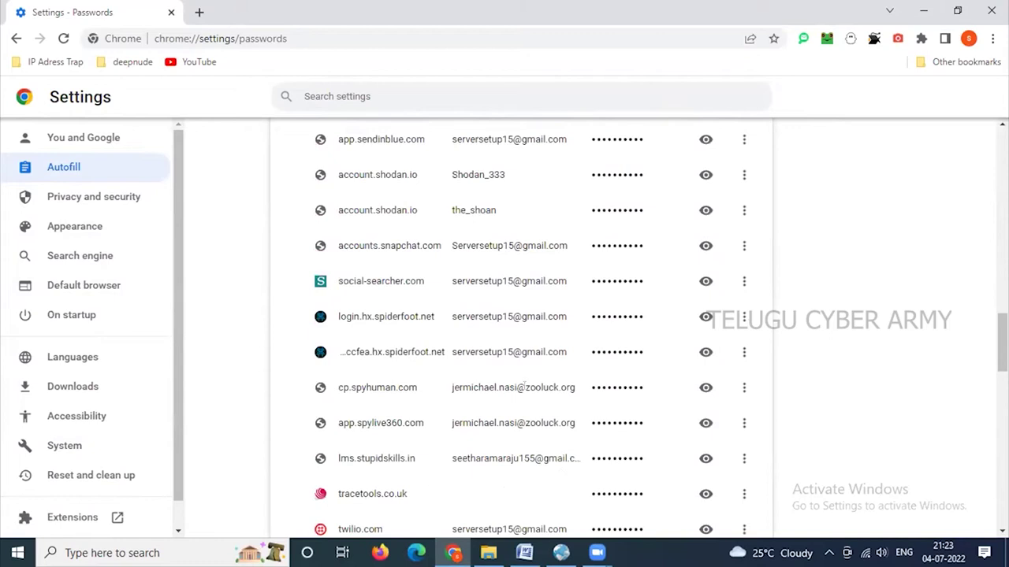
{"action": "scroll", "coordinate": [523, 386], "scroll_direction": "down", "scroll_amount": 3}
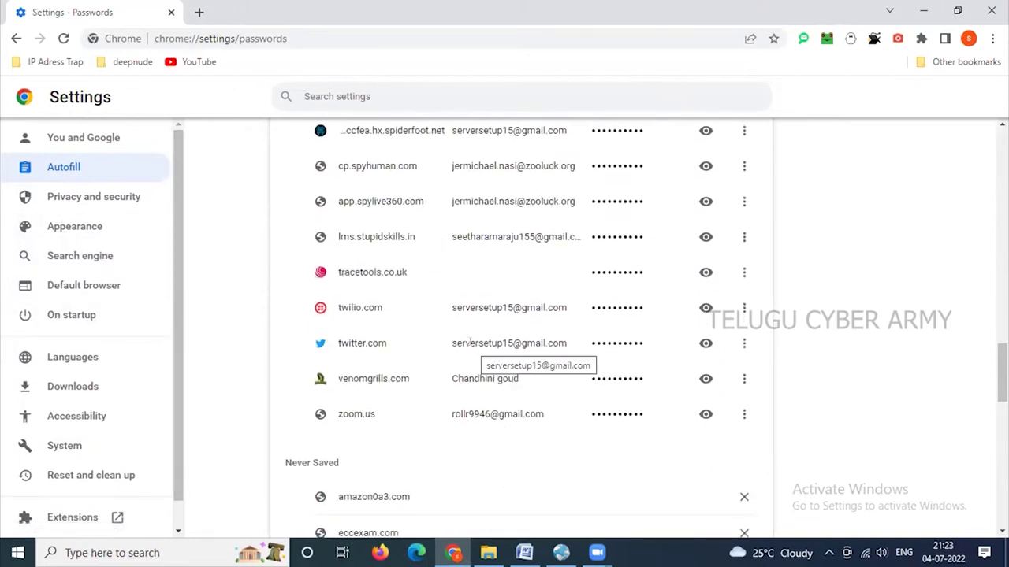
{"action": "scroll", "coordinate": [457, 335], "scroll_direction": "down", "scroll_amount": 6}
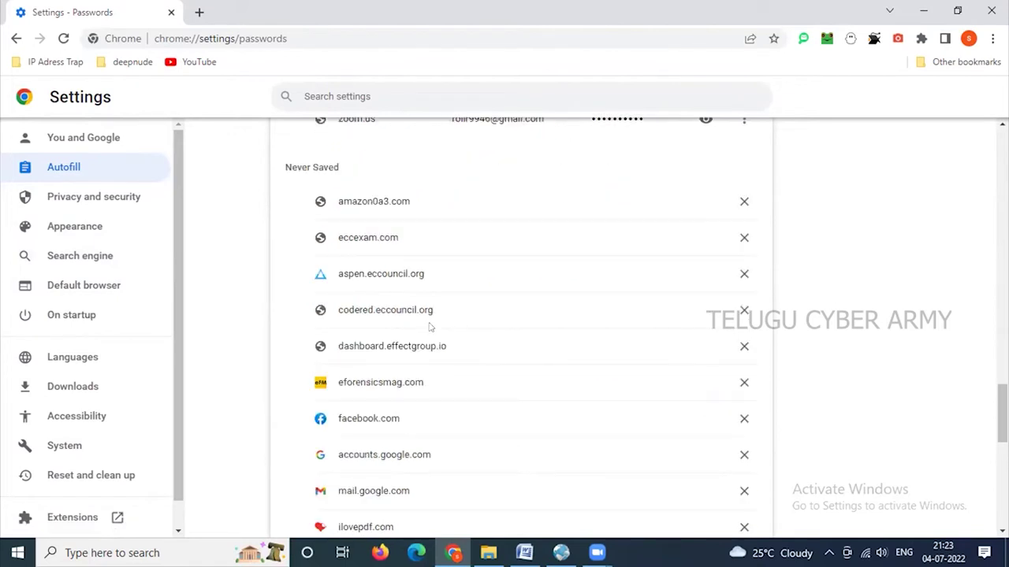
{"action": "scroll", "coordinate": [414, 327], "scroll_direction": "down", "scroll_amount": 5}
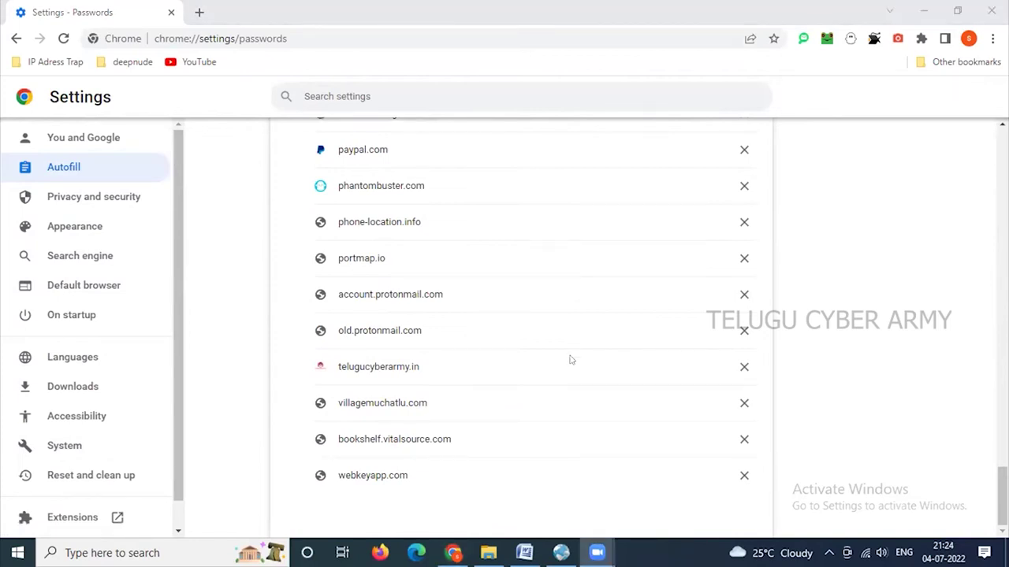
Minimise the browser and open the Hindsight Report workbook from the desktop's Digital forensic folder in Excel, recovering its contents
{"action": "left_click", "coordinate": [923, 11]}
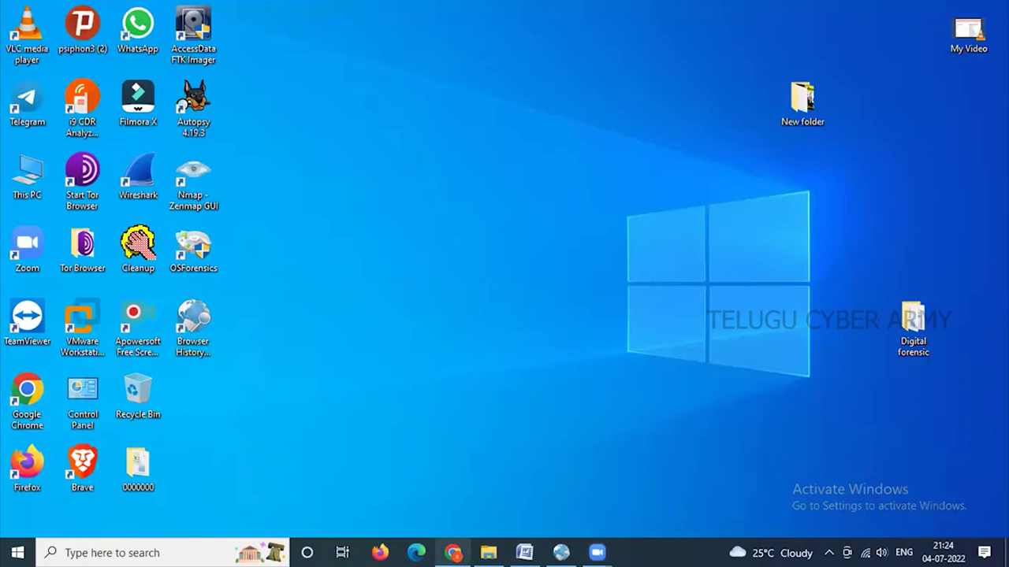
{"action": "mouse_move", "coordinate": [452, 552]}
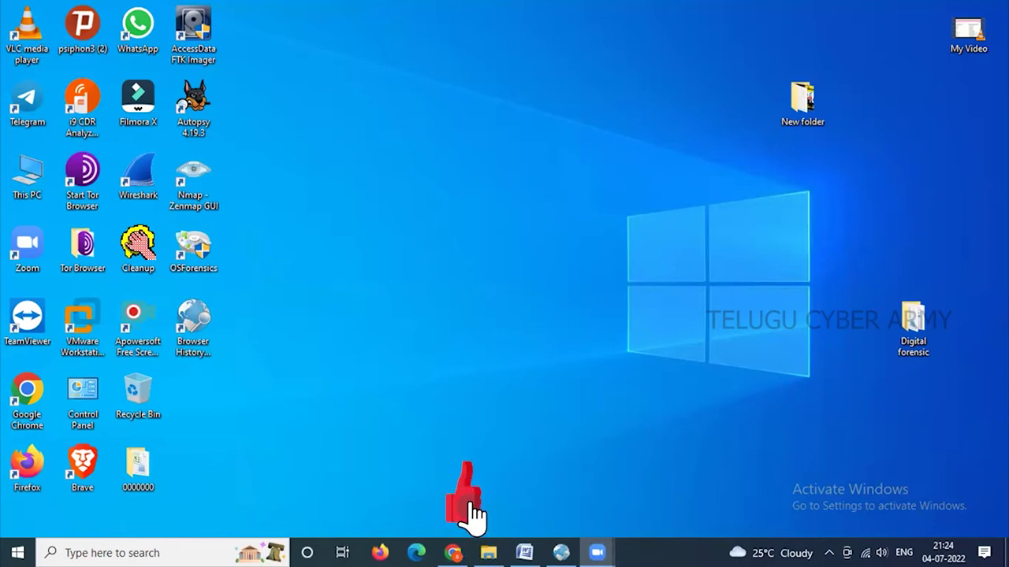
{"action": "double_click", "coordinate": [922, 359]}
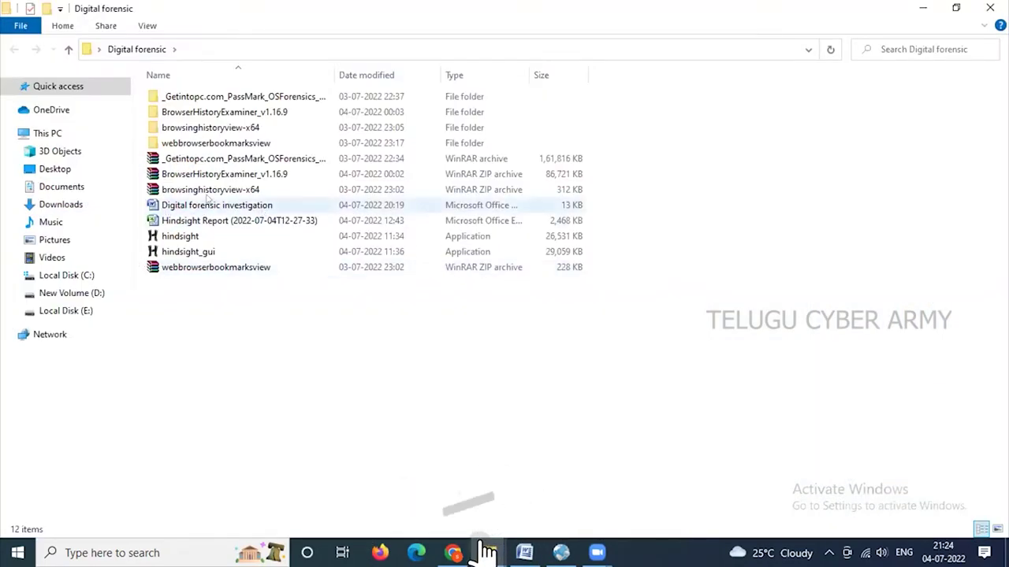
{"action": "double_click", "coordinate": [235, 222]}
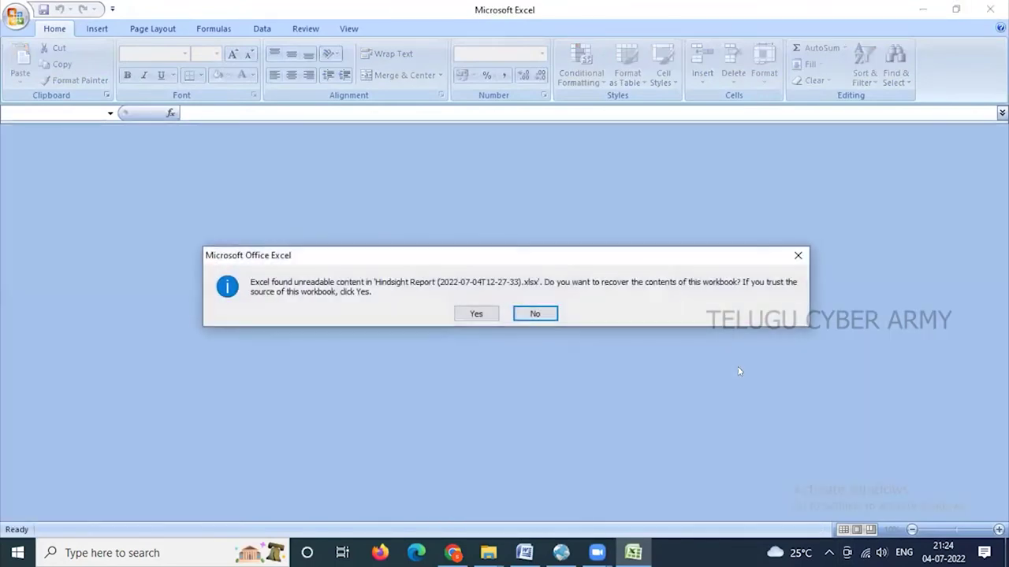
{"action": "left_click", "coordinate": [472, 315]}
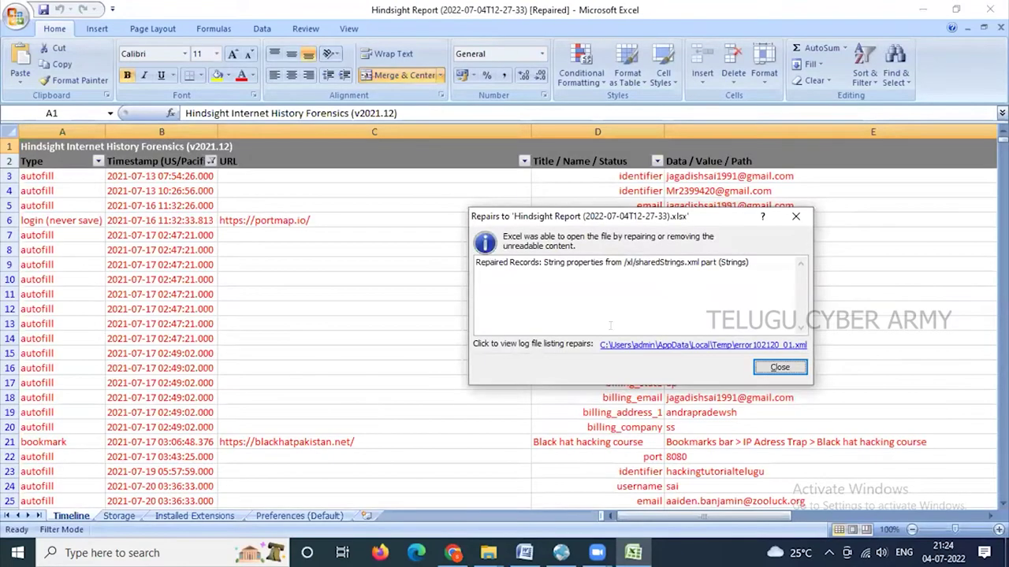
Dismiss the repair report and examine the first autofill timestamps and billing values on the Timeline sheet
{"action": "left_click", "coordinate": [779, 368]}
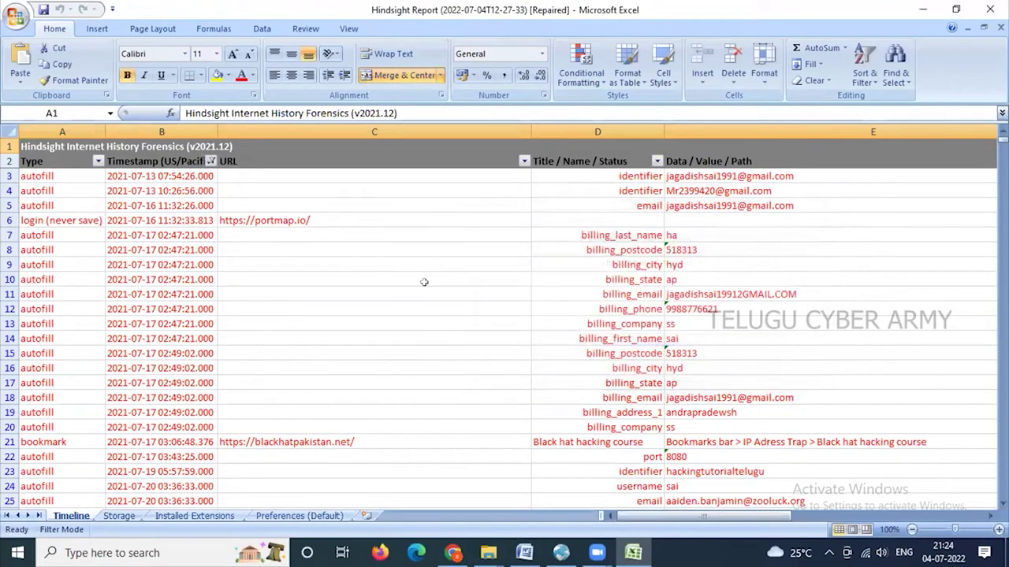
{"action": "left_click", "coordinate": [128, 175]}
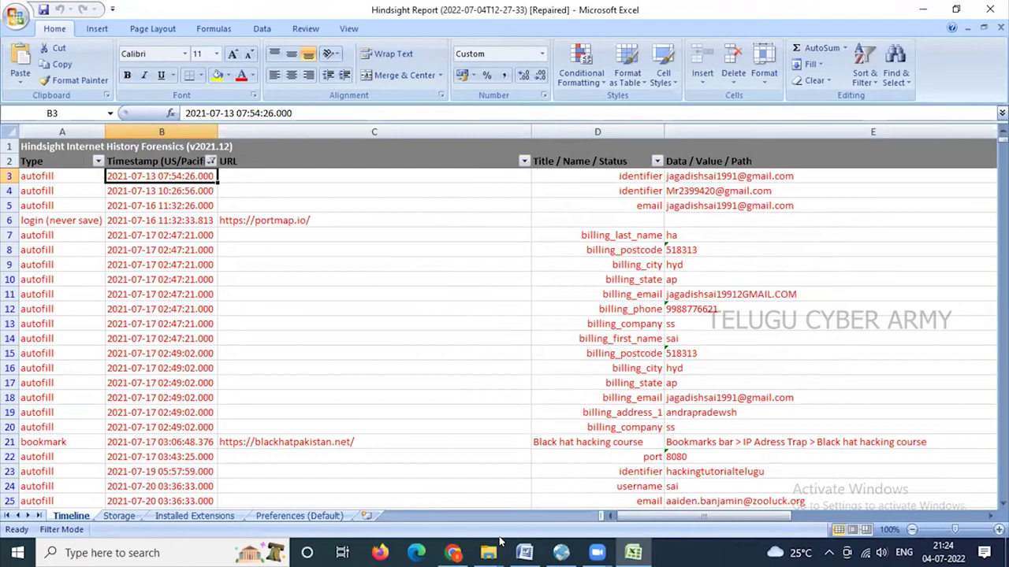
{"action": "left_click", "coordinate": [677, 250]}
{"action": "left_click", "coordinate": [679, 293]}
{"action": "left_click", "coordinate": [680, 321]}
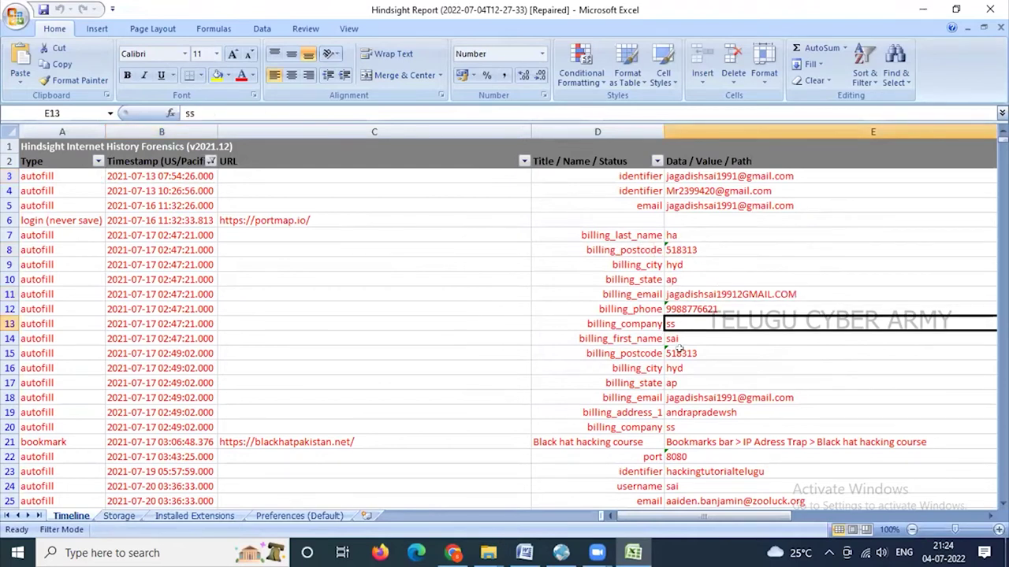
{"action": "left_click", "coordinate": [701, 408]}
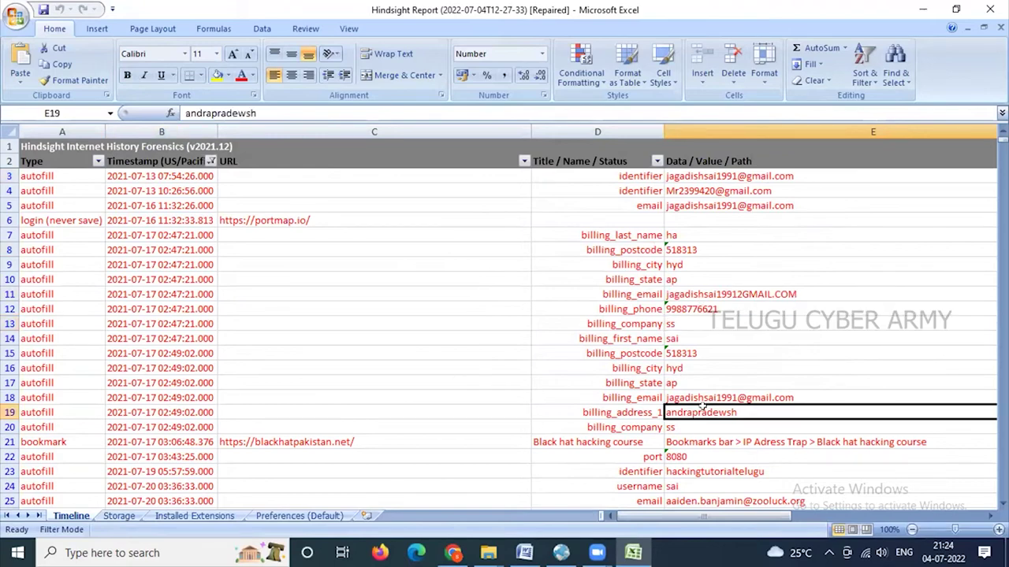
Look through the autofill, saved login, bookmark and download records from 2021 to May 2022 on the Timeline sheet
{"action": "scroll", "coordinate": [783, 340], "scroll_direction": "down", "scroll_amount": 15}
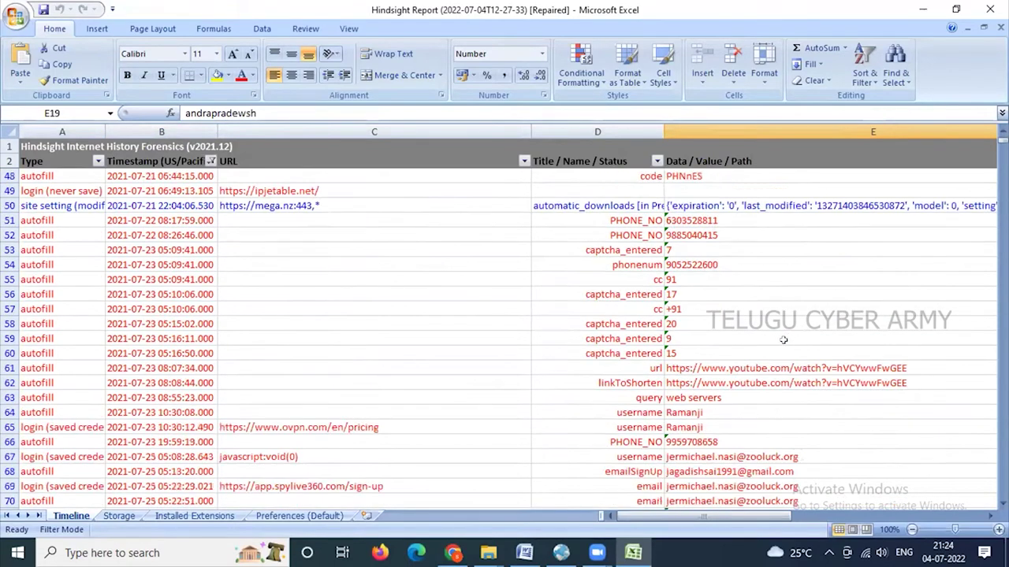
{"action": "scroll", "coordinate": [783, 340], "scroll_direction": "down", "scroll_amount": 10}
{"action": "left_click_drag", "start_coordinate": [1002, 146], "coordinate": [1002, 170]}
{"action": "left_click_drag", "start_coordinate": [714, 361], "coordinate": [714, 361]}
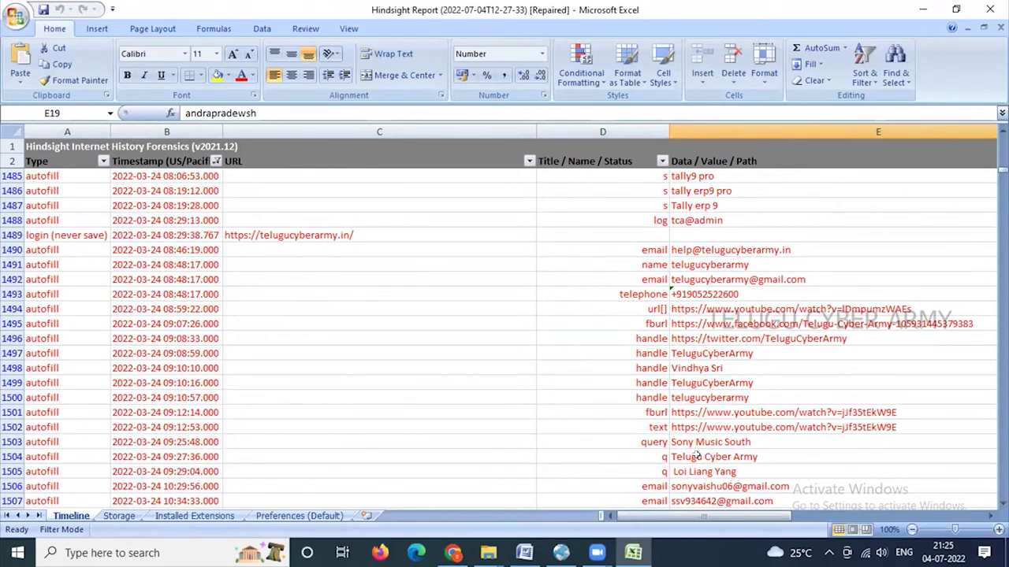
{"action": "scroll", "coordinate": [748, 303], "scroll_direction": "down", "scroll_amount": 9}
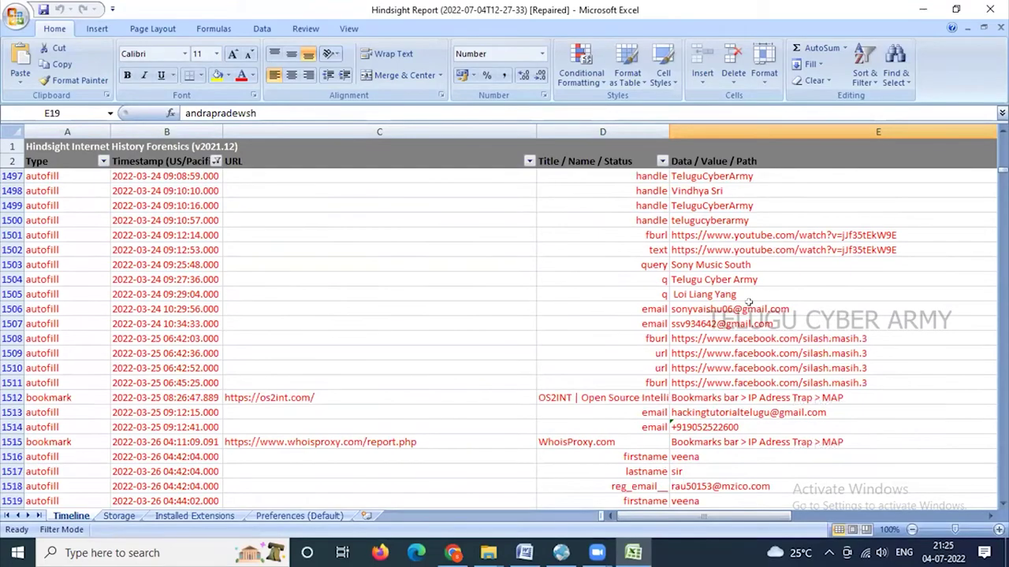
{"action": "scroll", "coordinate": [749, 303], "scroll_direction": "down", "scroll_amount": 20}
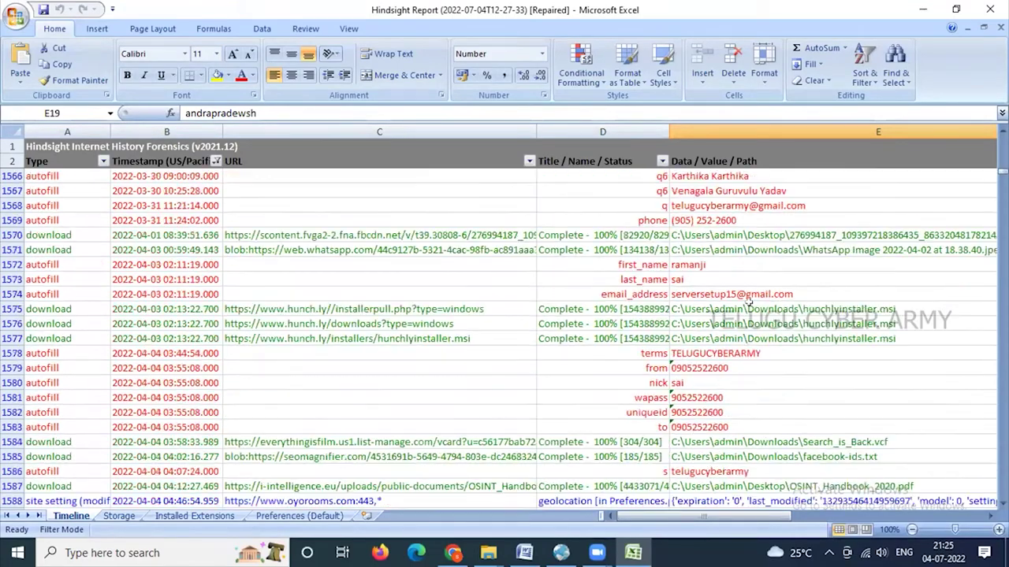
{"action": "scroll", "coordinate": [749, 303], "scroll_direction": "down", "scroll_amount": 20}
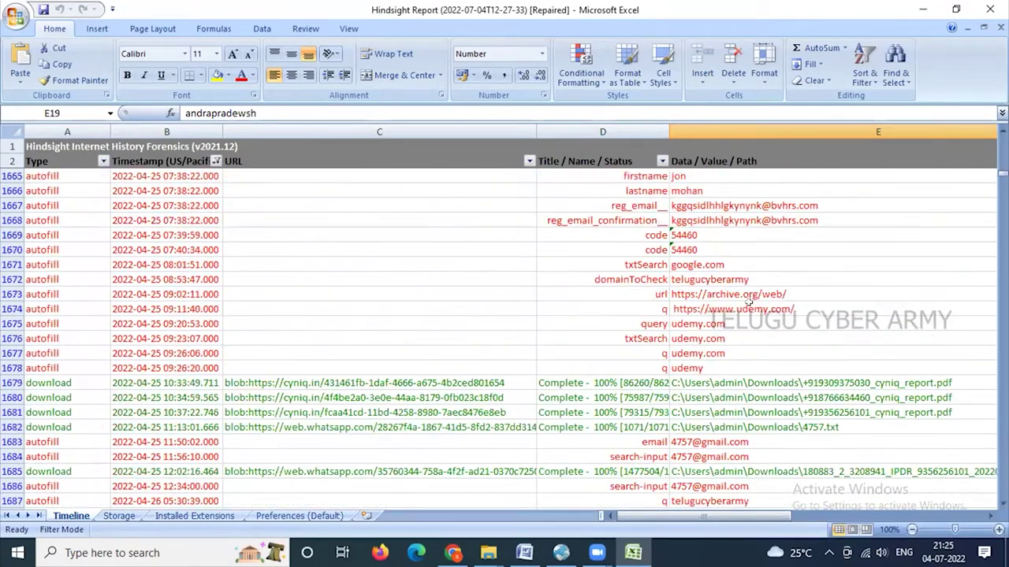
{"action": "scroll", "coordinate": [748, 302], "scroll_direction": "down", "scroll_amount": 20}
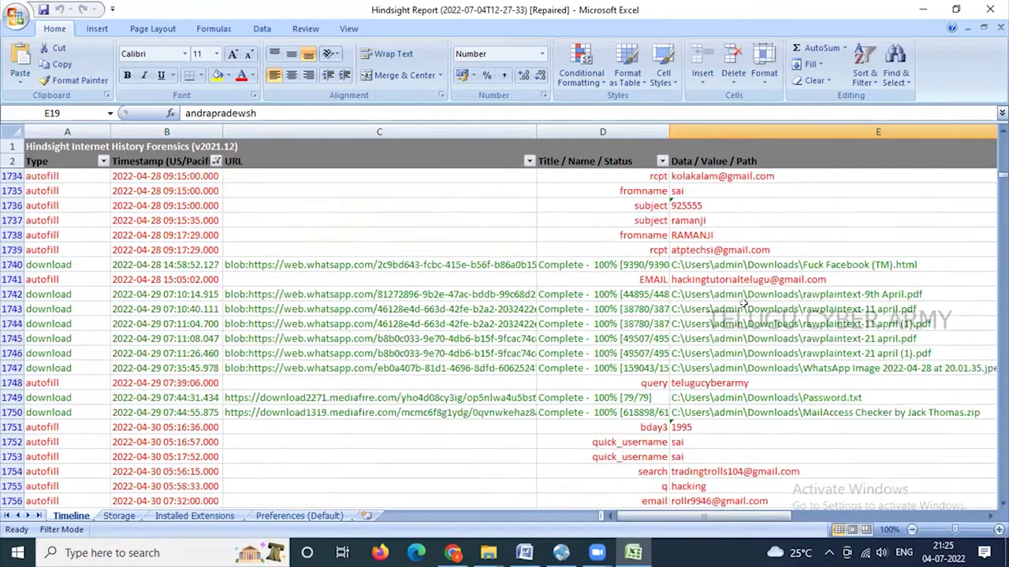
{"action": "scroll", "coordinate": [743, 304], "scroll_direction": "down", "scroll_amount": 19}
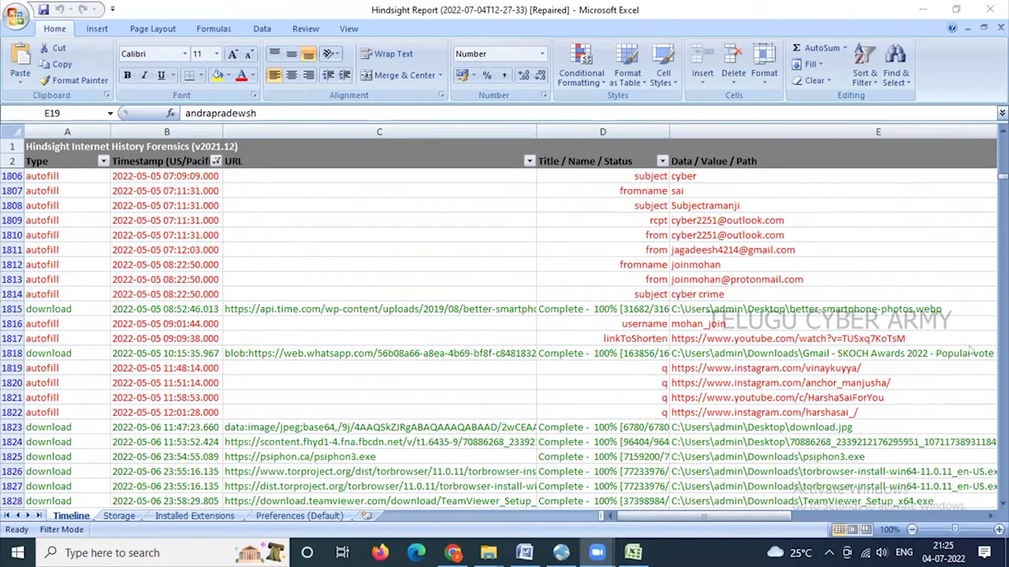
{"action": "scroll", "coordinate": [879, 335], "scroll_direction": "down", "scroll_amount": 4}
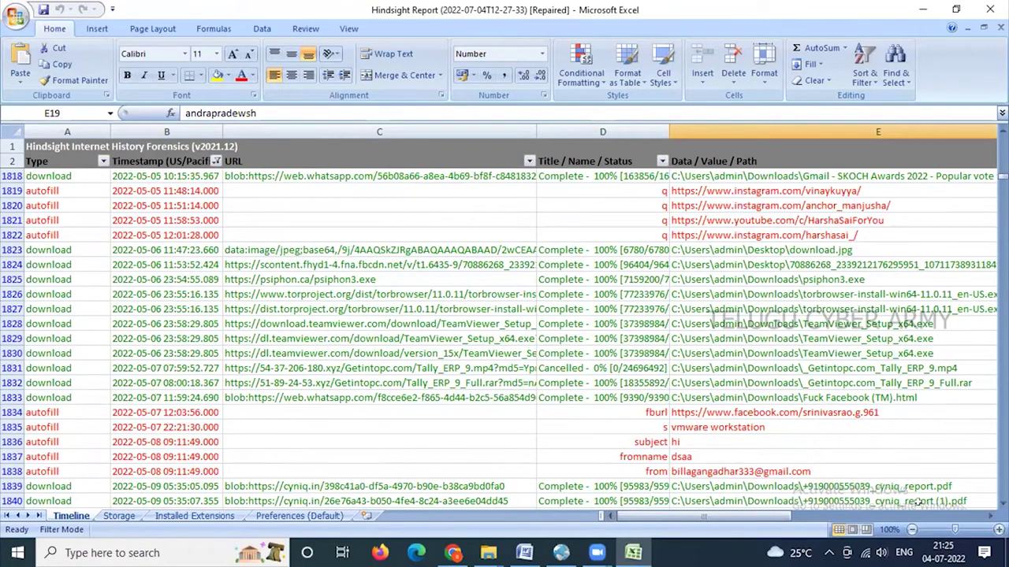
Examine the URL-specific and download-specific columns and the Chrome profile path in row 1819
{"action": "scroll", "coordinate": [918, 502], "scroll_direction": "right", "scroll_amount": 2}
{"action": "scroll", "coordinate": [918, 502], "scroll_direction": "right", "scroll_amount": 6}
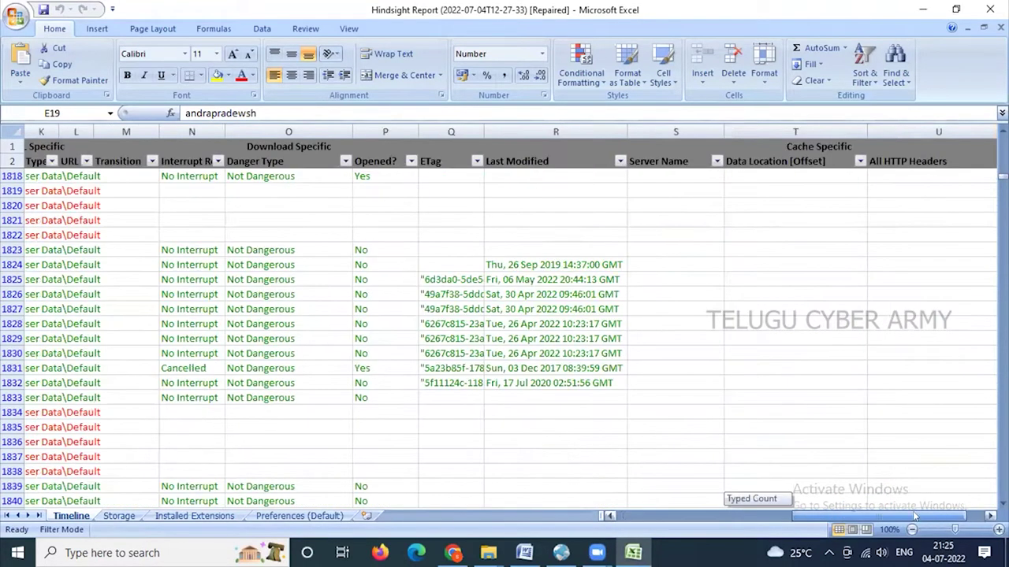
{"action": "scroll", "coordinate": [914, 512], "scroll_direction": "left", "scroll_amount": 4}
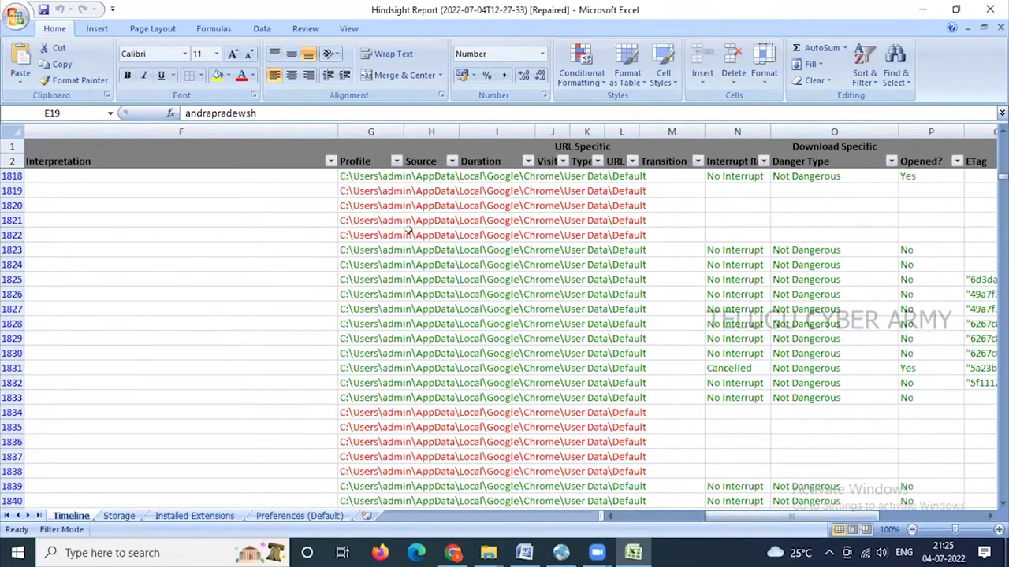
{"action": "left_click", "coordinate": [360, 189]}
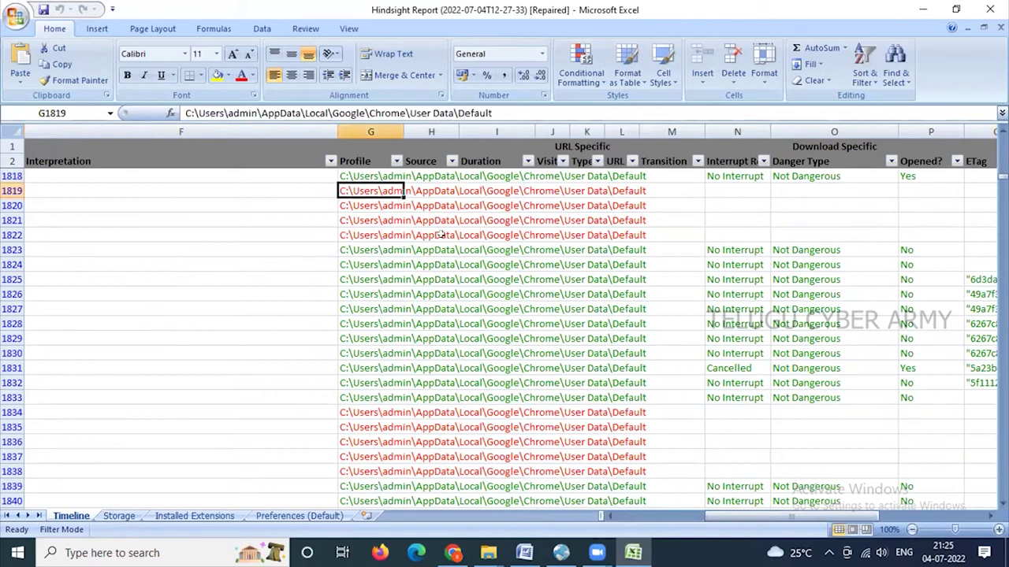
{"action": "left_click", "coordinate": [434, 193]}
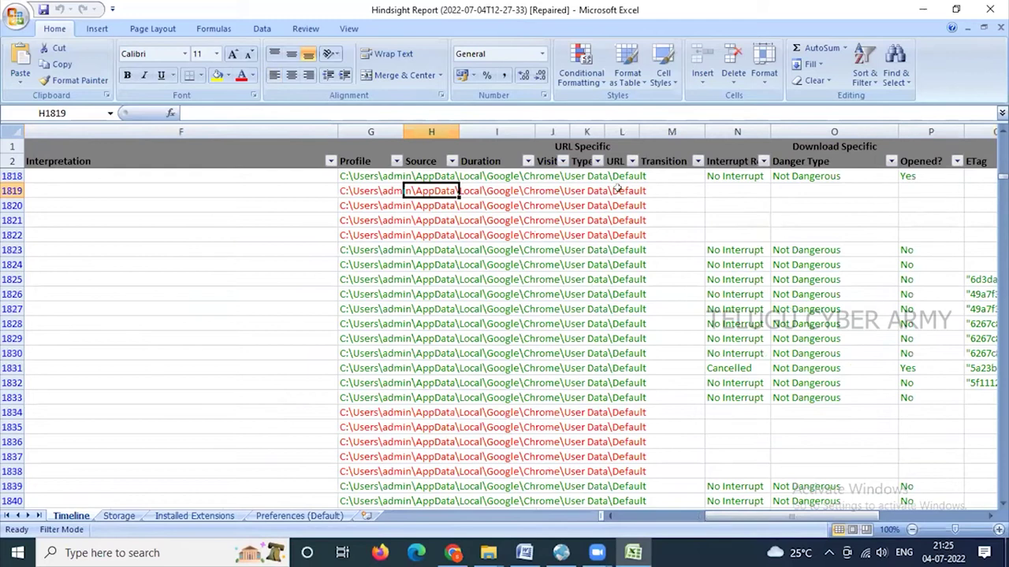
{"action": "left_click", "coordinate": [643, 190]}
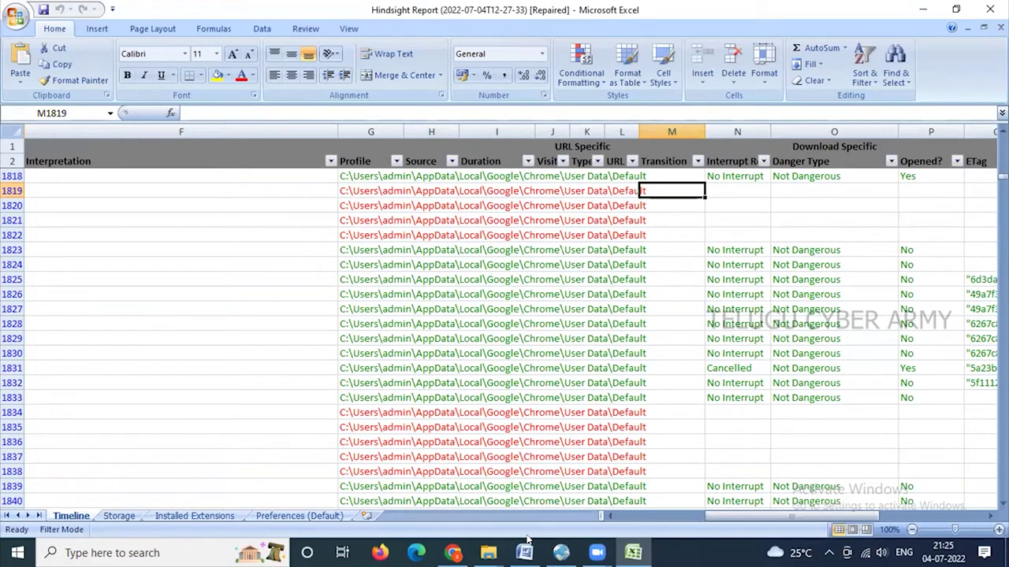
Copy the Chrome profile path in row 1819, covering the cells from the Profile to the Transition column
{"action": "left_click_drag", "start_coordinate": [341, 189], "coordinate": [642, 191]}
{"action": "right_click", "coordinate": [642, 191]}
{"action": "left_click", "coordinate": [665, 219]}
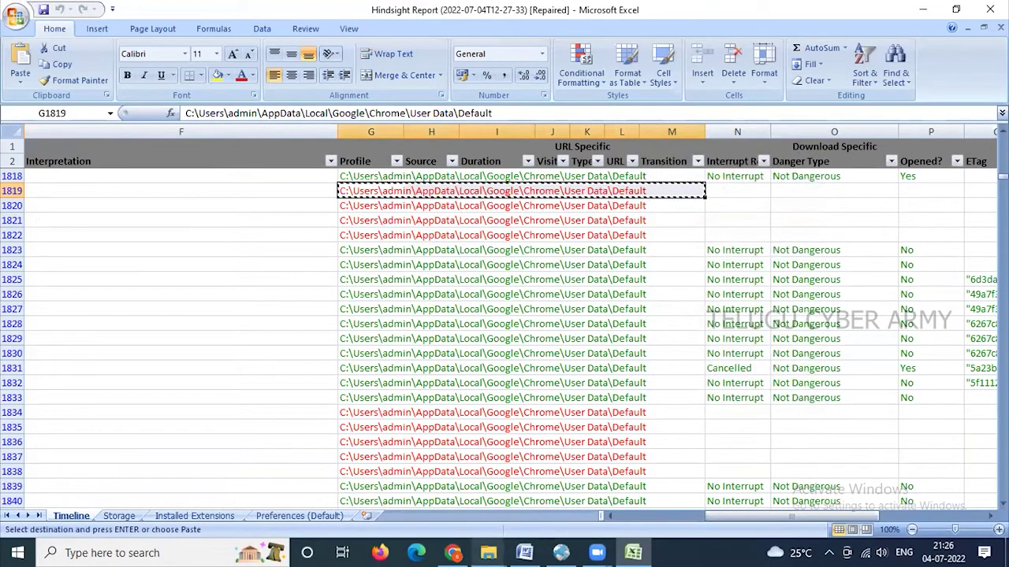
Switch to File Explorer at Local Disk (C:) and try to open the copied path C:\Users\admin\AppData\Local\Google\Chrome\User Data\Default
{"action": "left_click", "coordinate": [453, 553]}
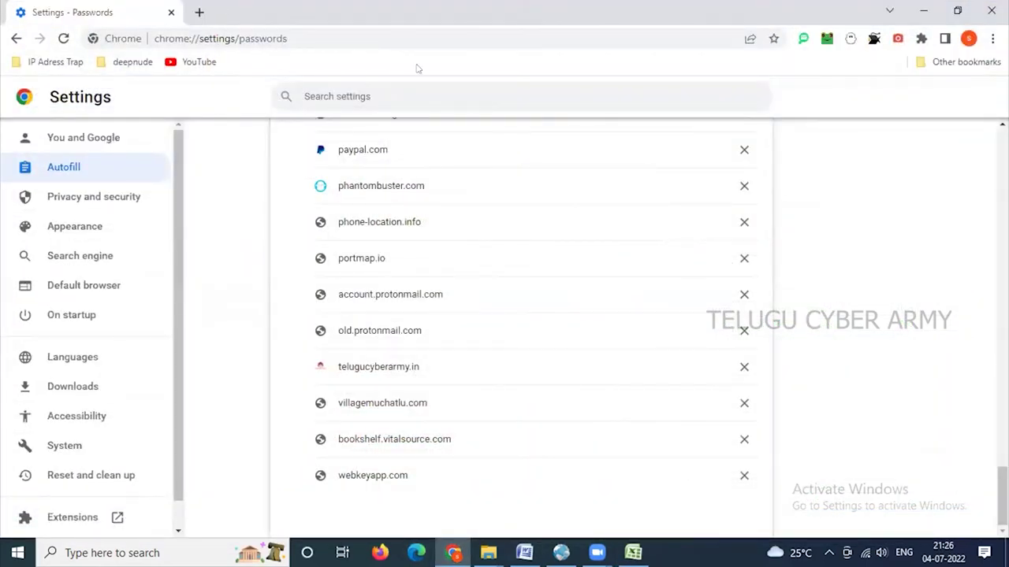
{"action": "left_click", "coordinate": [922, 9]}
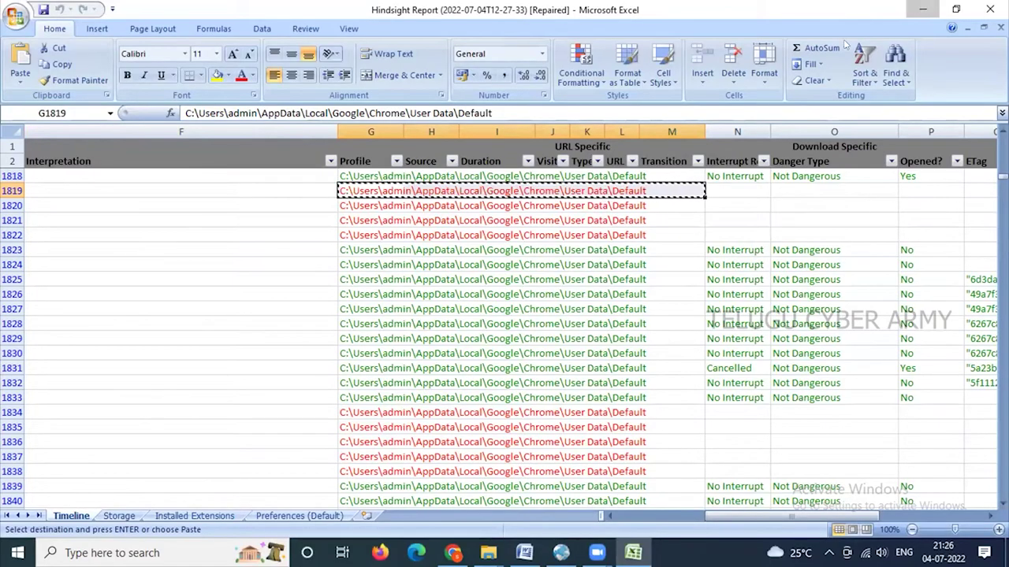
{"action": "left_click", "coordinate": [922, 10]}
{"action": "left_click", "coordinate": [66, 275]}
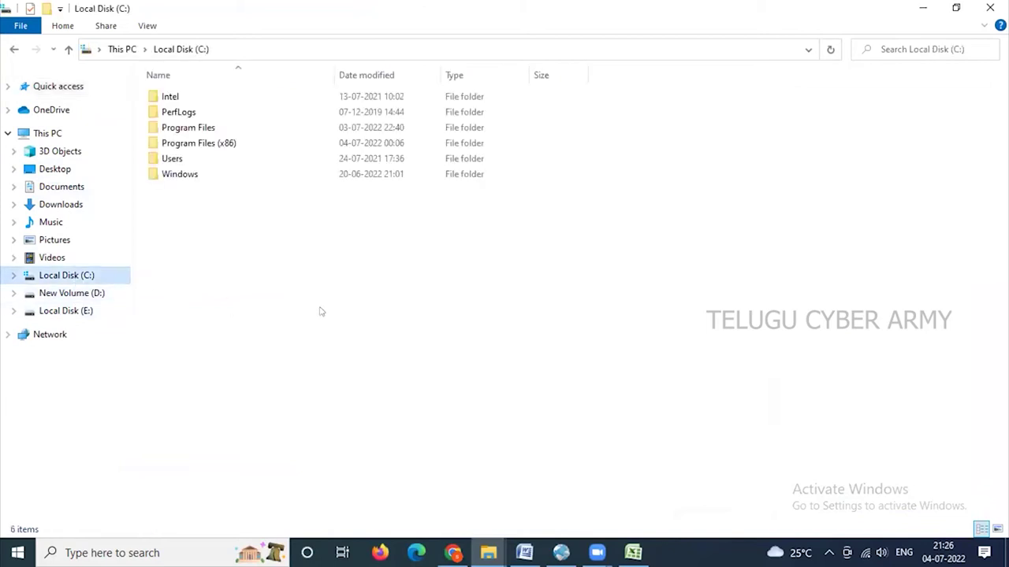
{"action": "left_click", "coordinate": [233, 48]}
{"action": "key", "text": "BackSpace"}
{"action": "right_click", "coordinate": [209, 49]}
{"action": "left_click", "coordinate": [248, 111]}
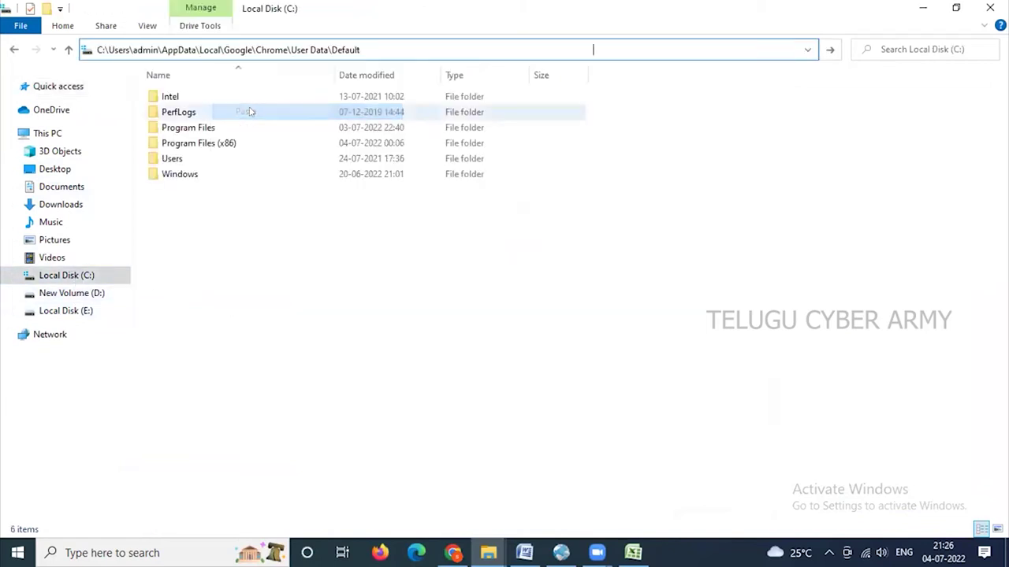
{"action": "key", "text": "Return"}
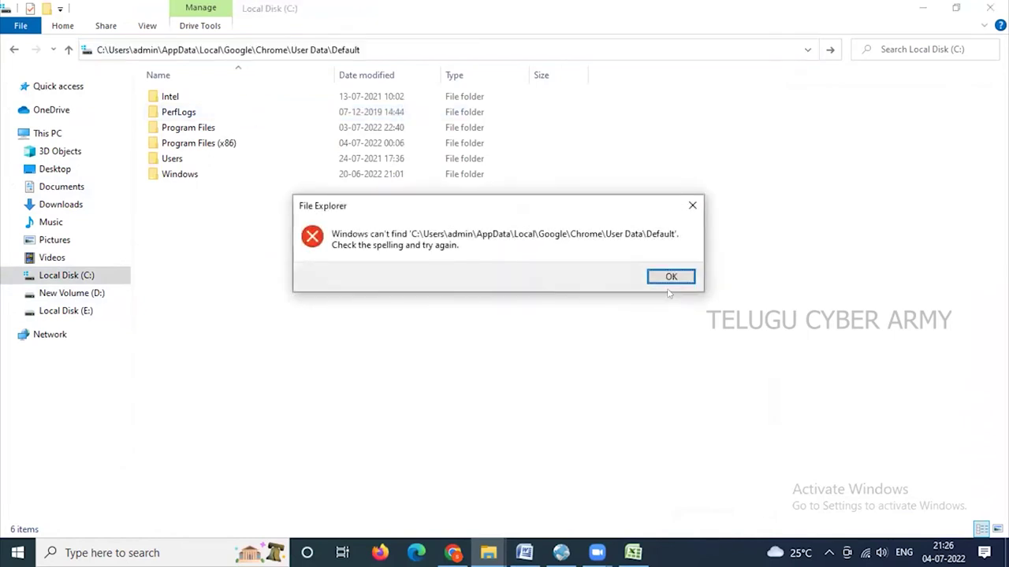
Dismiss the error, shorten the address to C:\Users\admin\AppData\Local\Google\Chrome\User Data\, abandon the edit and minimise File Explorer
{"action": "left_click", "coordinate": [669, 281]}
{"action": "left_click", "coordinate": [362, 49]}
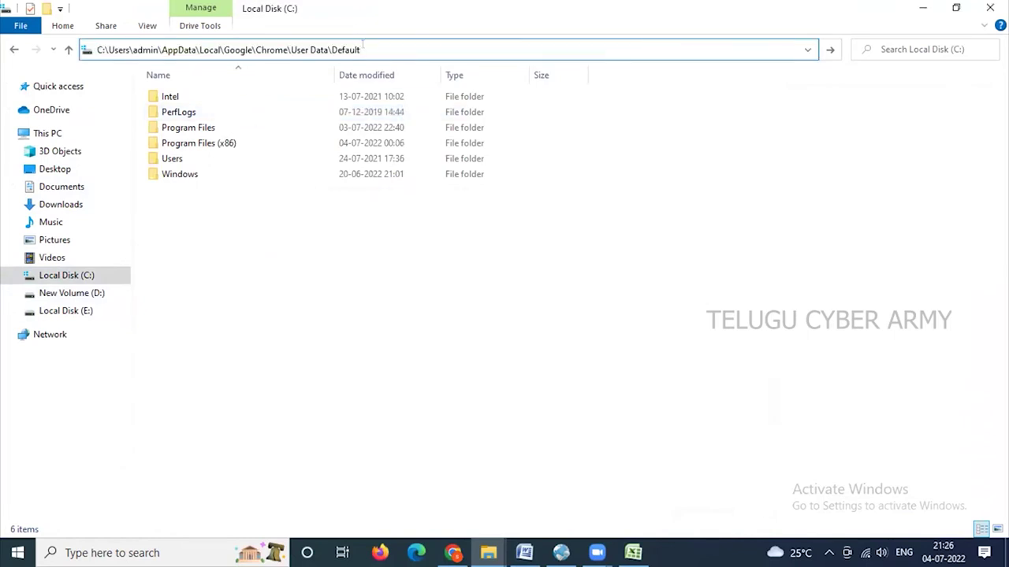
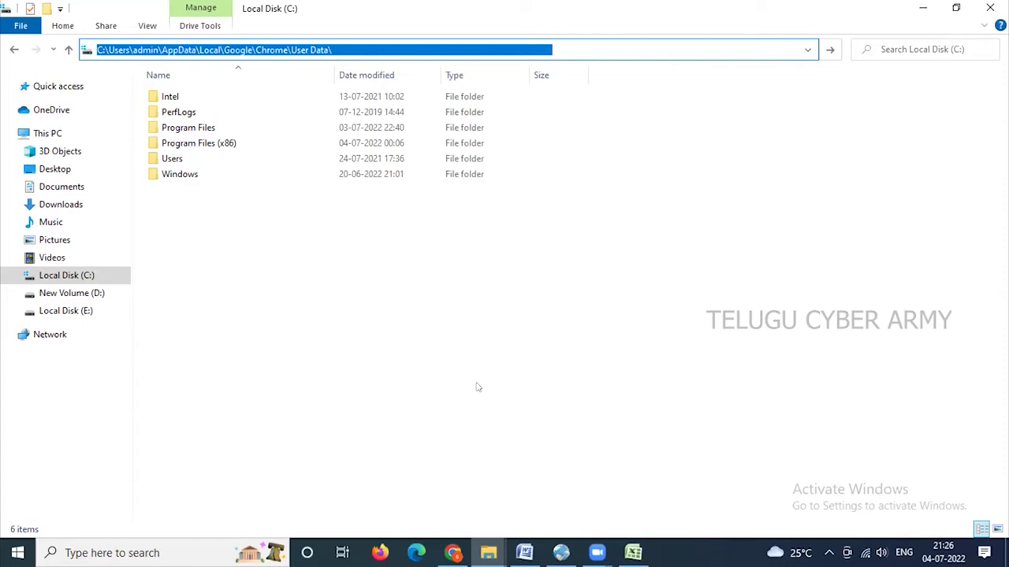
{"action": "key", "text": "Escape"}
{"action": "left_click", "coordinate": [923, 8]}
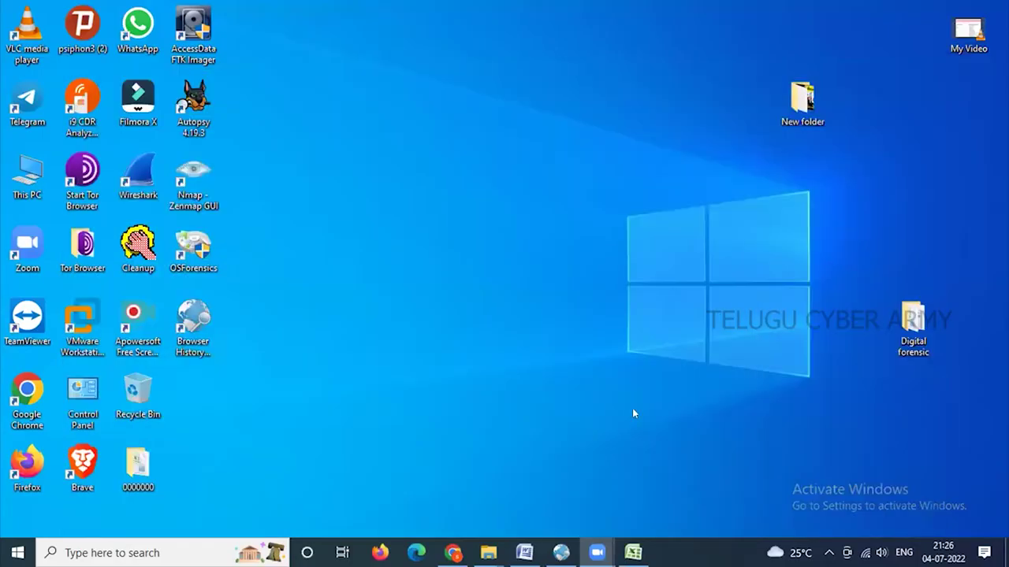
Return to the Hindsight Report workbook and examine the interpretation, visit and transition details in the last Timeline rows
{"action": "key", "text": "alt+Tab"}
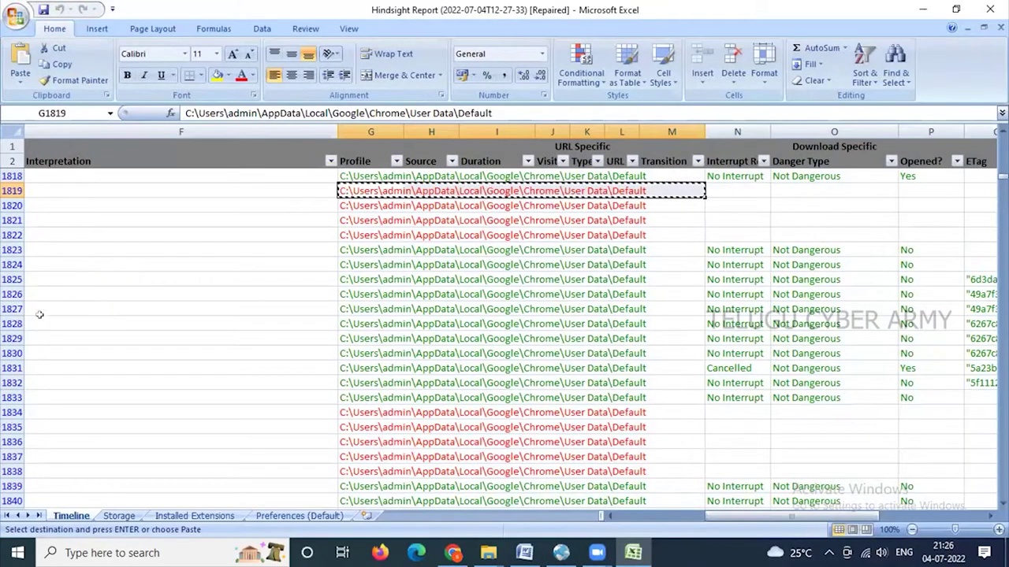
{"action": "left_click_drag", "start_coordinate": [1003, 178], "coordinate": [1002, 190]}
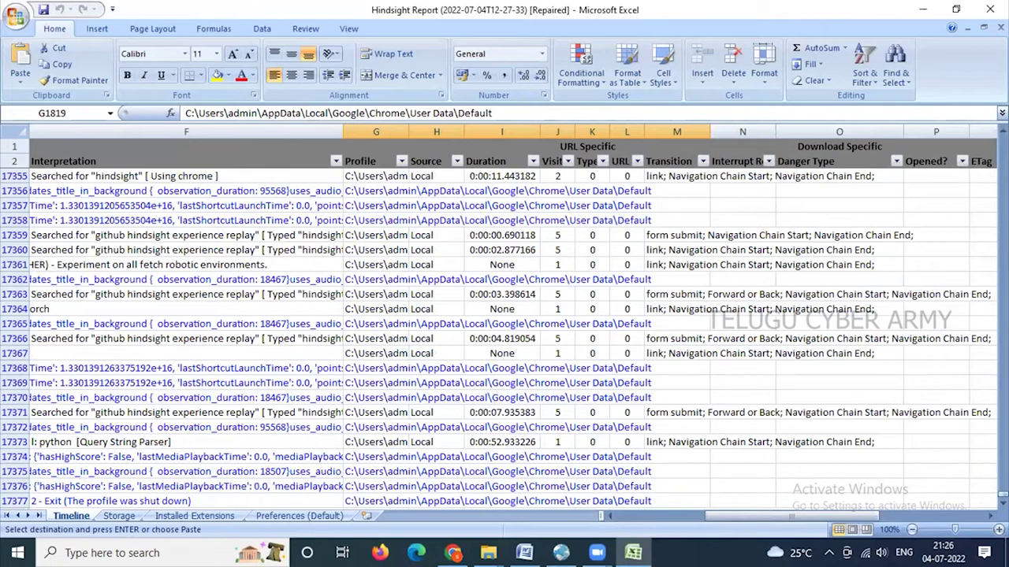
{"action": "scroll", "coordinate": [835, 410], "scroll_direction": "down", "scroll_amount": 5}
{"action": "left_click", "coordinate": [105, 292]}
{"action": "left_click", "coordinate": [117, 280]}
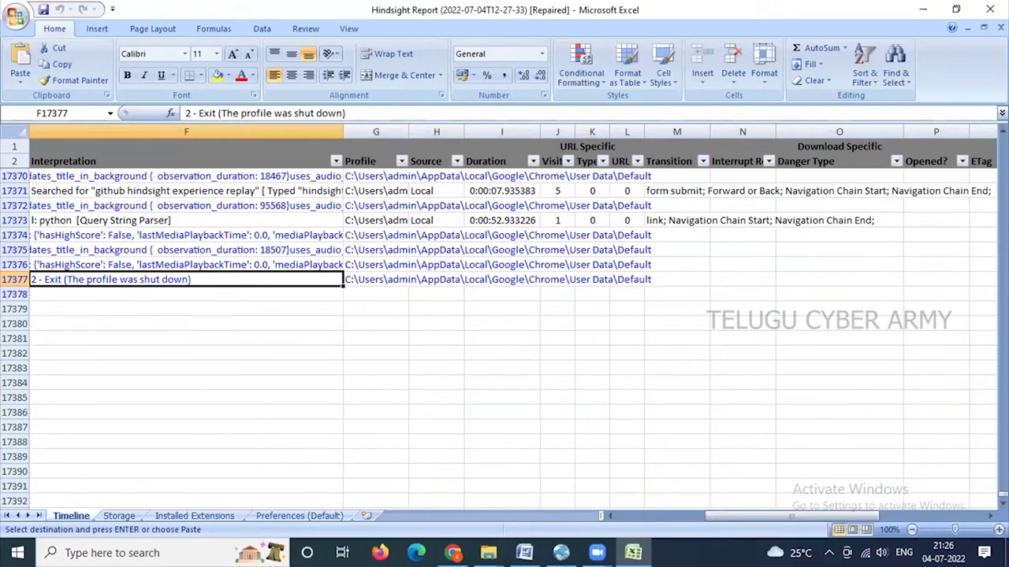
{"action": "left_click", "coordinate": [597, 553]}
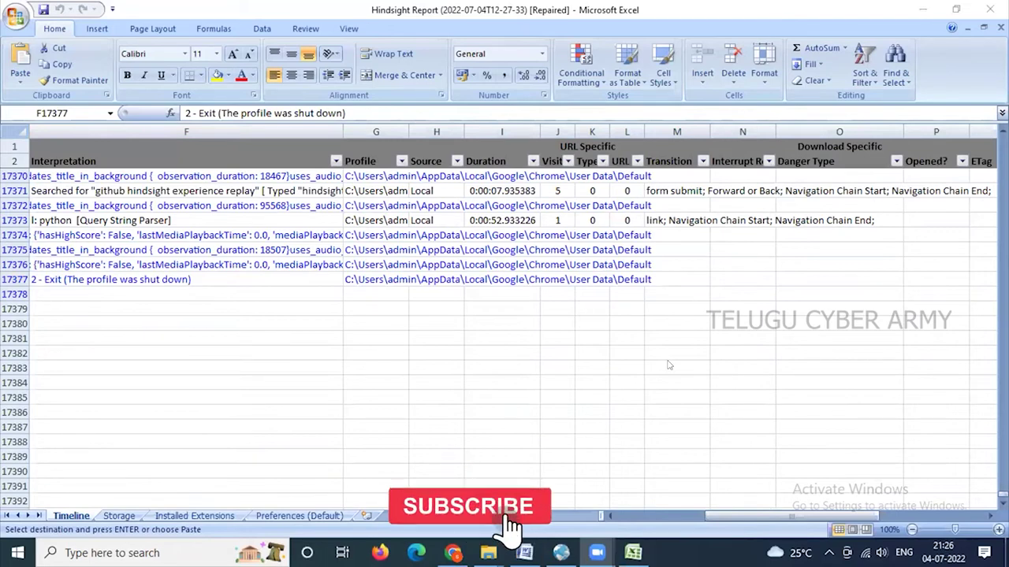
{"action": "scroll", "coordinate": [669, 365], "scroll_direction": "up", "scroll_amount": 10}
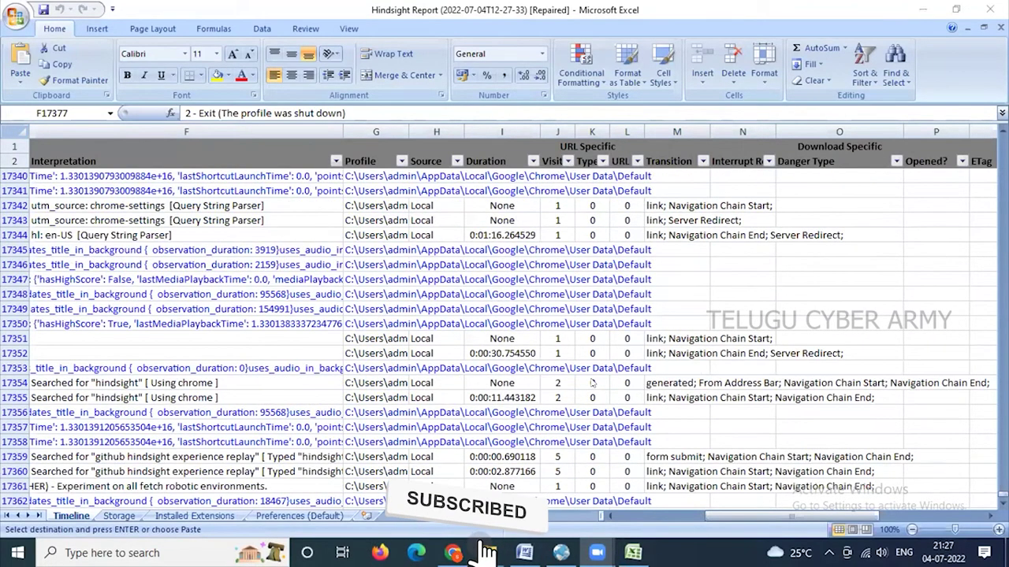
{"action": "scroll", "coordinate": [590, 331], "scroll_direction": "up", "scroll_amount": 3}
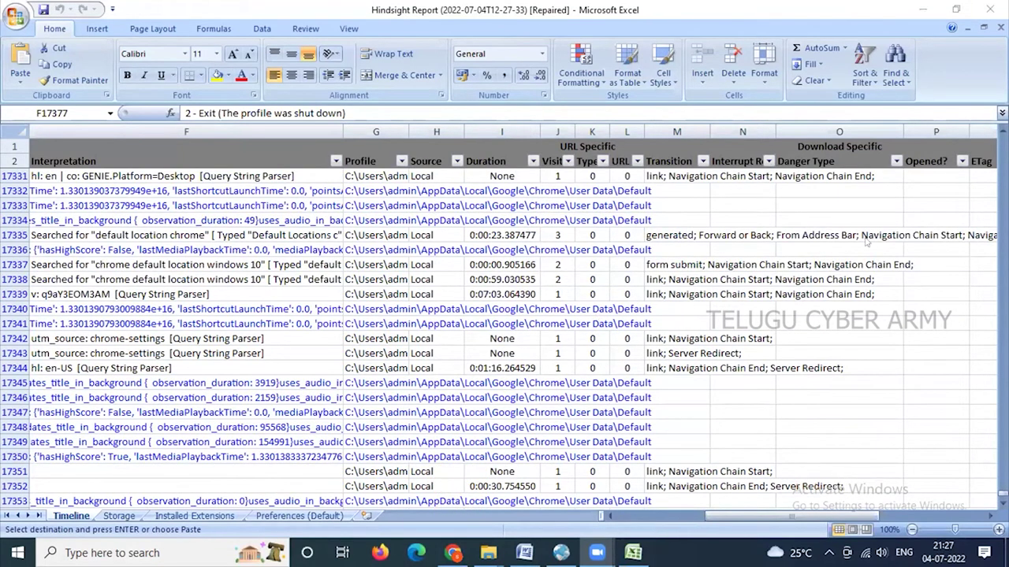
Minimise the workbook, switch to the Digital forensic investigation document in Word and review its Web browser Forensics topic list
{"action": "left_click", "coordinate": [922, 9]}
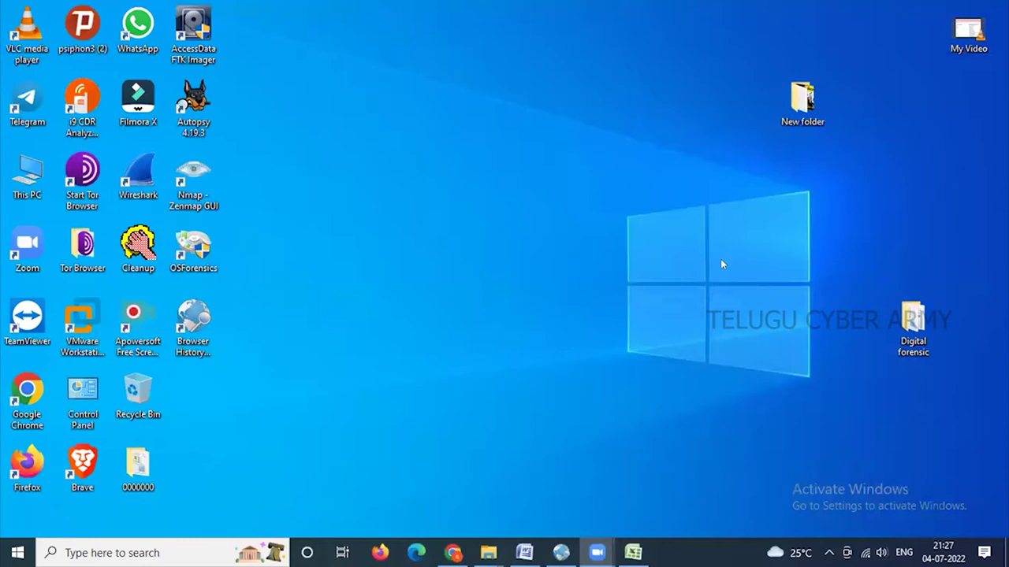
{"action": "left_click", "coordinate": [524, 553]}
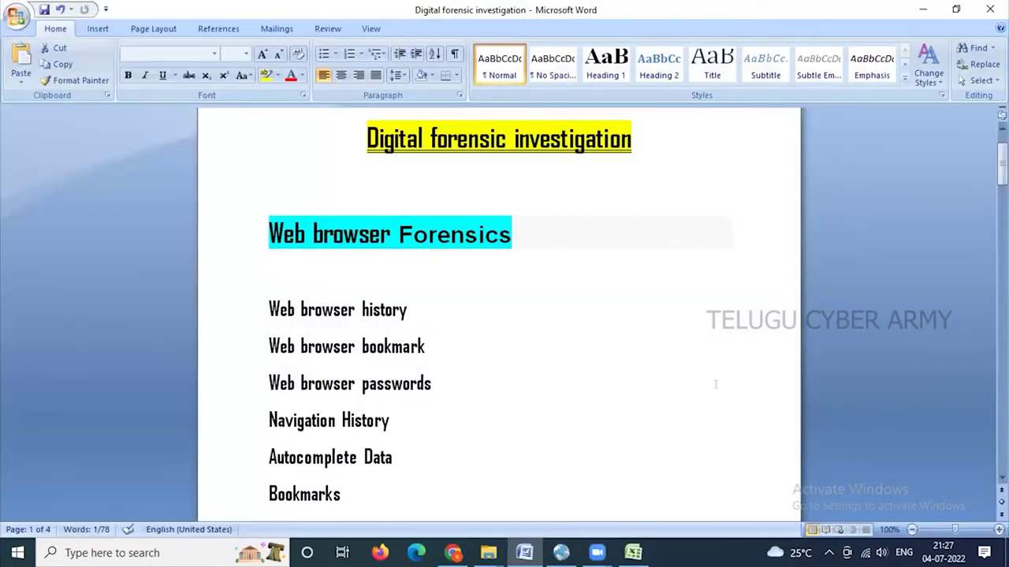
{"action": "scroll", "coordinate": [707, 384], "scroll_direction": "down", "scroll_amount": 3}
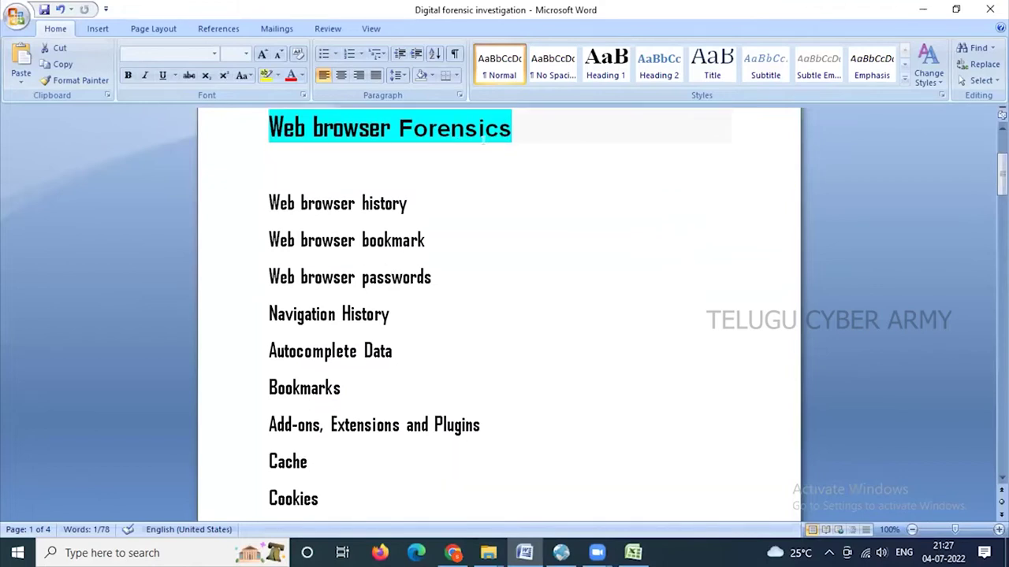
Select the artefact lines one at a time for reading, from Web browser history down to Autocomplete Data
{"action": "left_click_drag", "start_coordinate": [269, 201], "coordinate": [410, 204]}
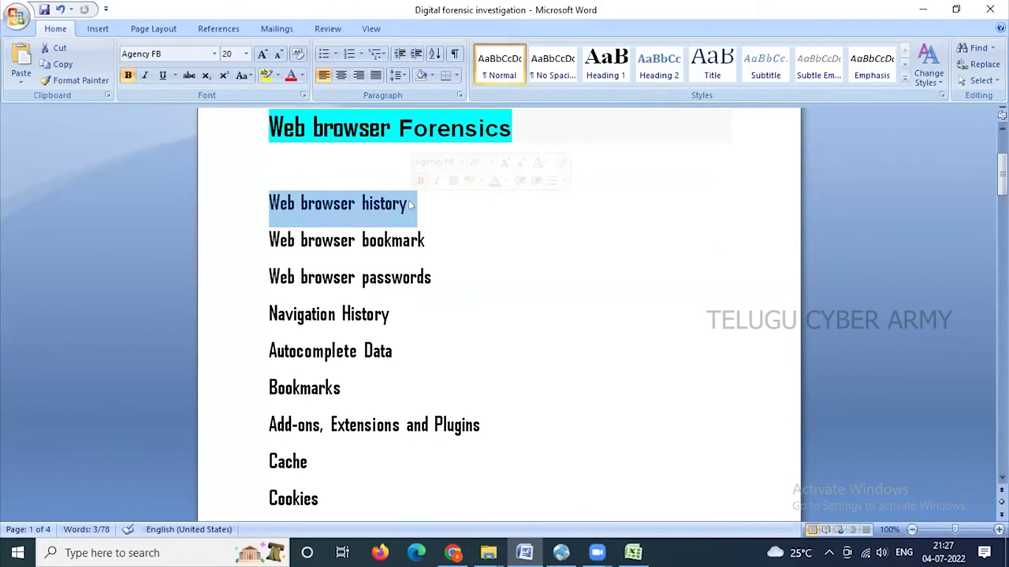
{"action": "left_click", "coordinate": [449, 218]}
{"action": "left_click_drag", "start_coordinate": [266, 241], "coordinate": [477, 233]}
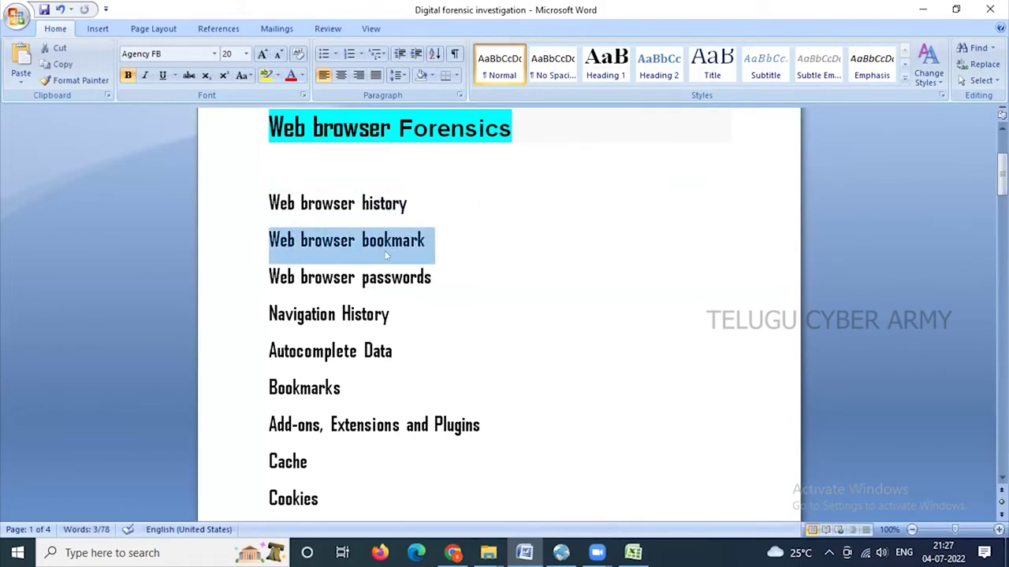
{"action": "left_click_drag", "start_coordinate": [258, 272], "coordinate": [468, 271]}
{"action": "left_click", "coordinate": [505, 307]}
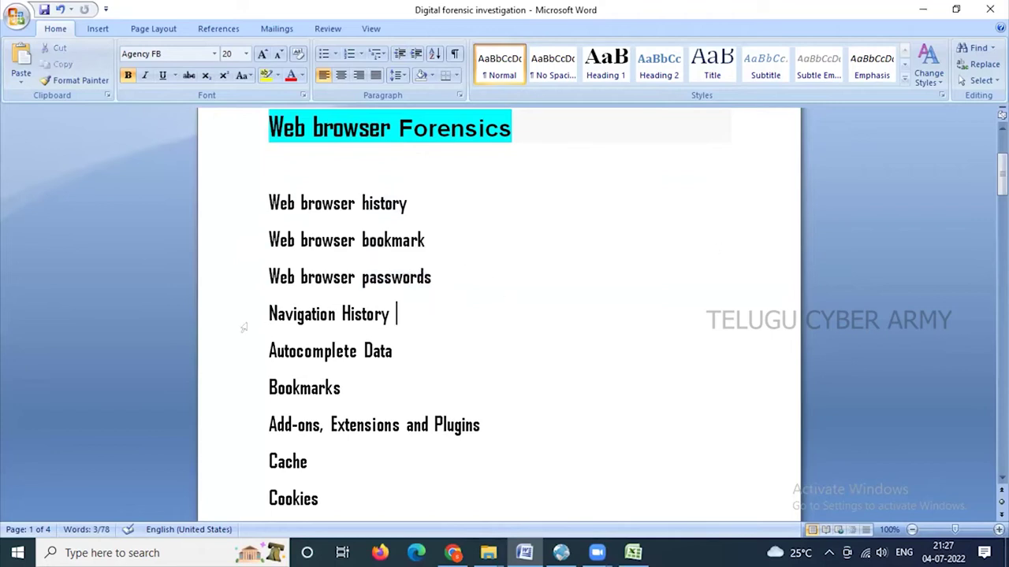
{"action": "left_click_drag", "start_coordinate": [266, 315], "coordinate": [406, 315]}
{"action": "left_click_drag", "start_coordinate": [269, 351], "coordinate": [424, 341]}
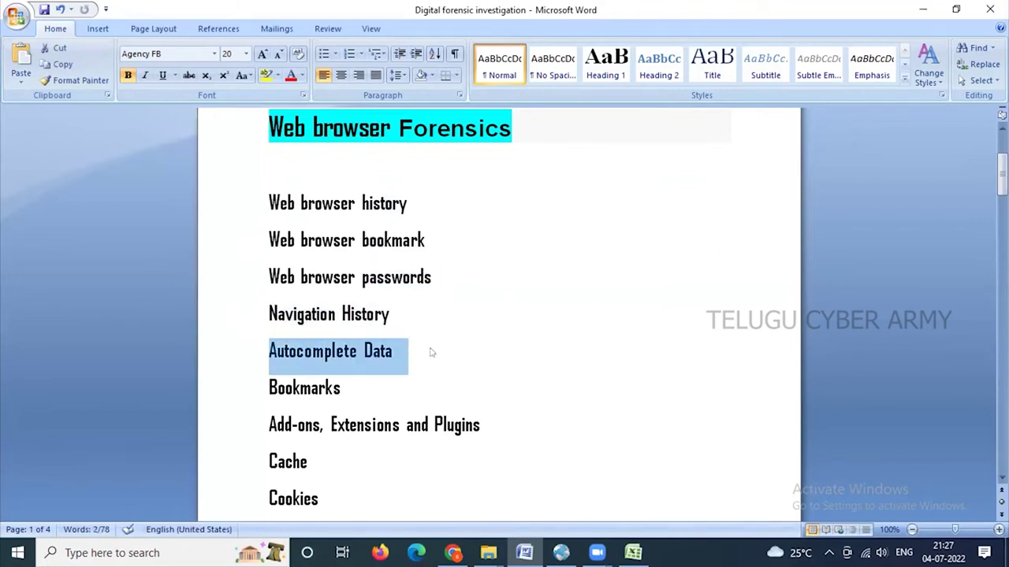
Read the rest of the artefact list, from Bookmarks through Form history to the foxtonforensics.com browser-history-examiner link
{"action": "scroll", "coordinate": [432, 352], "scroll_direction": "down", "scroll_amount": 2}
{"action": "scroll", "coordinate": [363, 397], "scroll_direction": "down", "scroll_amount": 1}
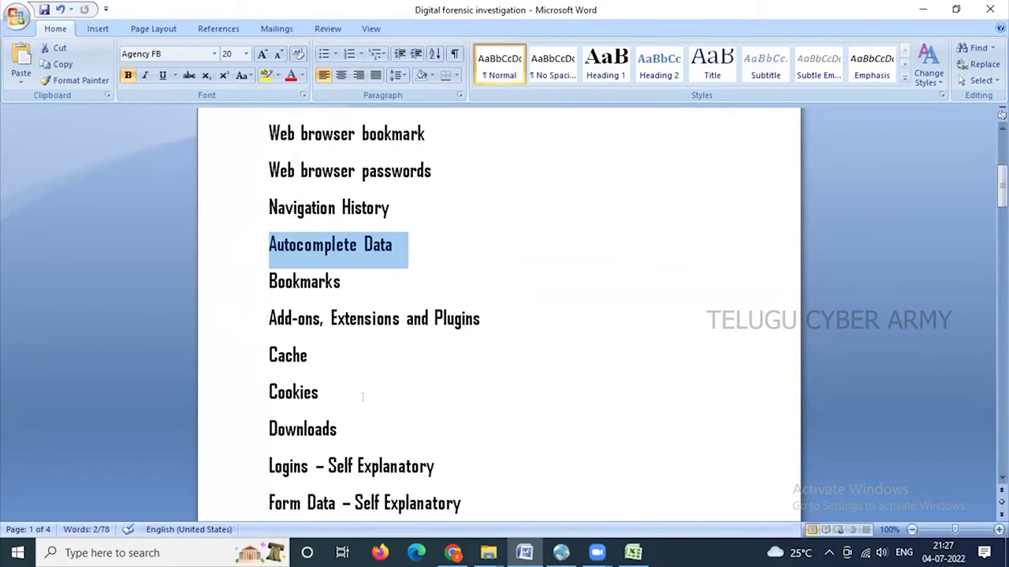
{"action": "scroll", "coordinate": [364, 419], "scroll_direction": "down", "scroll_amount": 3}
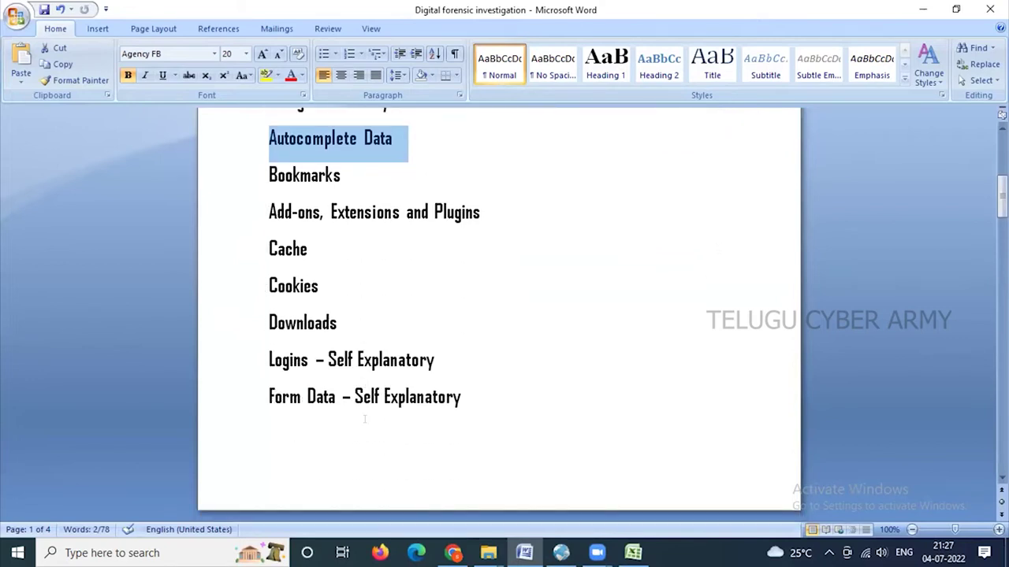
{"action": "scroll", "coordinate": [354, 415], "scroll_direction": "down", "scroll_amount": 9}
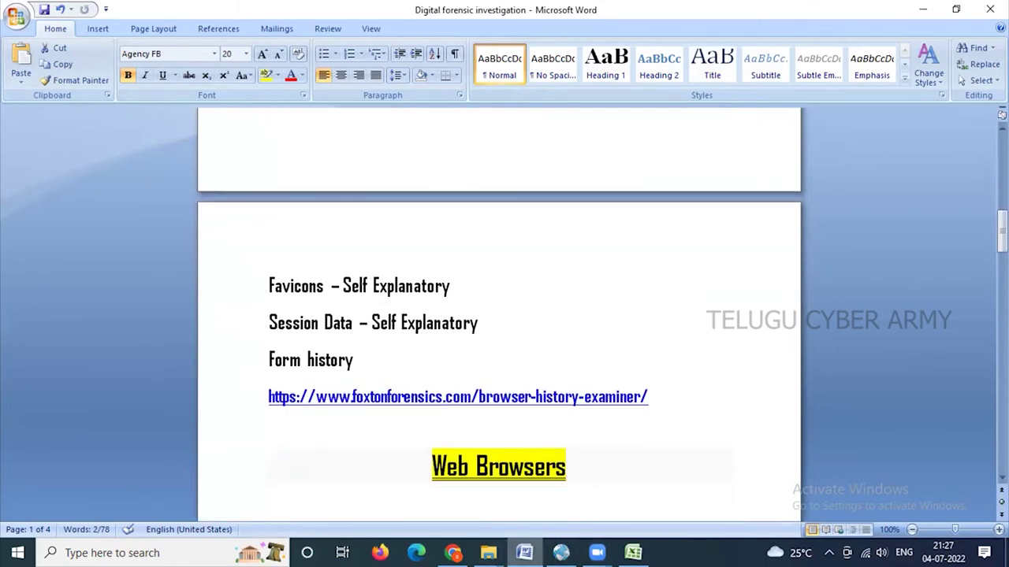
Switch to Browser History Examiner and view the Bookmarks, Browser Settings, Cached Files, Cached Images and Cookies records
{"action": "left_click", "coordinate": [561, 553]}
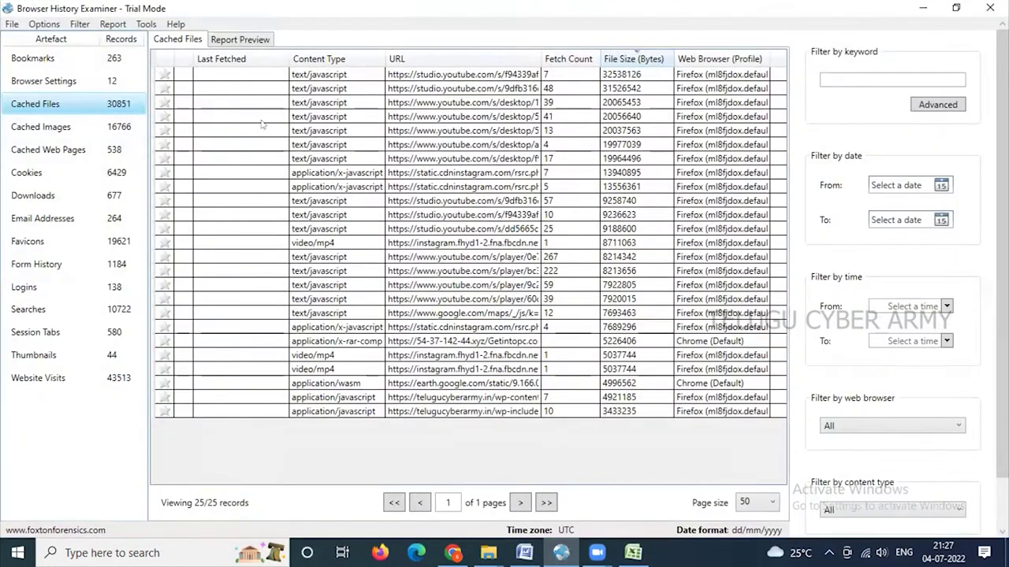
{"action": "left_click", "coordinate": [33, 58]}
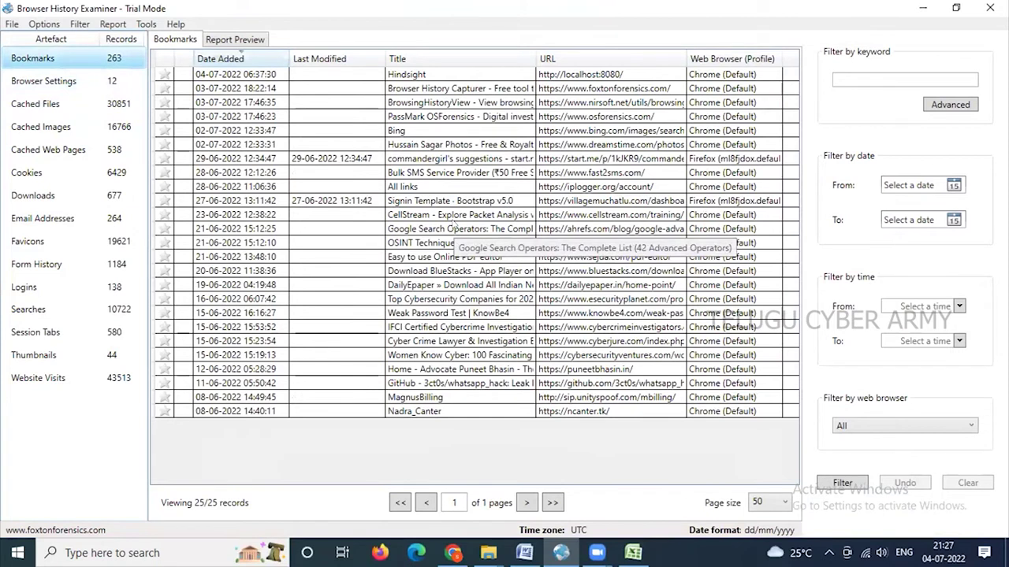
{"action": "left_click", "coordinate": [54, 81]}
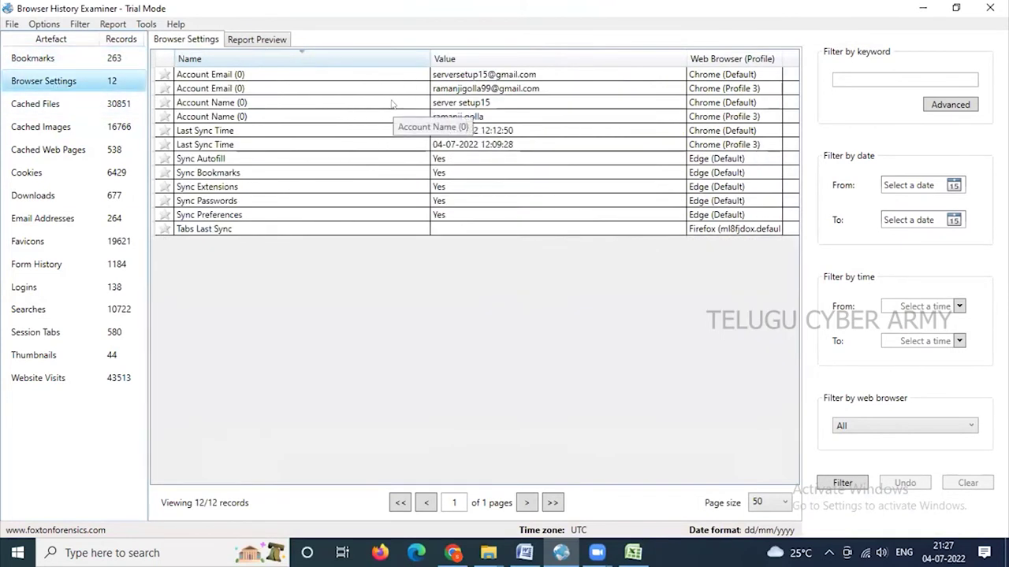
{"action": "left_click", "coordinate": [39, 112]}
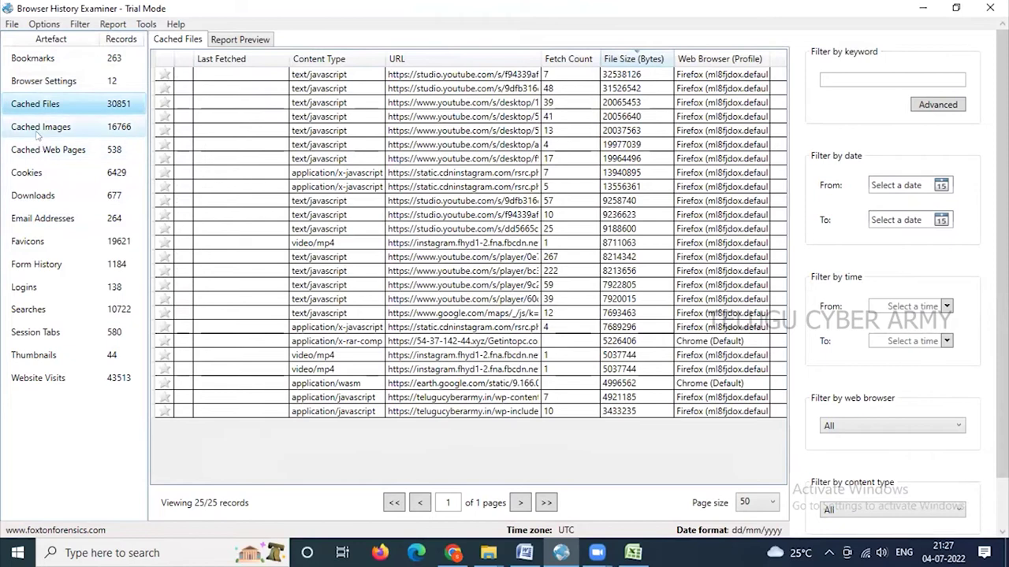
{"action": "left_click", "coordinate": [40, 129]}
{"action": "left_click", "coordinate": [53, 172]}
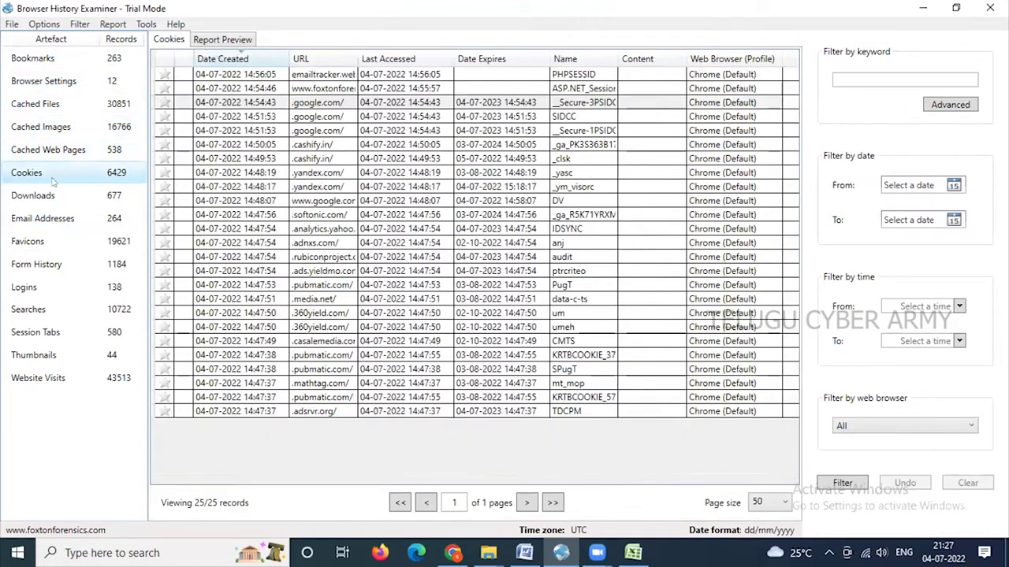
View the Downloads, Email Addresses, Favicons, Form History and Logins artefact records
{"action": "left_click", "coordinate": [56, 197]}
{"action": "left_click", "coordinate": [63, 219]}
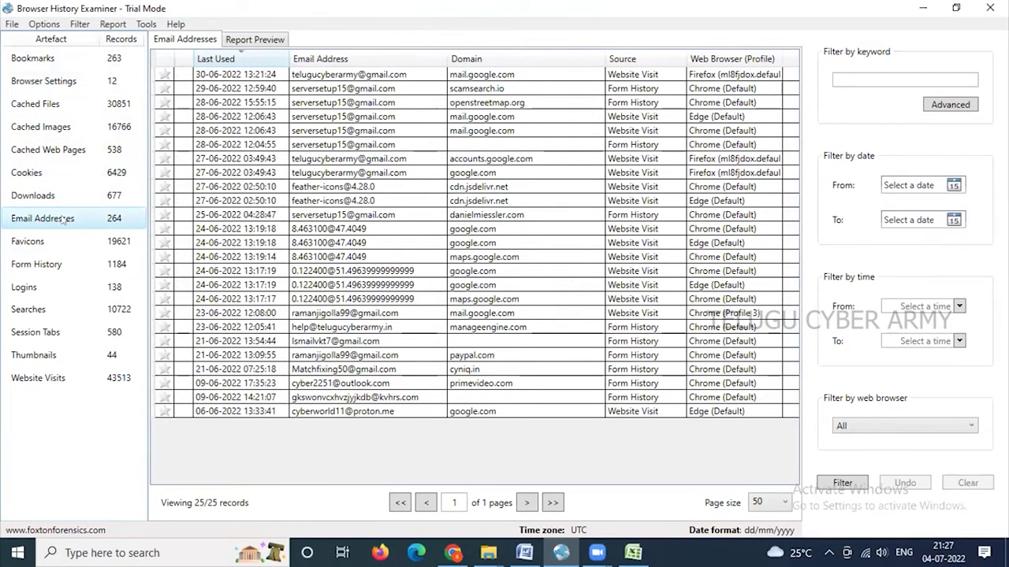
{"action": "left_click", "coordinate": [63, 240]}
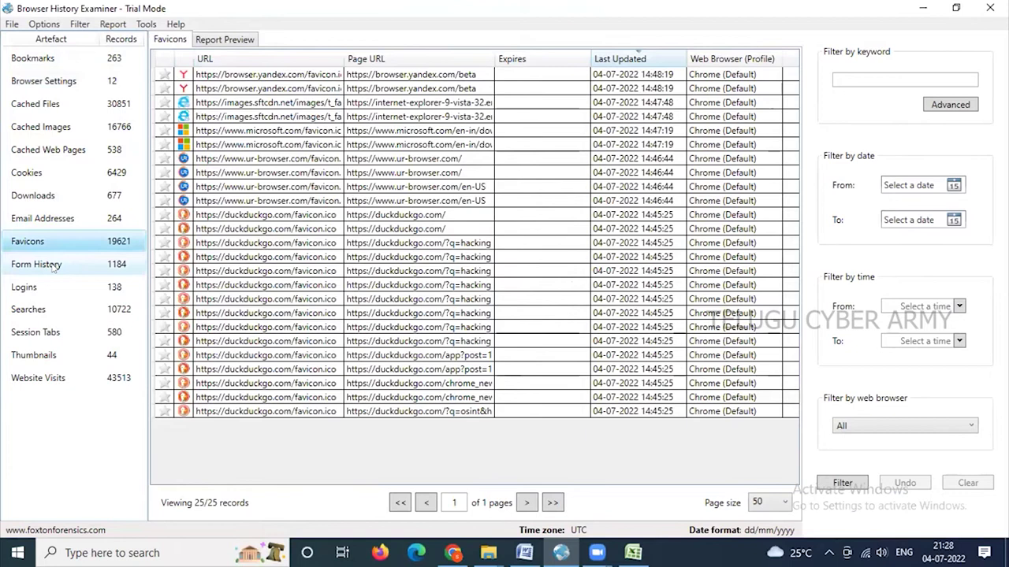
{"action": "left_click", "coordinate": [55, 266]}
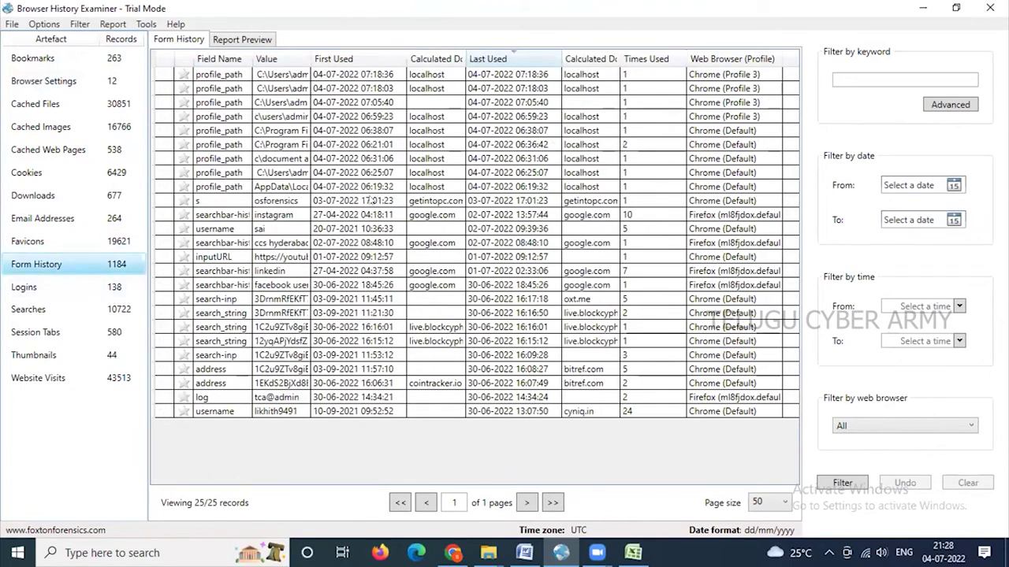
{"action": "left_click", "coordinate": [35, 289]}
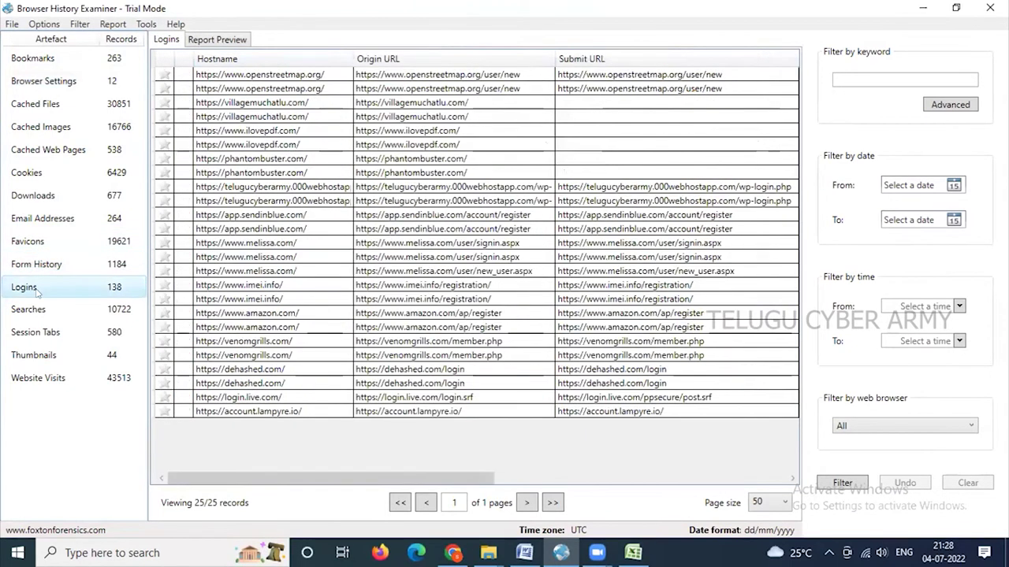
View the Searches, Session Tabs, Thumbnails and Website Visits records, and minimise the program to return to the Word document's Web Browsers list
{"action": "left_click", "coordinate": [47, 311]}
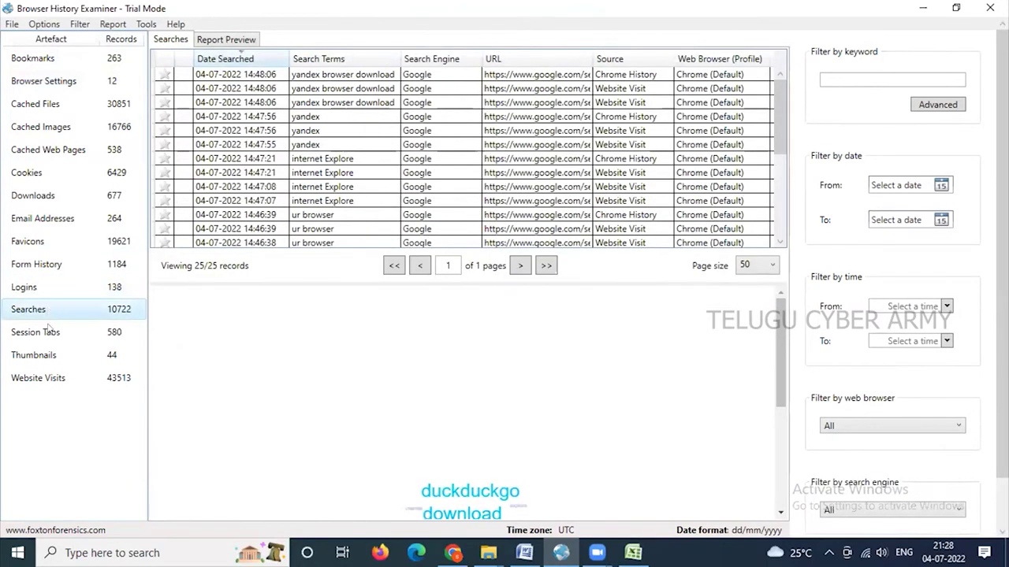
{"action": "left_click", "coordinate": [39, 335]}
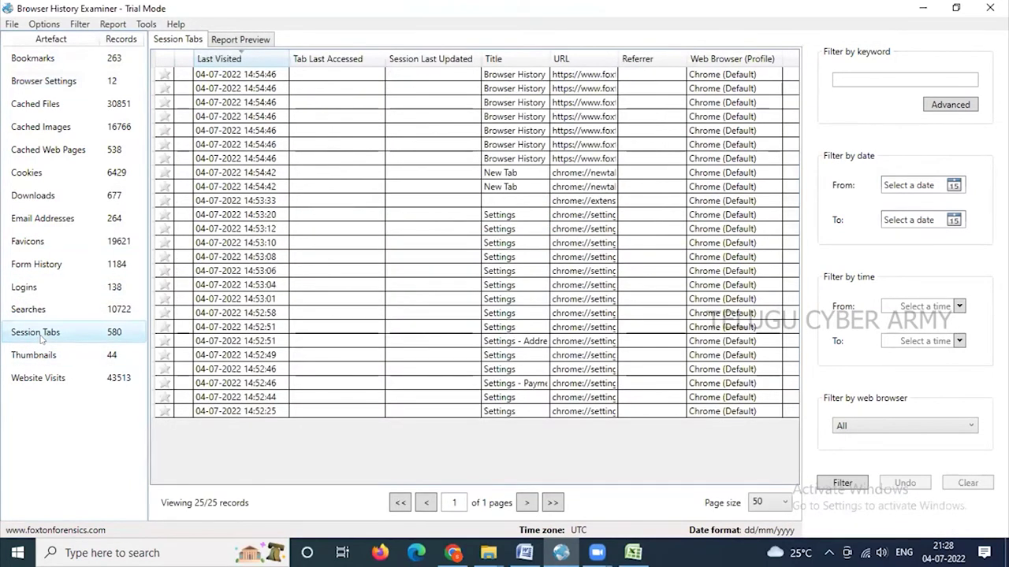
{"action": "left_click", "coordinate": [46, 357]}
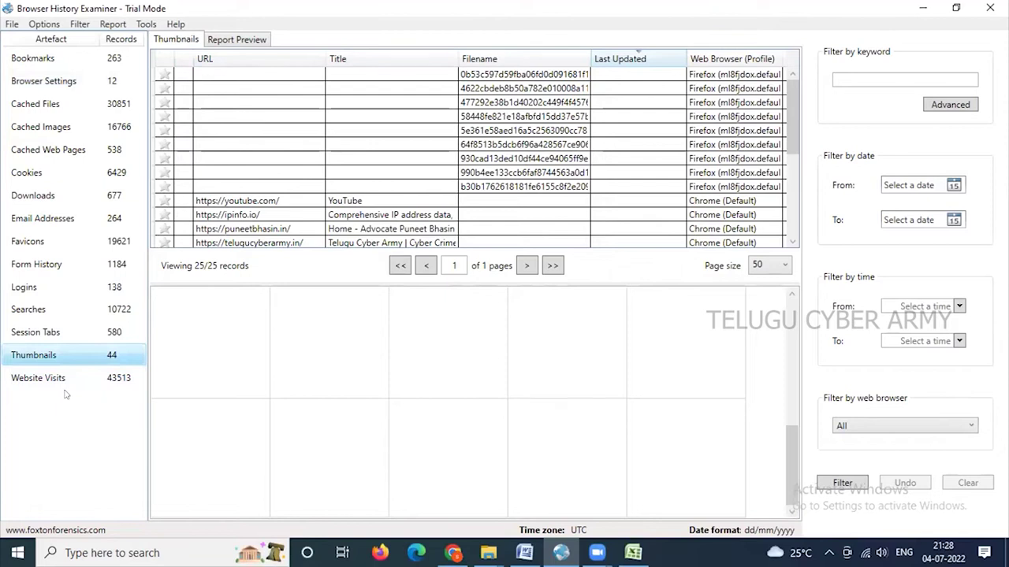
{"action": "left_click", "coordinate": [67, 382]}
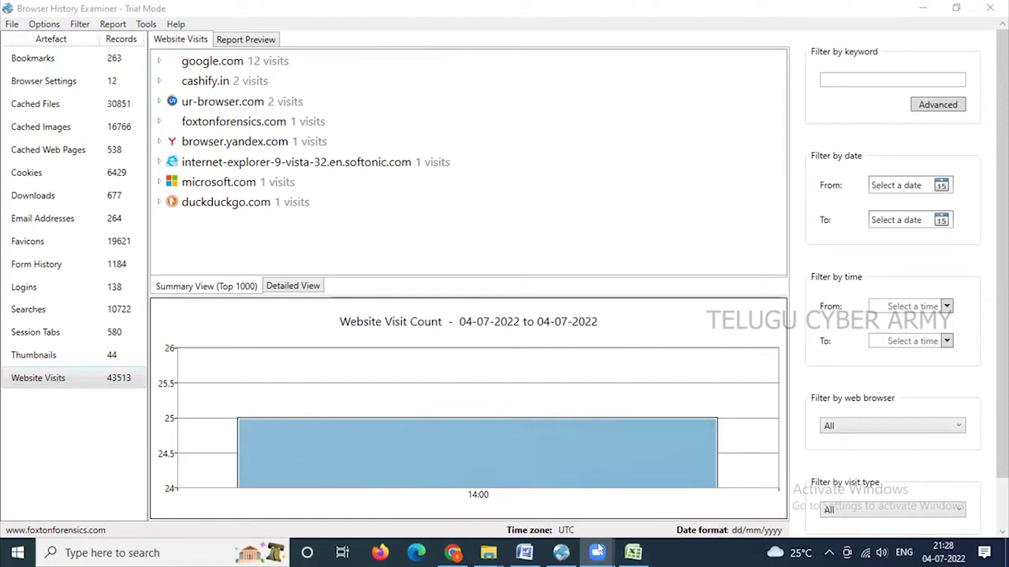
{"action": "left_click", "coordinate": [919, 7]}
{"action": "scroll", "coordinate": [713, 201], "scroll_direction": "down", "scroll_amount": 5}
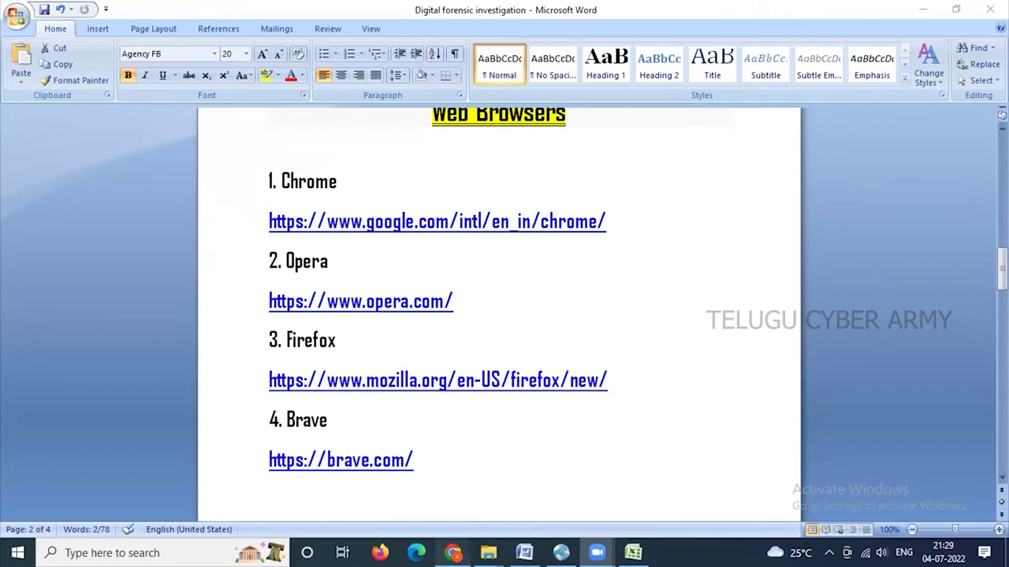
Switch to Chrome, return to the start of the Passwords settings, view the You and Google settings and minimise Chrome
{"action": "left_click", "coordinate": [452, 552]}
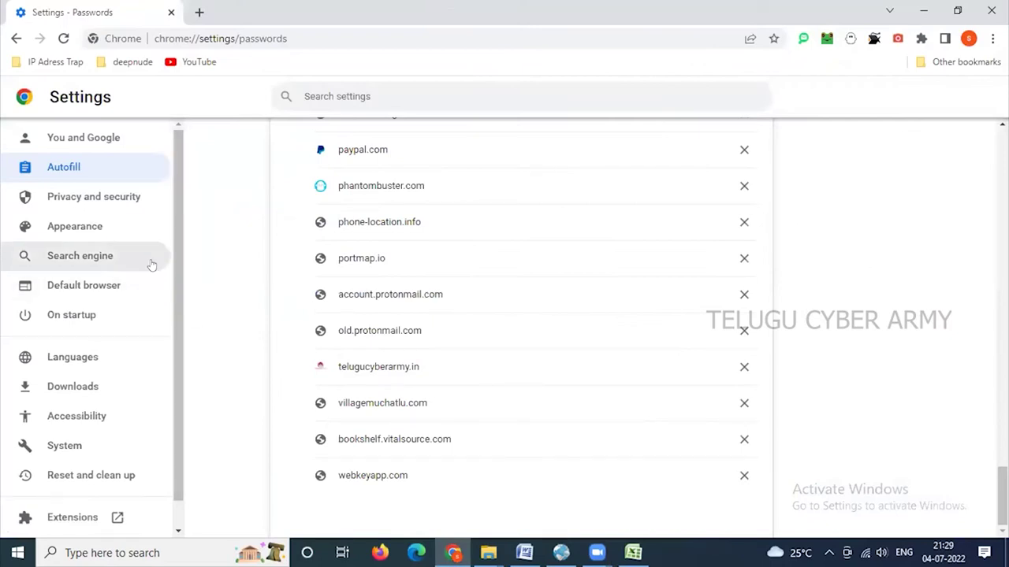
{"action": "left_click_drag", "start_coordinate": [1002, 496], "coordinate": [1002, 158]}
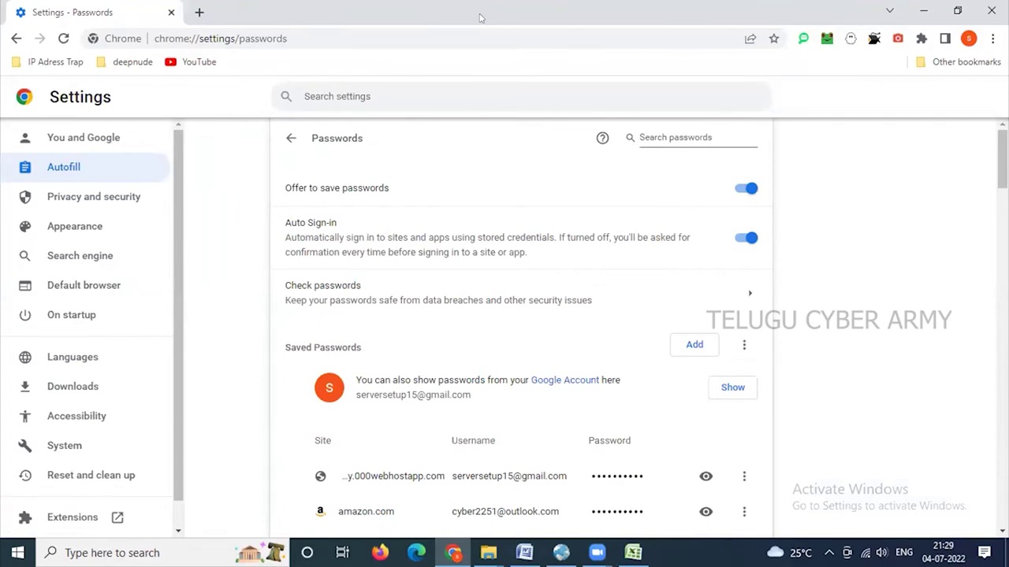
{"action": "left_click", "coordinate": [135, 146]}
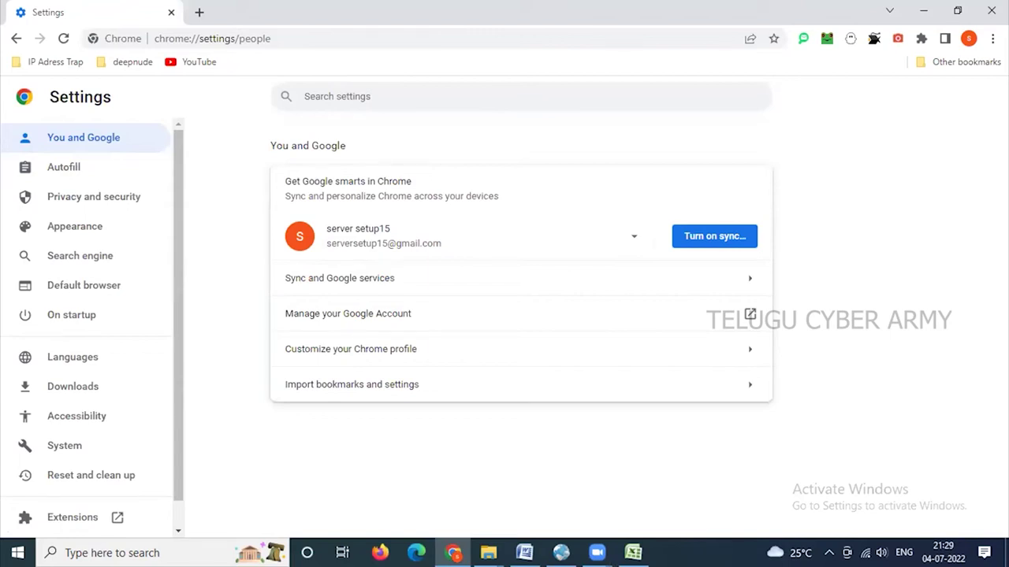
{"action": "left_click", "coordinate": [921, 10]}
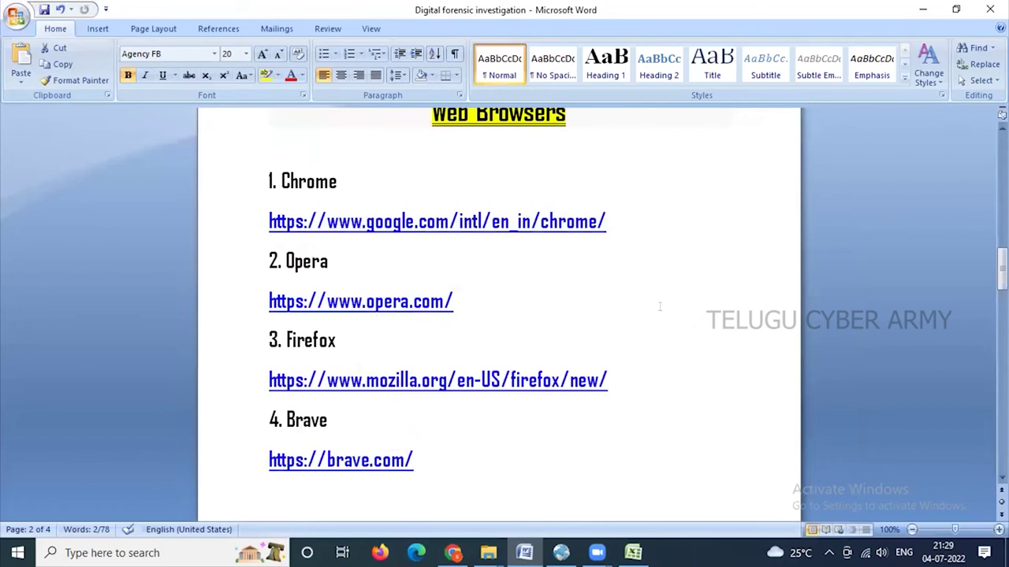
Examine the remaining browsers and download links in the Web Browsers list, including Edge, Safari, DuckDuckGo, UR Browser, Internet Explore and Yandex
{"action": "scroll", "coordinate": [660, 307], "scroll_direction": "down", "scroll_amount": 10}
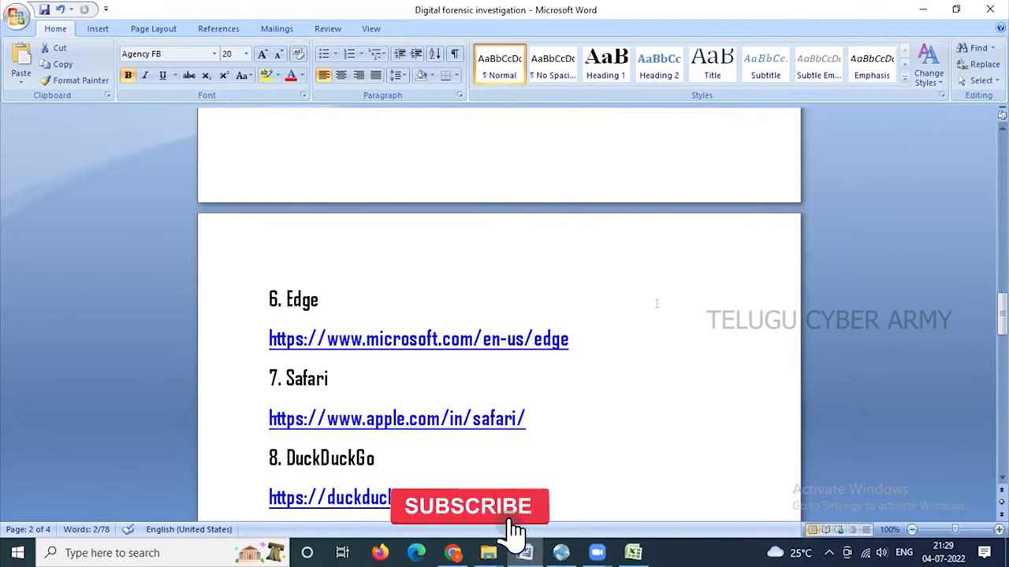
{"action": "scroll", "coordinate": [656, 303], "scroll_direction": "down", "scroll_amount": 2}
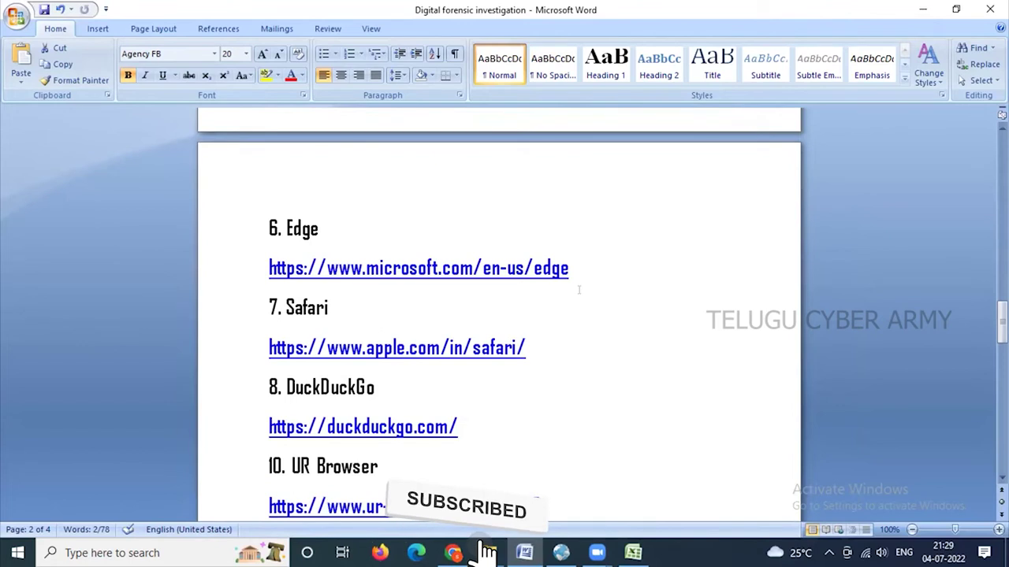
{"action": "scroll", "coordinate": [578, 290], "scroll_direction": "down", "scroll_amount": 3}
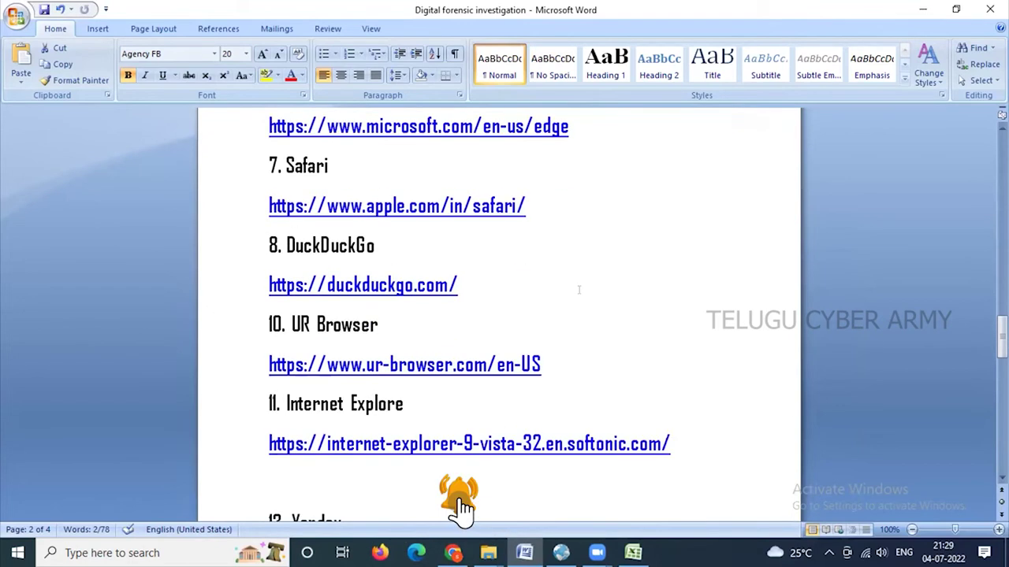
{"action": "scroll", "coordinate": [578, 290], "scroll_direction": "down", "scroll_amount": 1}
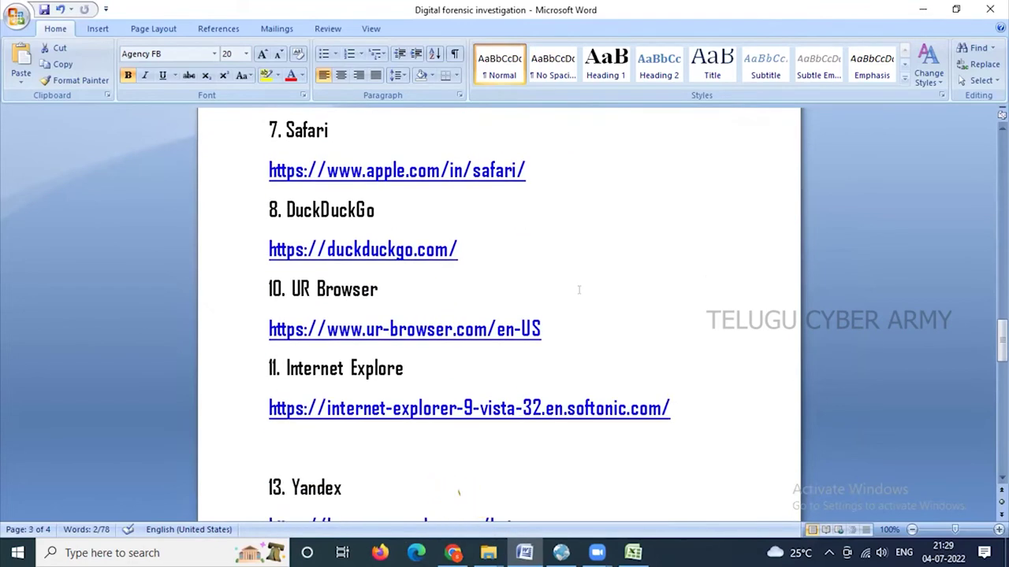
{"action": "scroll", "coordinate": [578, 290], "scroll_direction": "down", "scroll_amount": 4}
{"action": "scroll", "coordinate": [562, 330], "scroll_direction": "up", "scroll_amount": 3}
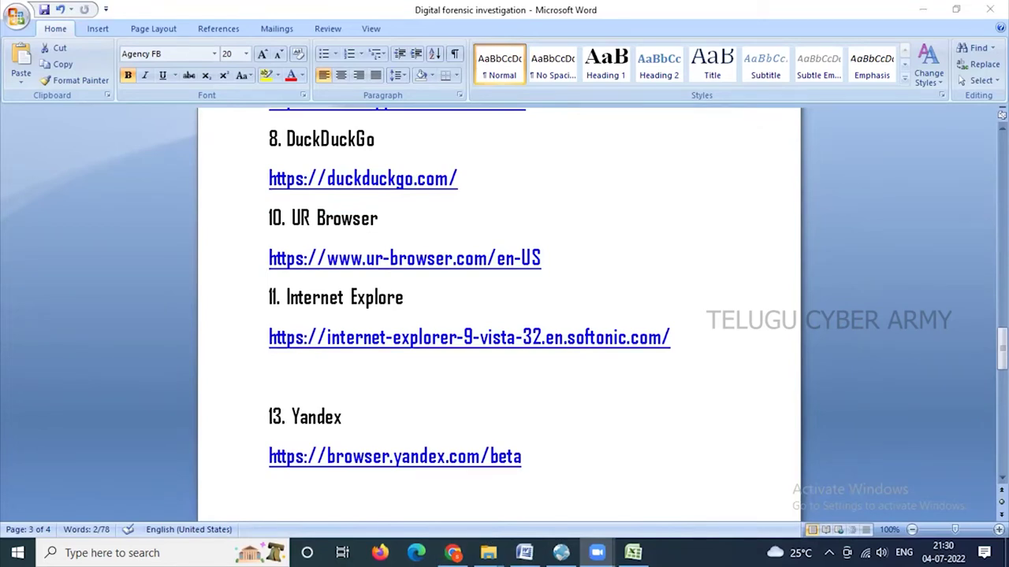
{"action": "scroll", "coordinate": [604, 297], "scroll_direction": "down", "scroll_amount": 2}
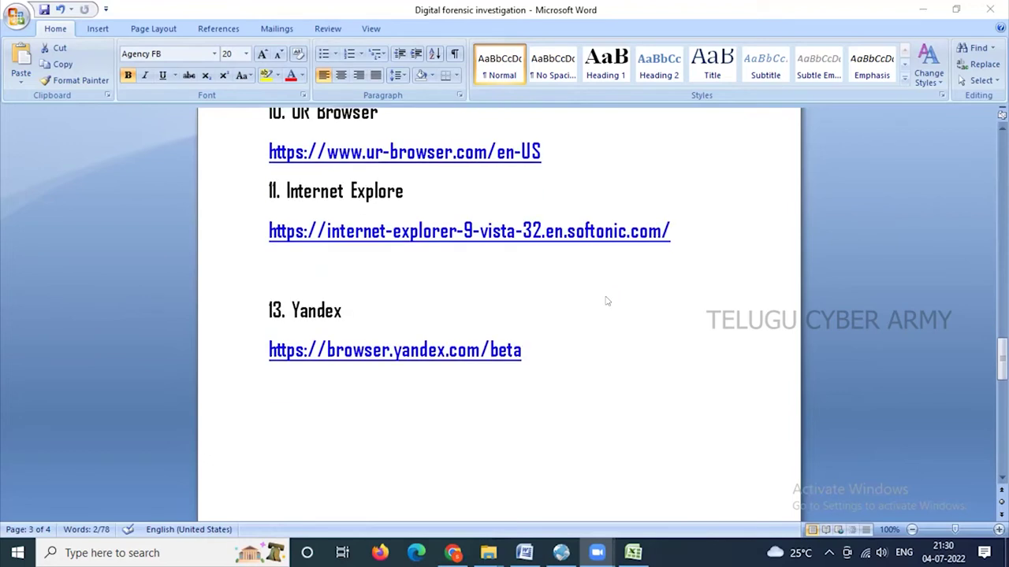
{"action": "scroll", "coordinate": [622, 312], "scroll_direction": "up", "scroll_amount": 2}
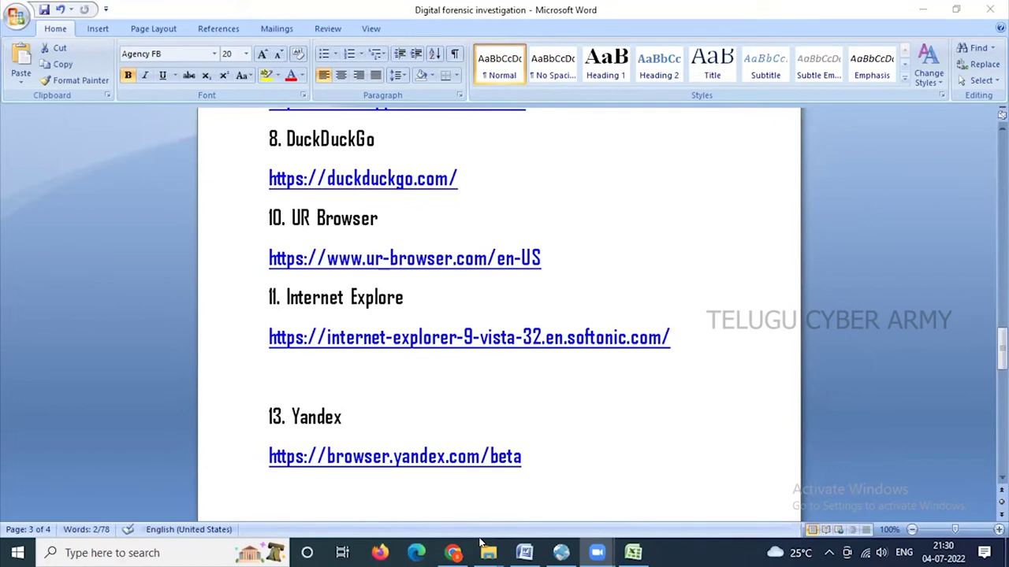
Return to the Web Browsers heading and review the closing artefact entries above it, from Form Data to Form history
{"action": "left_click_drag", "start_coordinate": [1001, 355], "coordinate": [1002, 264]}
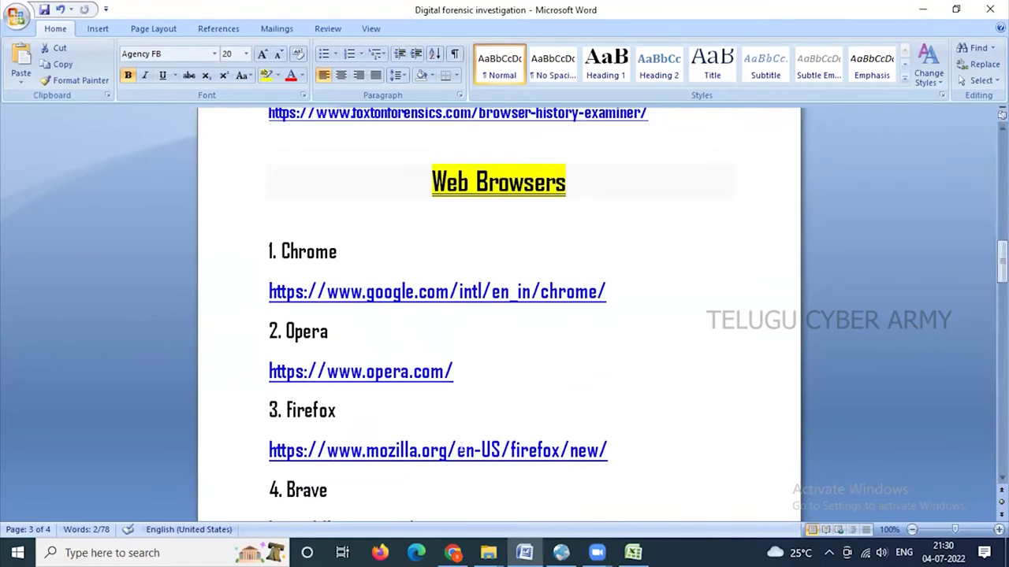
{"action": "scroll", "coordinate": [662, 324], "scroll_direction": "up", "scroll_amount": 2}
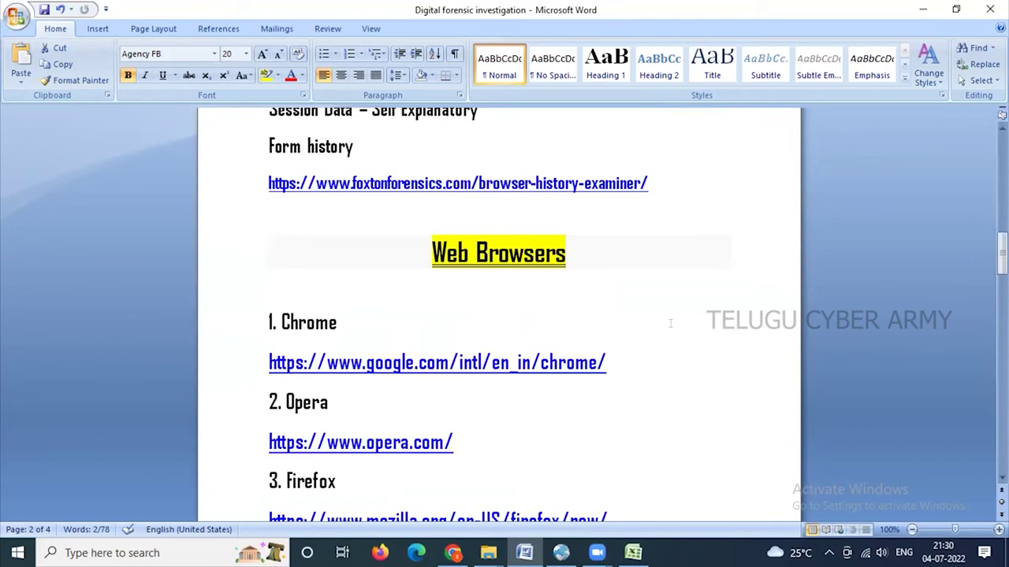
{"action": "left_click_drag", "start_coordinate": [1002, 253], "coordinate": [1001, 243]}
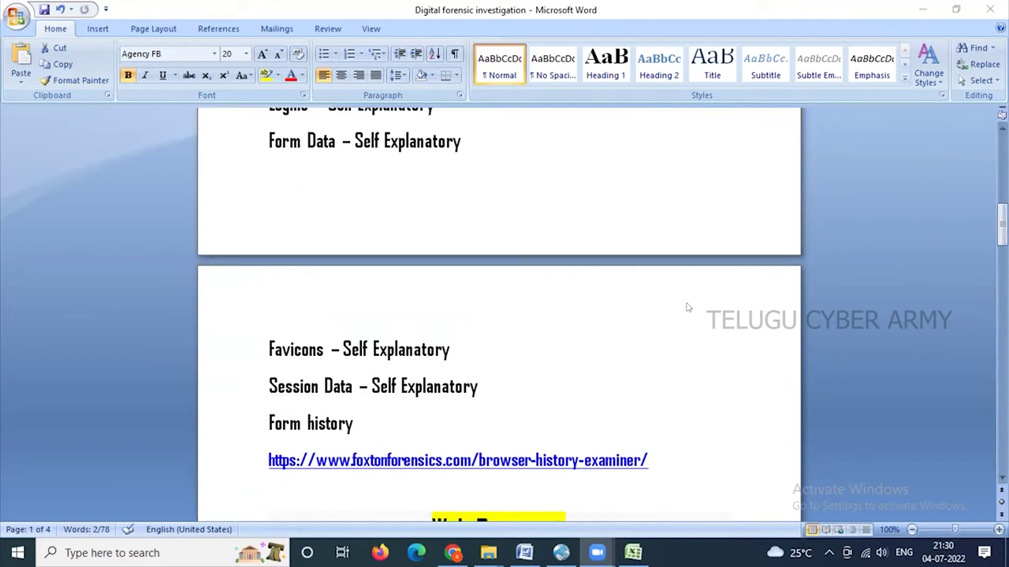
Copy the Browser History Examiner web address below Form history in the Word document
{"action": "scroll", "coordinate": [675, 449], "scroll_direction": "down", "scroll_amount": 1}
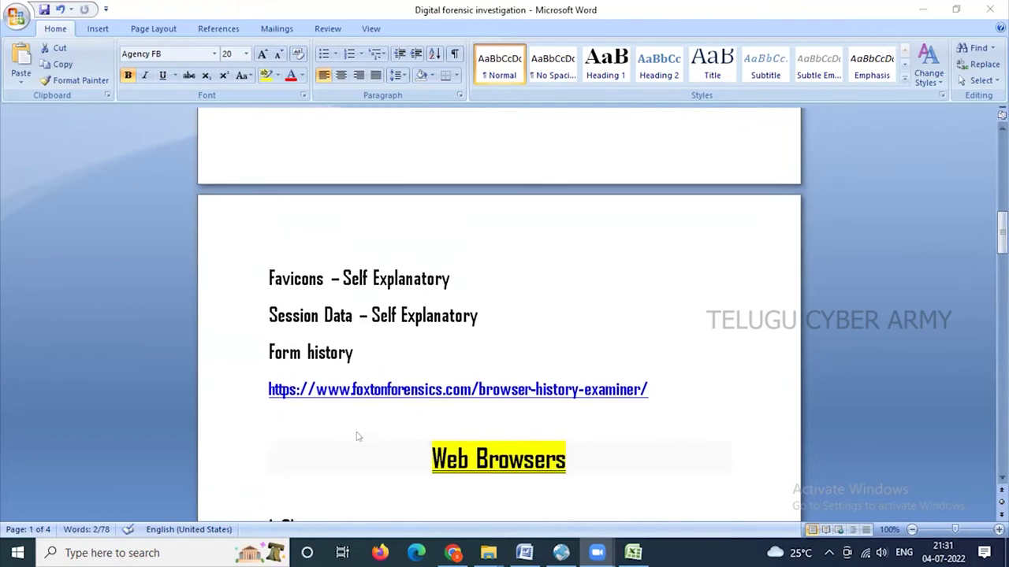
{"action": "left_click", "coordinate": [258, 389]}
{"action": "left_click_drag", "start_coordinate": [672, 387], "coordinate": [268, 389]}
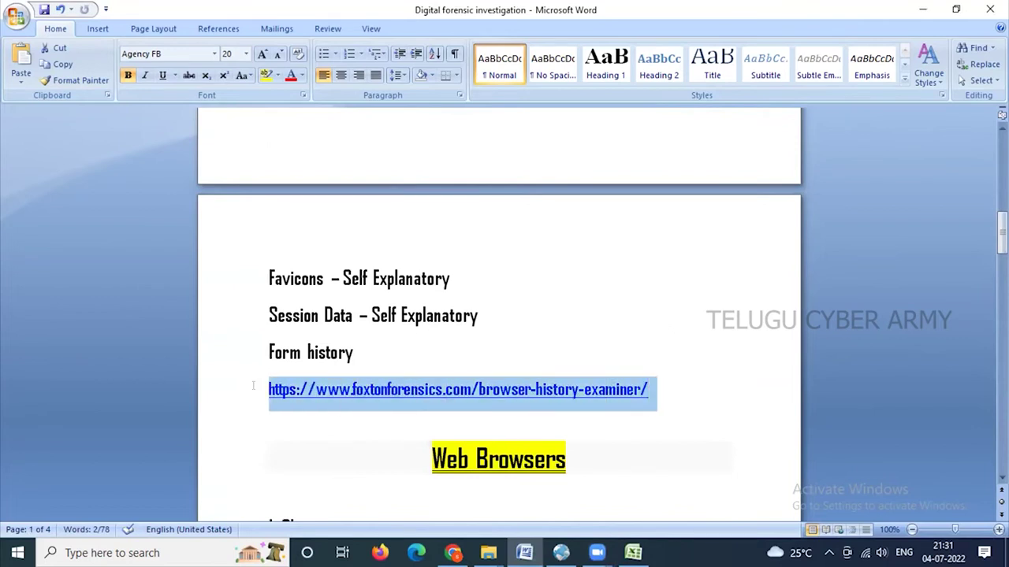
{"action": "right_click", "coordinate": [602, 392]}
{"action": "left_click", "coordinate": [639, 217]}
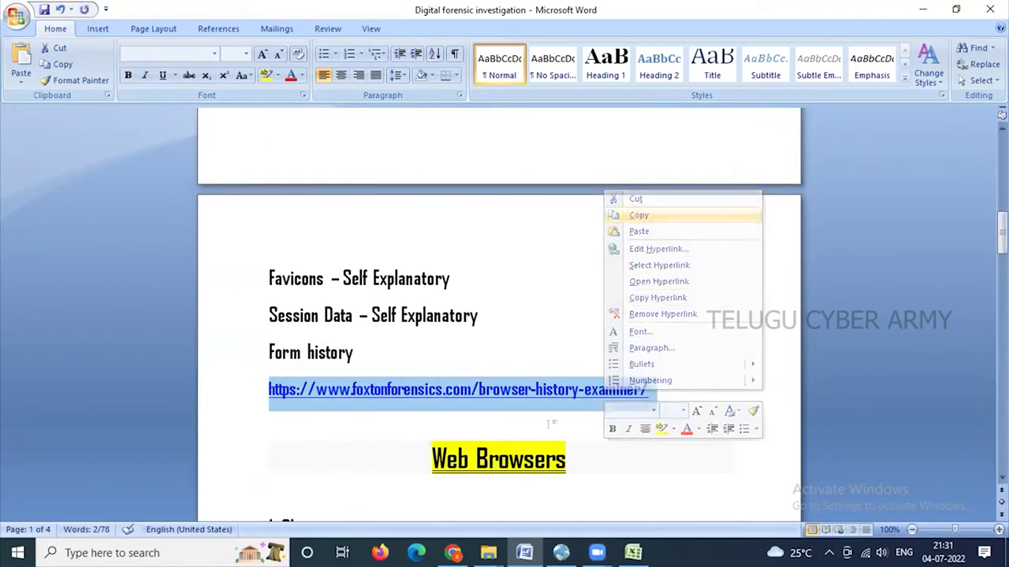
{"action": "left_click", "coordinate": [453, 552]}
{"action": "left_click", "coordinate": [199, 13]}
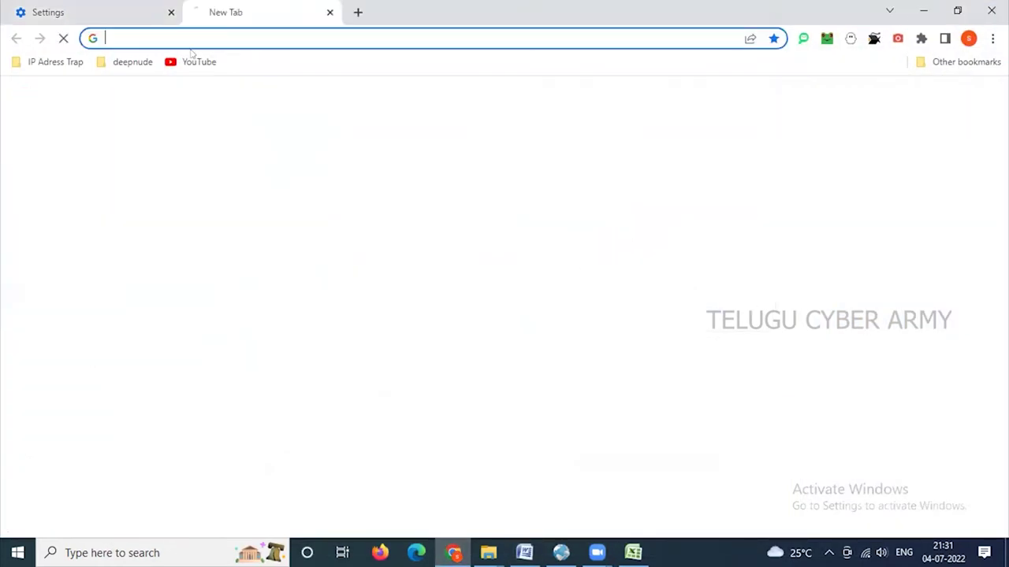
{"action": "right_click", "coordinate": [197, 37]}
{"action": "left_click", "coordinate": [229, 137]}
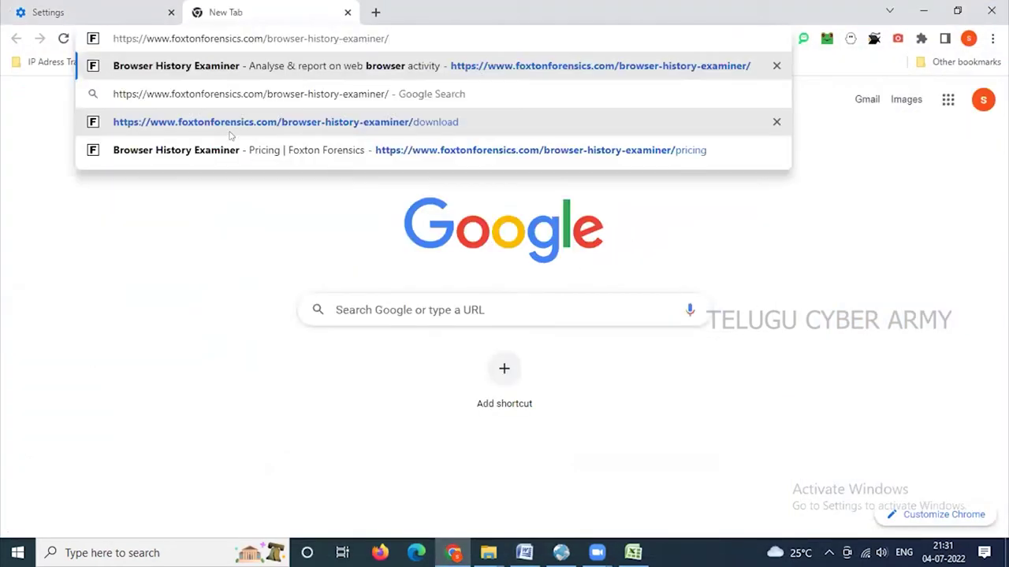
{"action": "key", "text": "Return"}
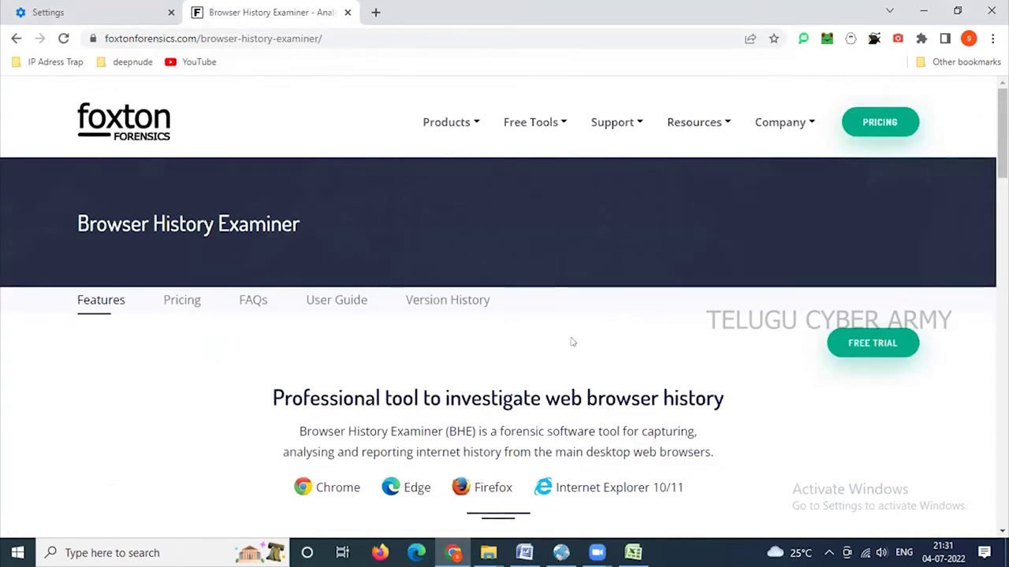
{"action": "scroll", "coordinate": [571, 342], "scroll_direction": "down", "scroll_amount": 1}
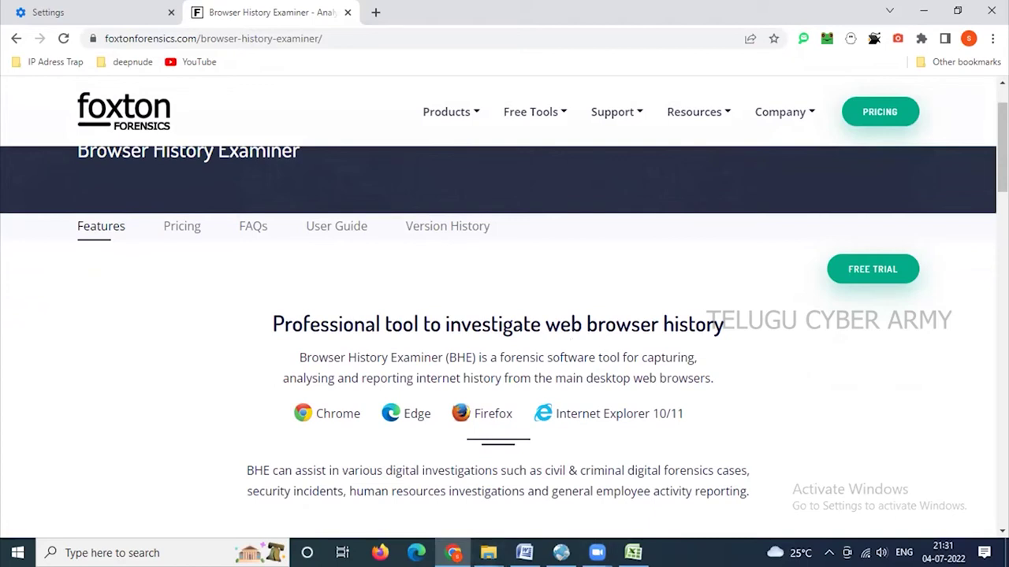
Leave Chrome, minimise the Word document and bring up Browser History Examiner with its Website Visits records
{"action": "left_click", "coordinate": [596, 553]}
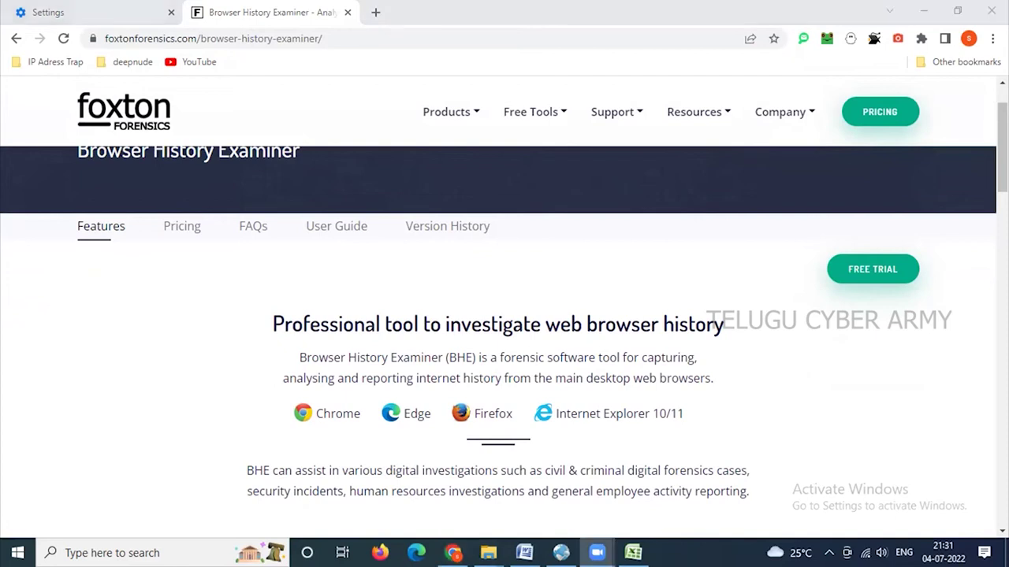
{"action": "key", "text": "alt+Tab"}
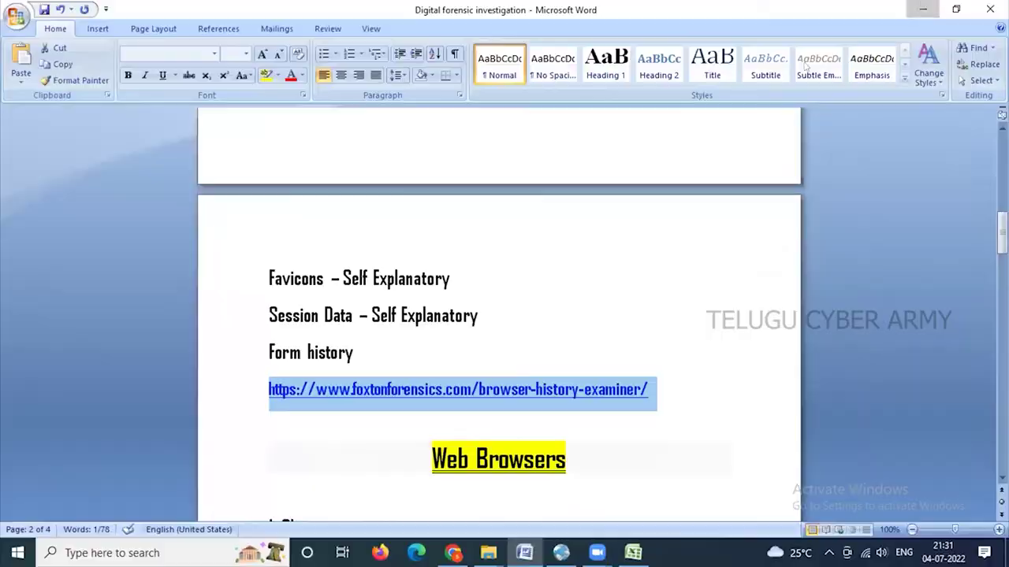
{"action": "left_click", "coordinate": [922, 10]}
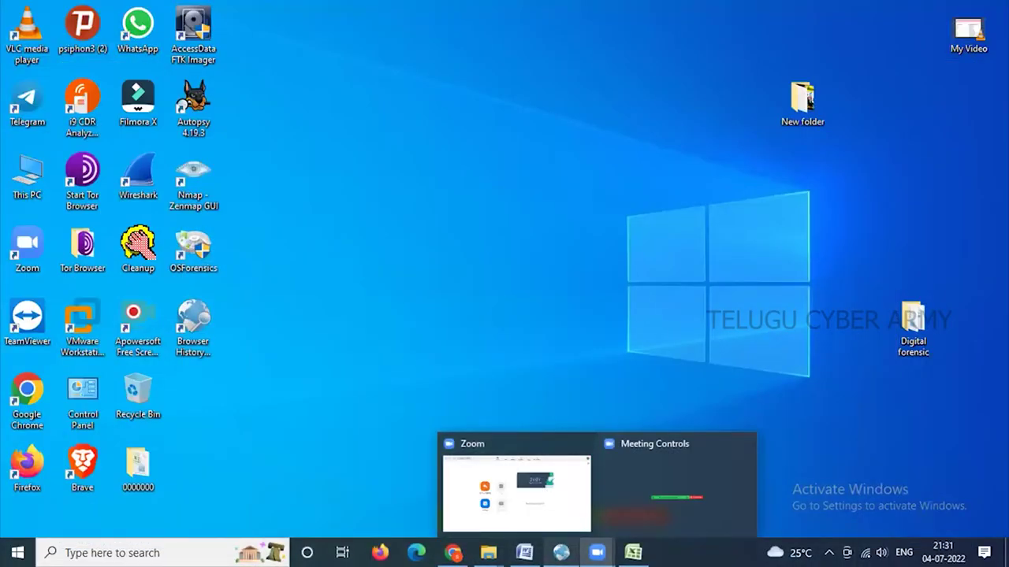
{"action": "left_click", "coordinate": [560, 553]}
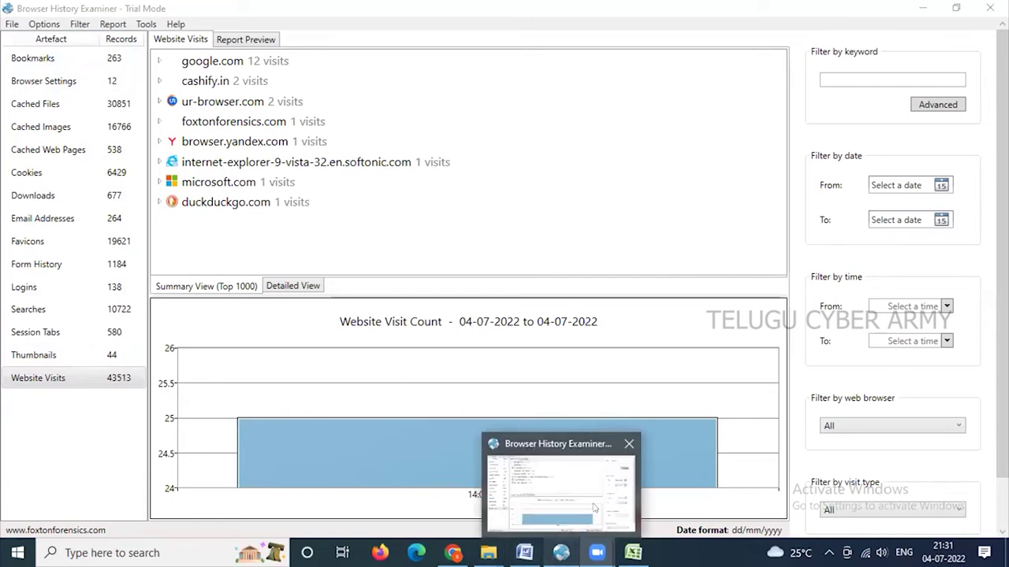
{"action": "left_click", "coordinate": [568, 465]}
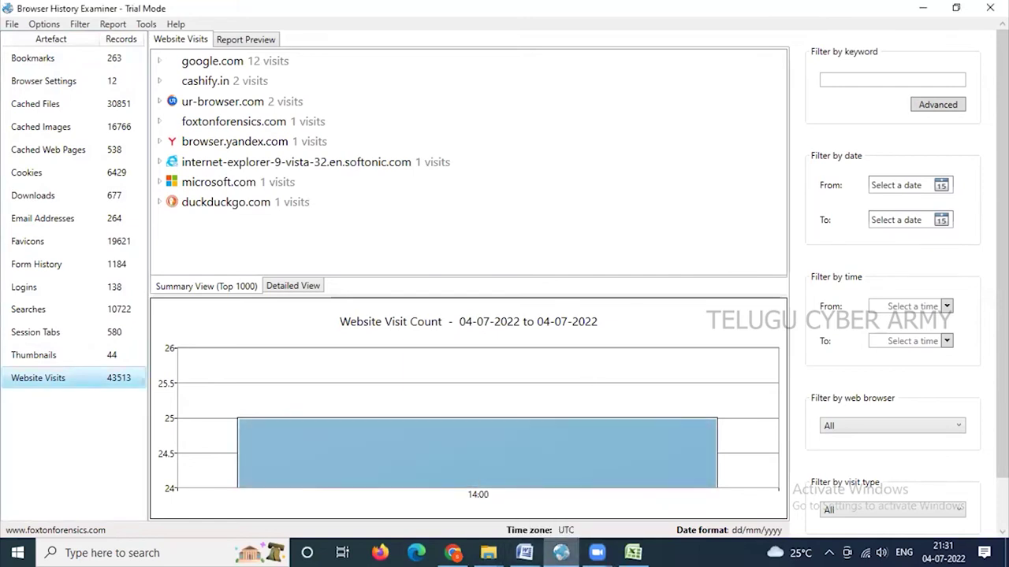
Return to the product page in Chrome, highlight Chrome among the supported browsers and look through the screenshots and feature cards
{"action": "mouse_move", "coordinate": [561, 553]}
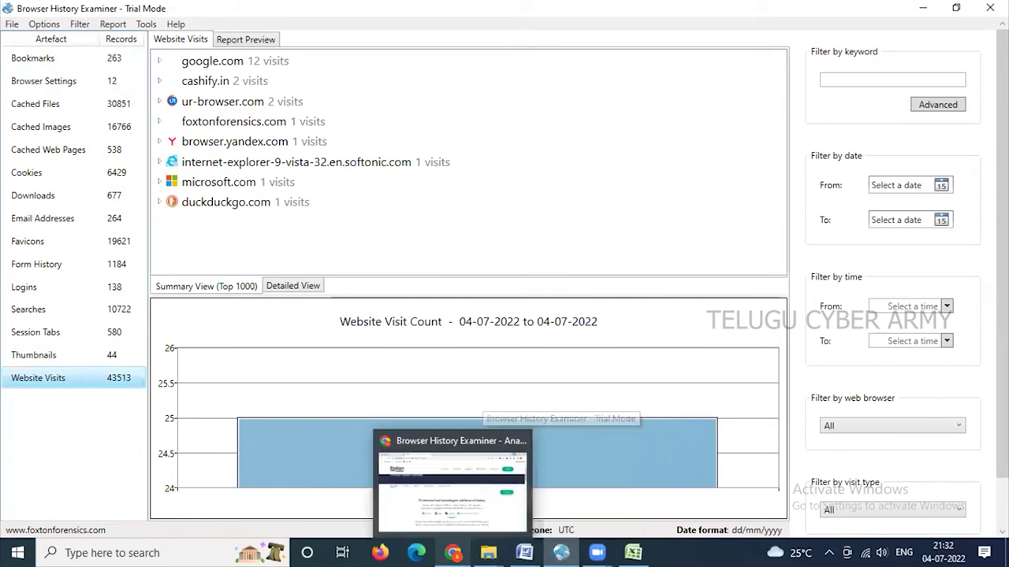
{"action": "left_click", "coordinate": [453, 553]}
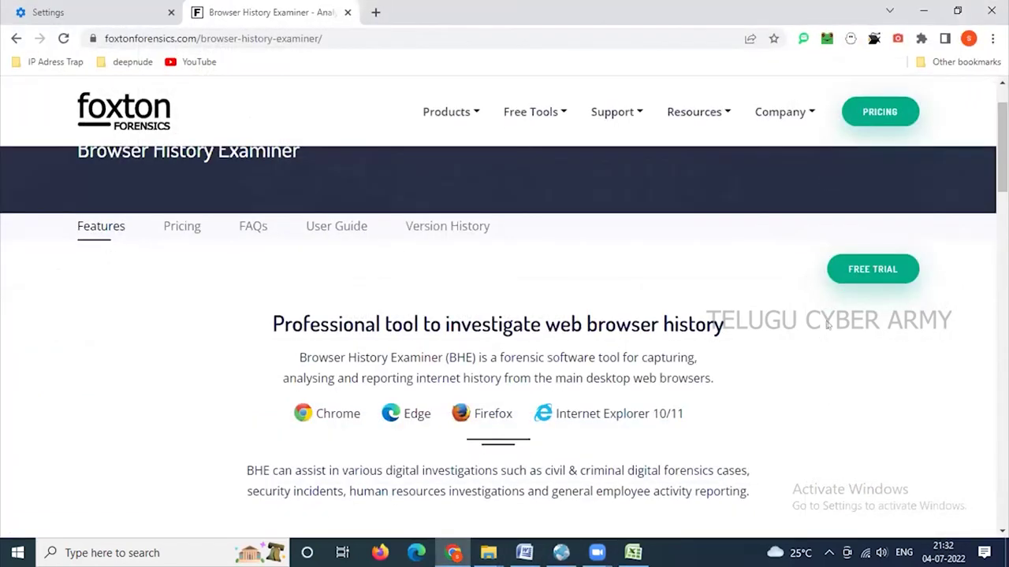
{"action": "scroll", "coordinate": [827, 326], "scroll_direction": "down", "scroll_amount": 2}
{"action": "left_click_drag", "start_coordinate": [316, 265], "coordinate": [364, 268]}
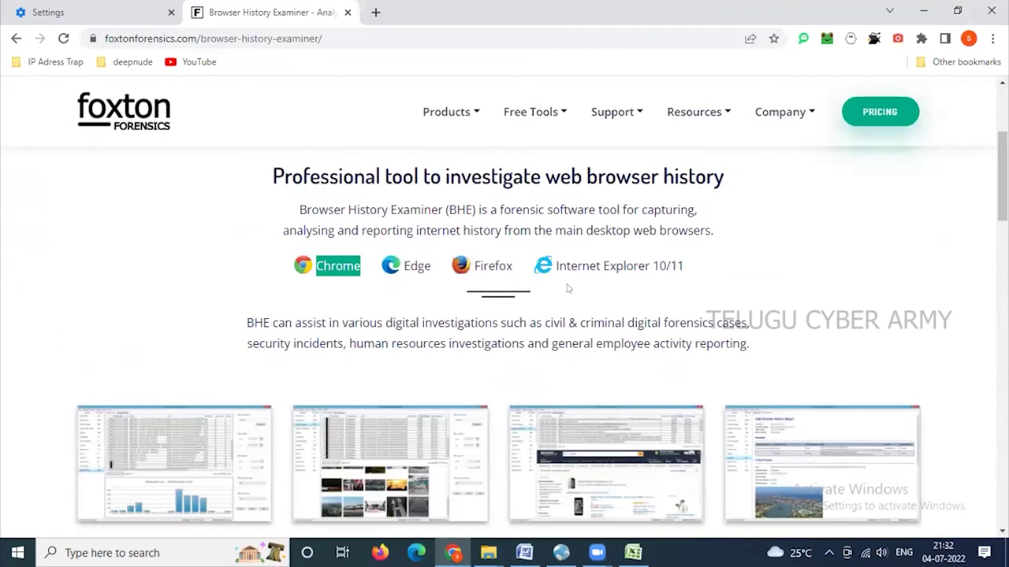
{"action": "scroll", "coordinate": [504, 315], "scroll_direction": "down", "scroll_amount": 2}
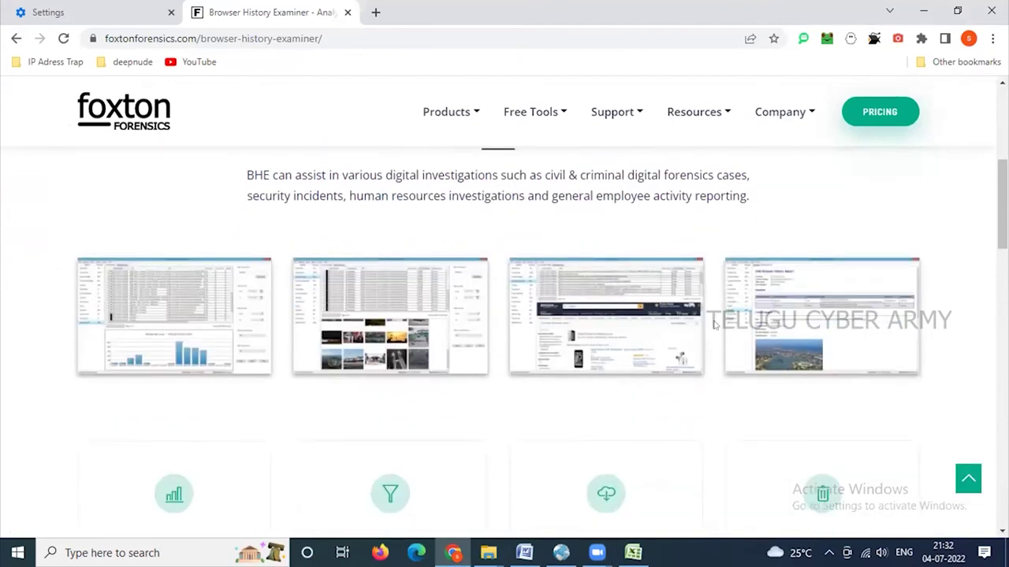
{"action": "scroll", "coordinate": [714, 323], "scroll_direction": "down", "scroll_amount": 3}
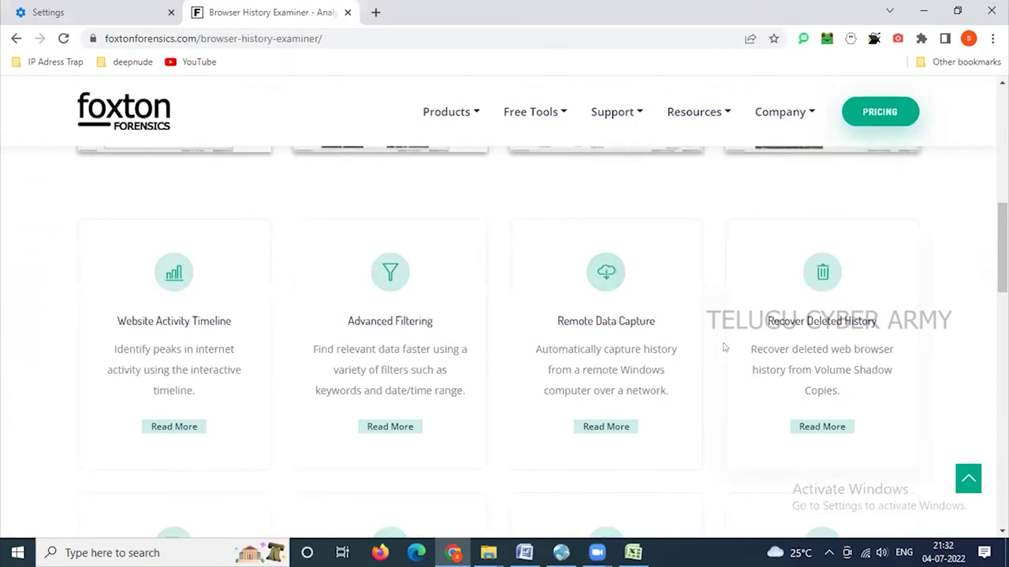
{"action": "scroll", "coordinate": [724, 346], "scroll_direction": "down", "scroll_amount": 3}
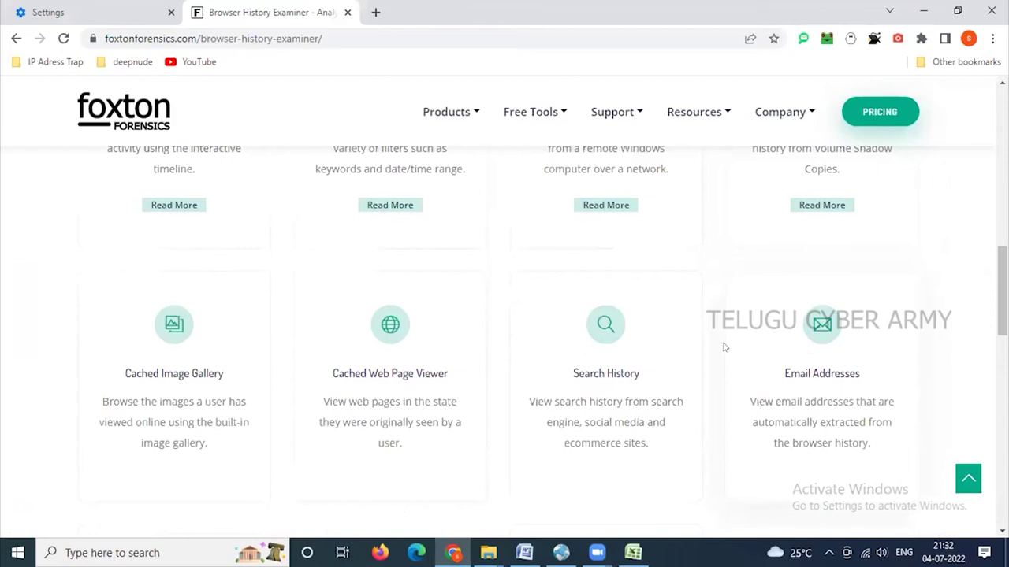
Examine the feature cards, highlighting Recover Deleted History, Search History, Email Addresses, Cached Web Page Viewer and Cached Image Gallery
{"action": "scroll", "coordinate": [583, 346], "scroll_direction": "up", "scroll_amount": 2}
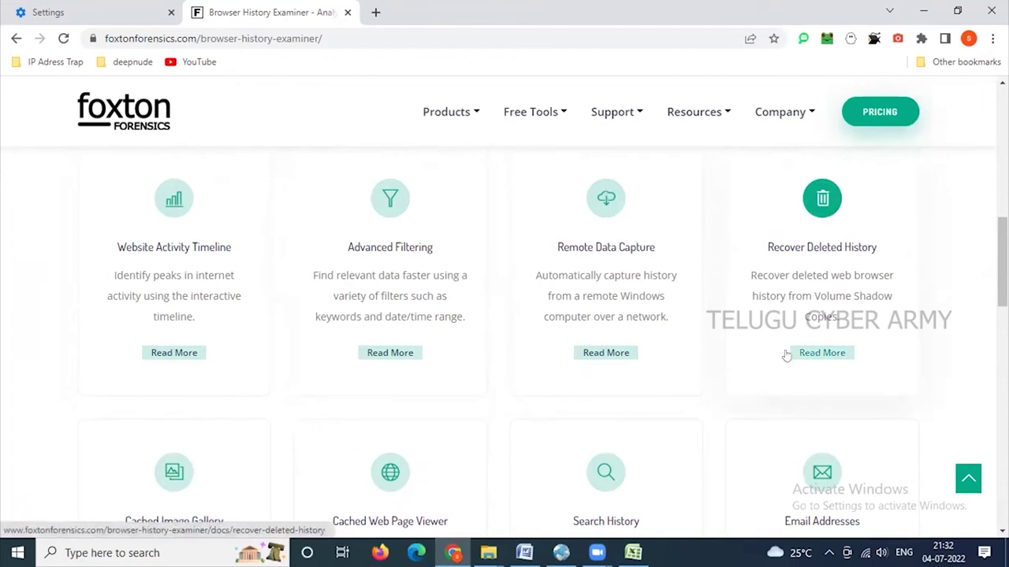
{"action": "scroll", "coordinate": [786, 356], "scroll_direction": "down", "scroll_amount": 1}
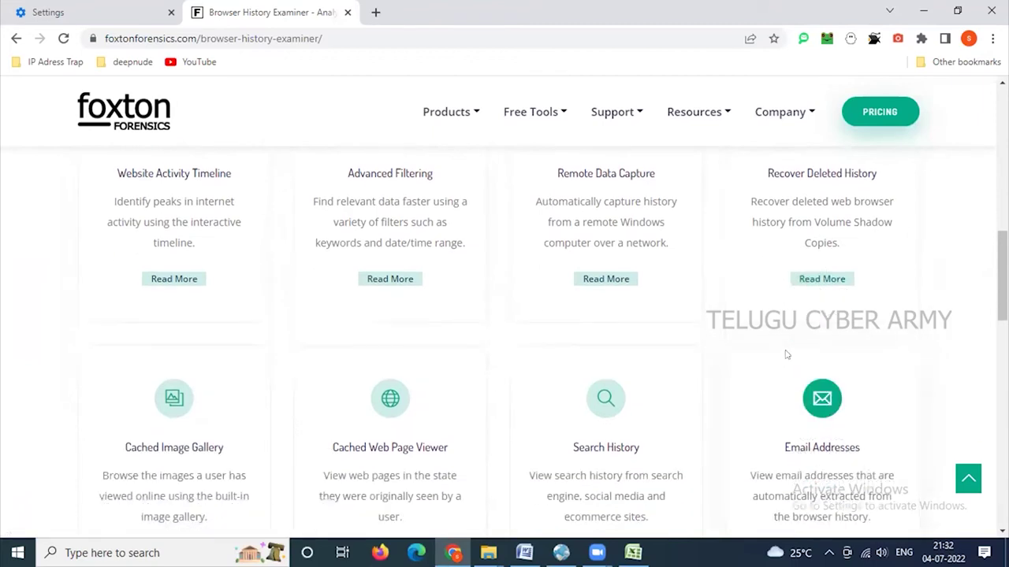
{"action": "scroll", "coordinate": [824, 291], "scroll_direction": "up", "scroll_amount": 1}
{"action": "left_click_drag", "start_coordinate": [763, 246], "coordinate": [901, 250]}
{"action": "scroll", "coordinate": [902, 249], "scroll_direction": "down", "scroll_amount": 3}
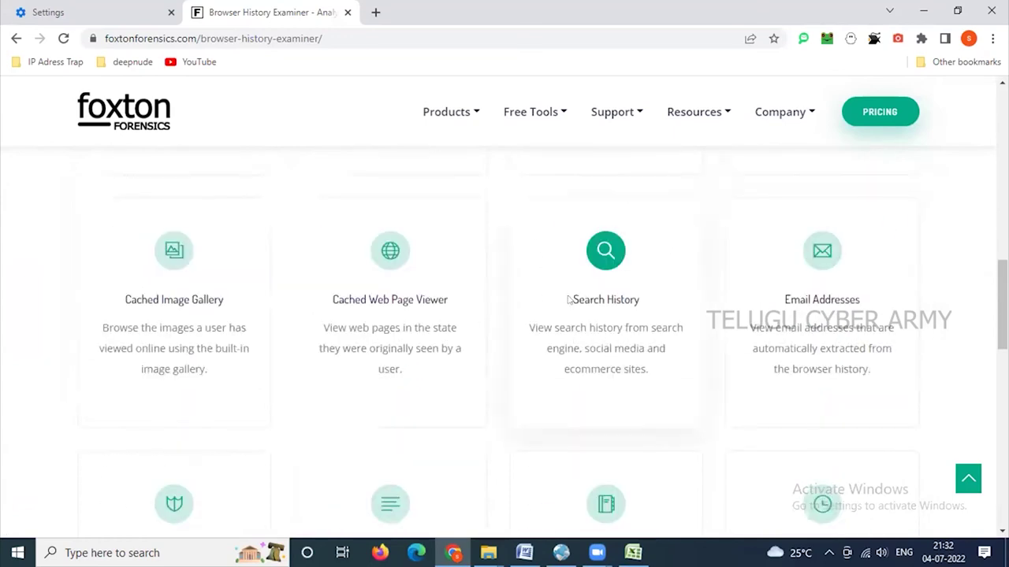
{"action": "left_click_drag", "start_coordinate": [567, 300], "coordinate": [646, 301]}
{"action": "left_click_drag", "start_coordinate": [775, 301], "coordinate": [870, 302]}
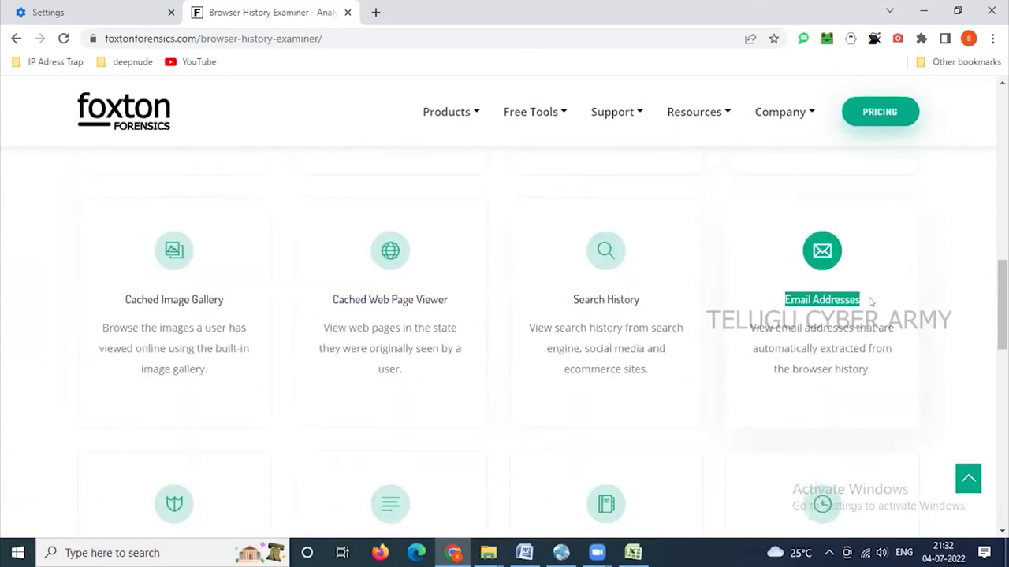
{"action": "left_click_drag", "start_coordinate": [331, 300], "coordinate": [455, 305]}
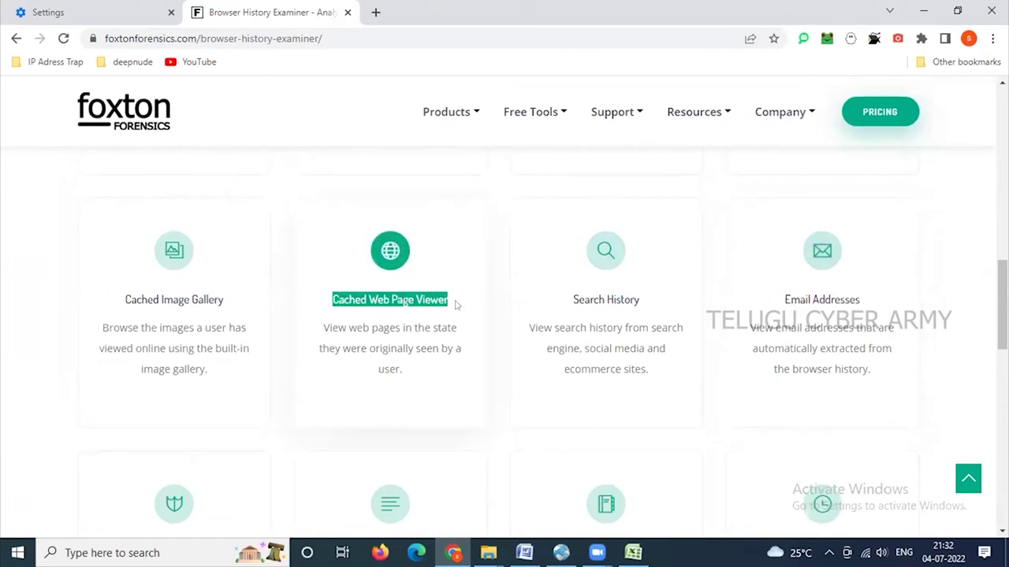
{"action": "left_click_drag", "start_coordinate": [124, 299], "coordinate": [236, 293]}
Highlight the last row of feature titles, from URL Category Filter to Time Zone and DST Configuration, and clear the selection
{"action": "scroll", "coordinate": [527, 360], "scroll_direction": "down", "scroll_amount": 4}
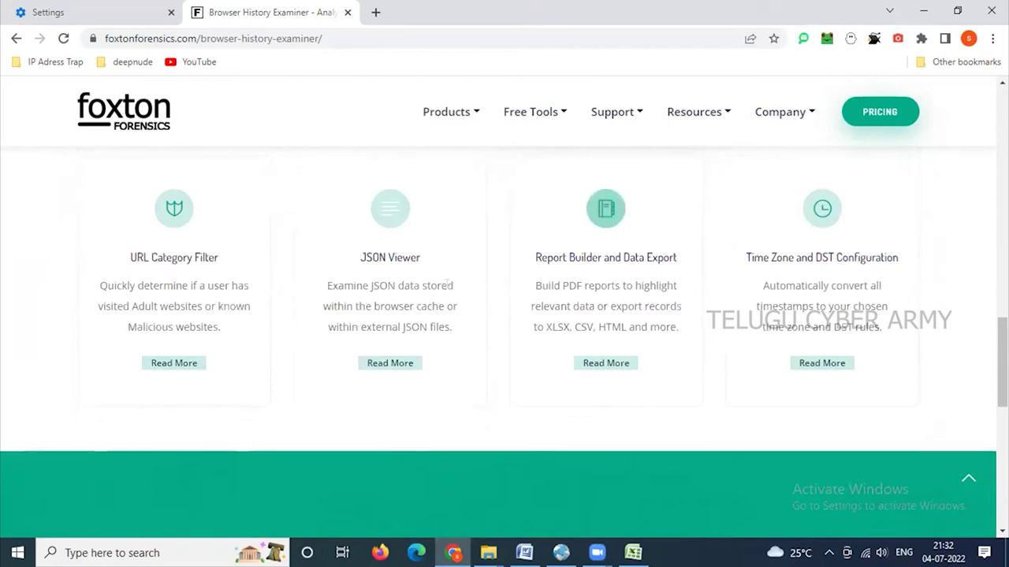
{"action": "left_click_drag", "start_coordinate": [124, 259], "coordinate": [963, 263]}
{"action": "left_click", "coordinate": [906, 343]}
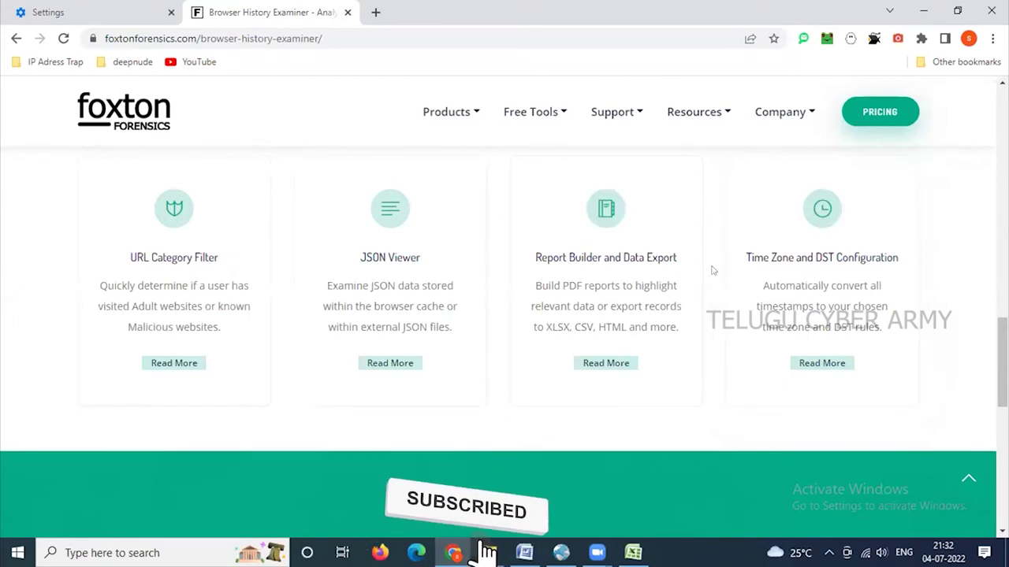
Go back to the product screenshots, view them enlarged one after another from the Website Visits image onward, and close the viewer
{"action": "scroll", "coordinate": [698, 272], "scroll_direction": "down", "scroll_amount": 5}
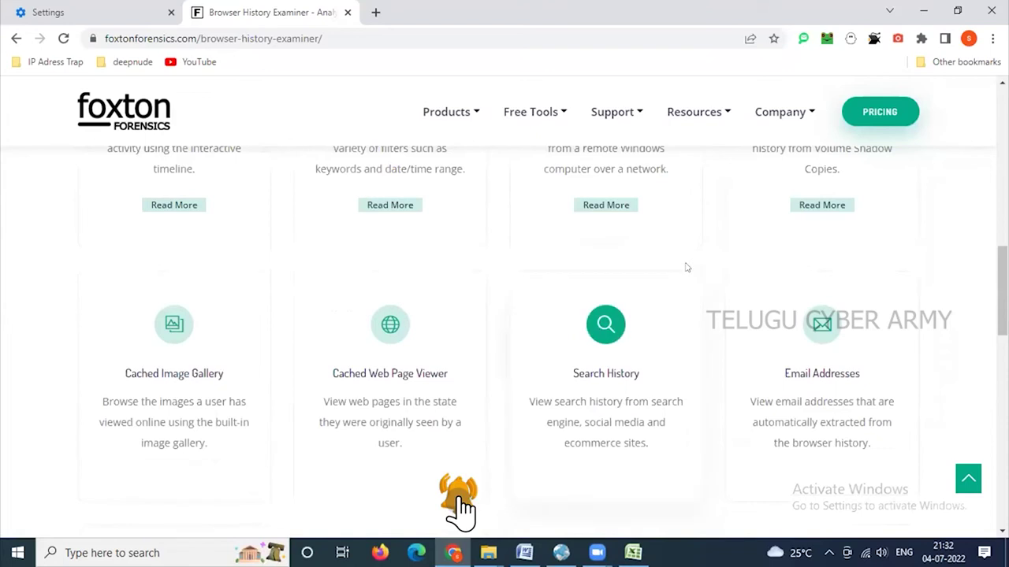
{"action": "scroll", "coordinate": [685, 268], "scroll_direction": "up", "scroll_amount": 5}
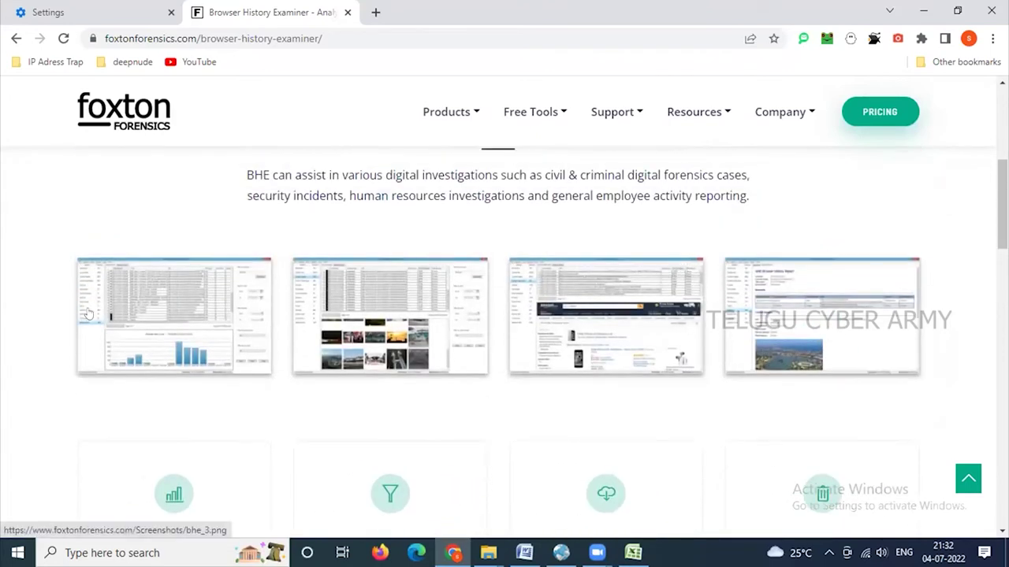
{"action": "left_click", "coordinate": [183, 307]}
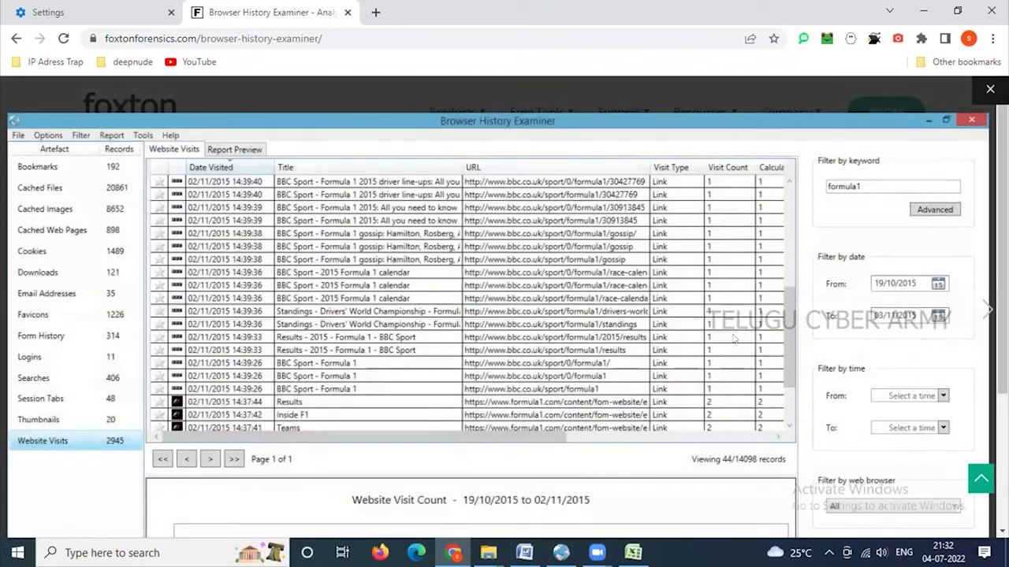
{"action": "left_click", "coordinate": [987, 313]}
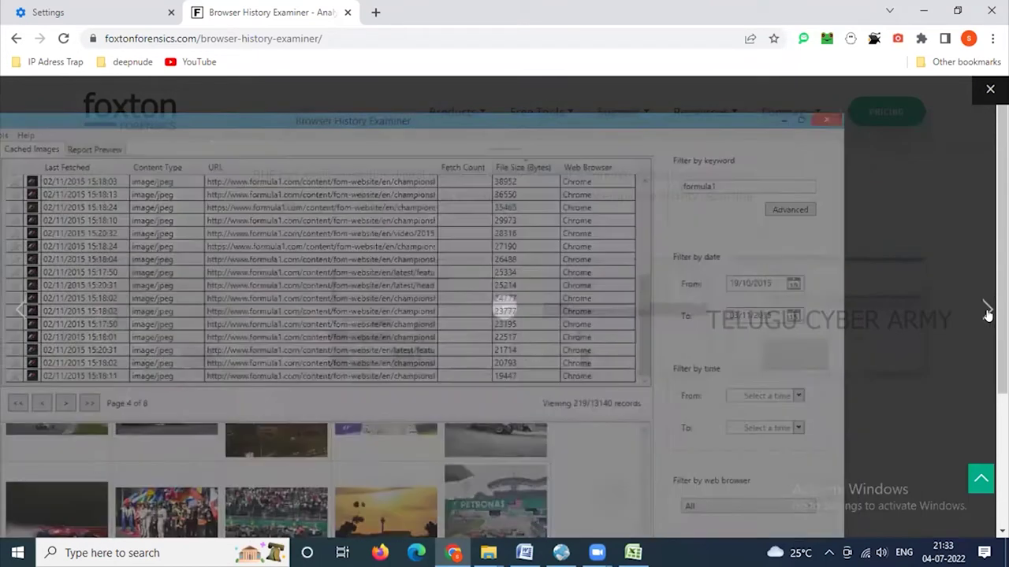
{"action": "left_click", "coordinate": [988, 312]}
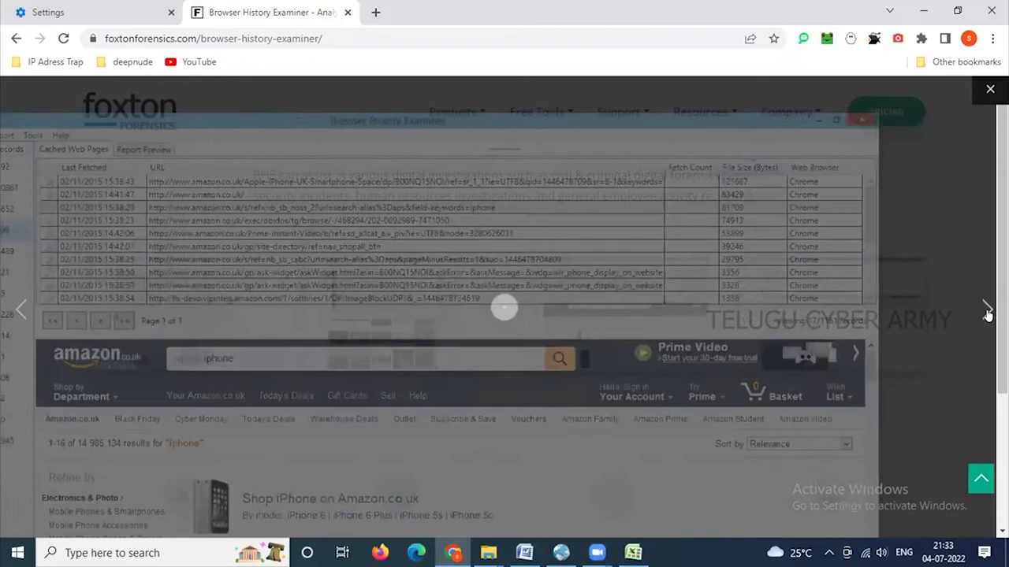
{"action": "left_click", "coordinate": [988, 312]}
{"action": "left_click", "coordinate": [989, 92]}
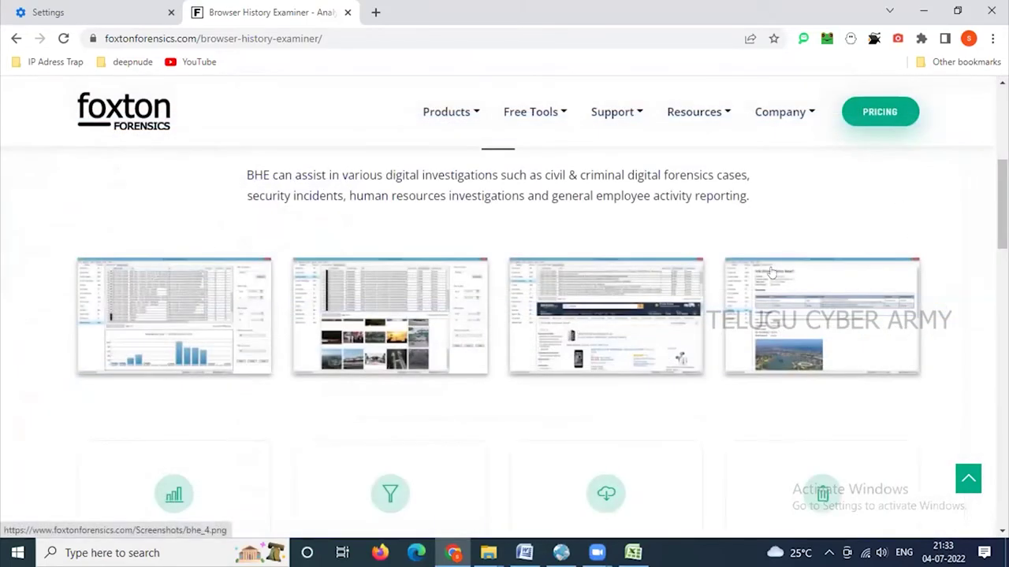
Minimise Chrome and Browser History Examiner, and open the 123 workbook from the desktop folder 0000000 in Excel
{"action": "left_click", "coordinate": [923, 11]}
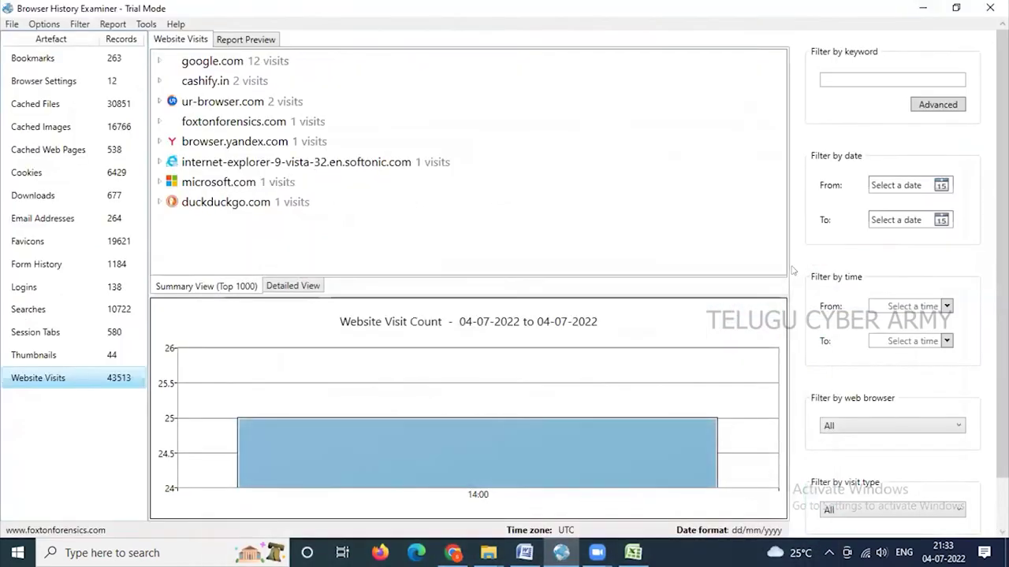
{"action": "left_click", "coordinate": [923, 8]}
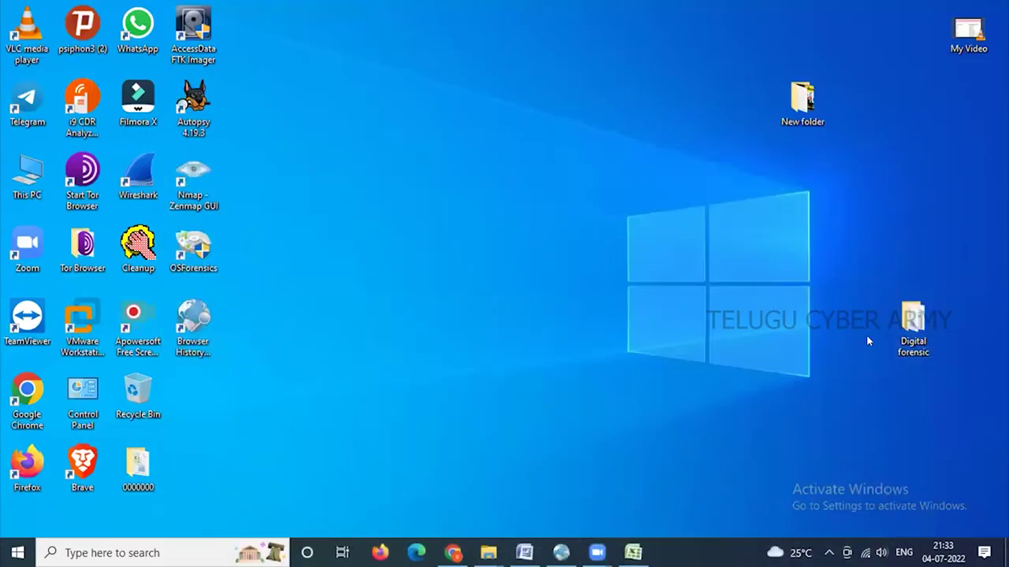
{"action": "double_click", "coordinate": [138, 468]}
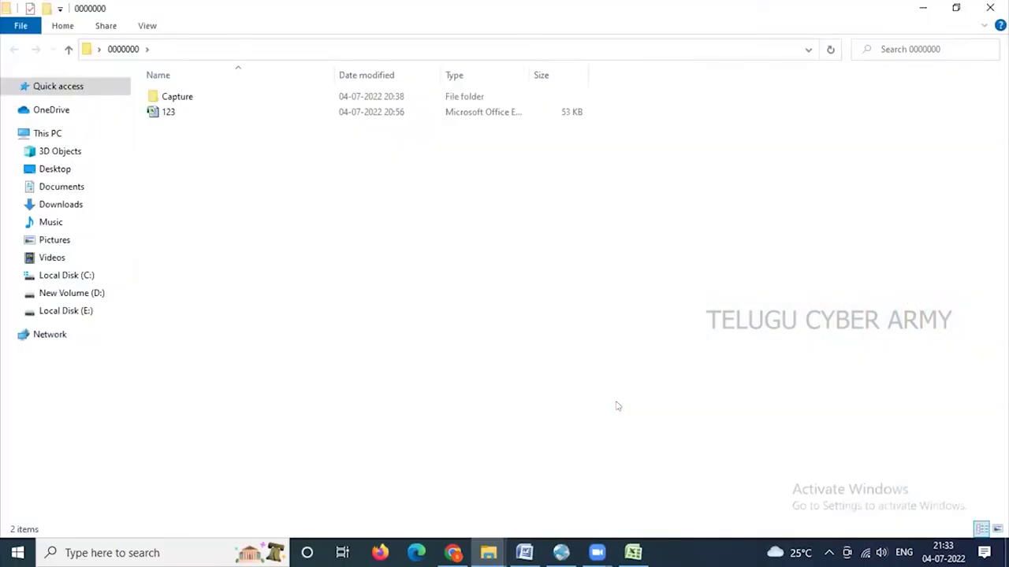
{"action": "double_click", "coordinate": [170, 112]}
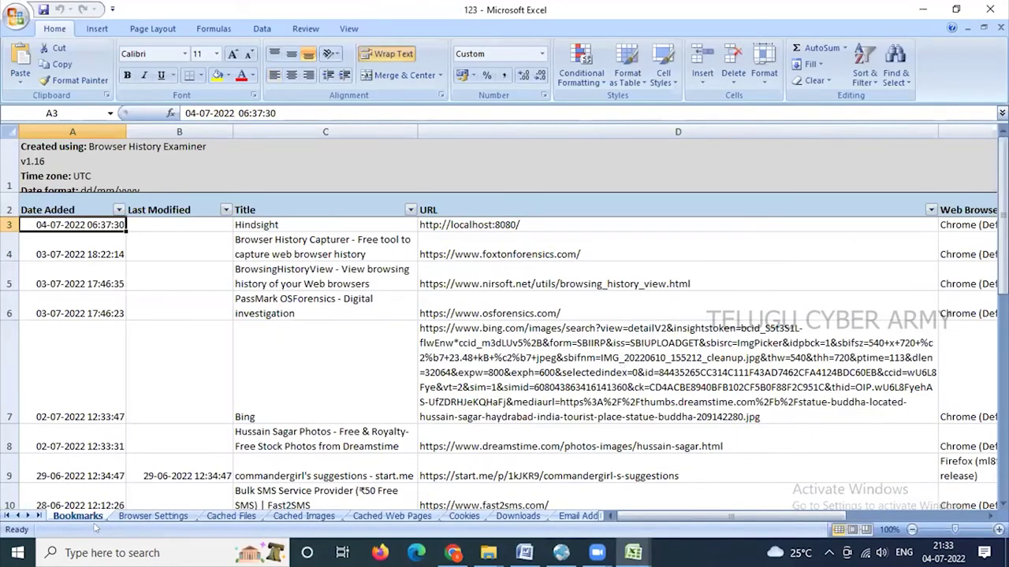
Look through the Bookmarks sheet down to its last record and select that record's Date Added cell
{"action": "scroll", "coordinate": [584, 292], "scroll_direction": "down", "scroll_amount": 7}
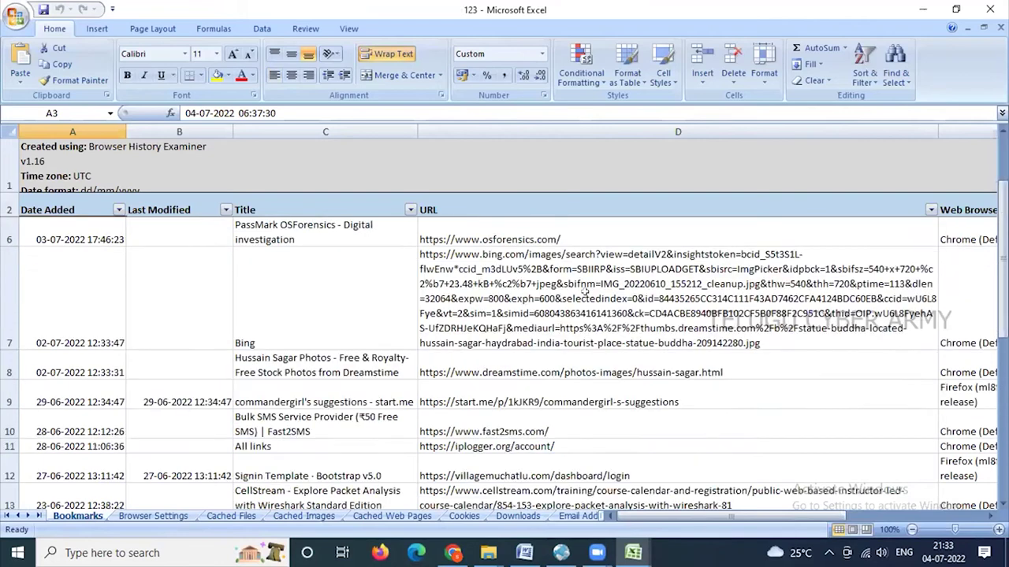
{"action": "scroll", "coordinate": [584, 291], "scroll_direction": "down", "scroll_amount": 1}
{"action": "scroll", "coordinate": [583, 292], "scroll_direction": "up", "scroll_amount": 2}
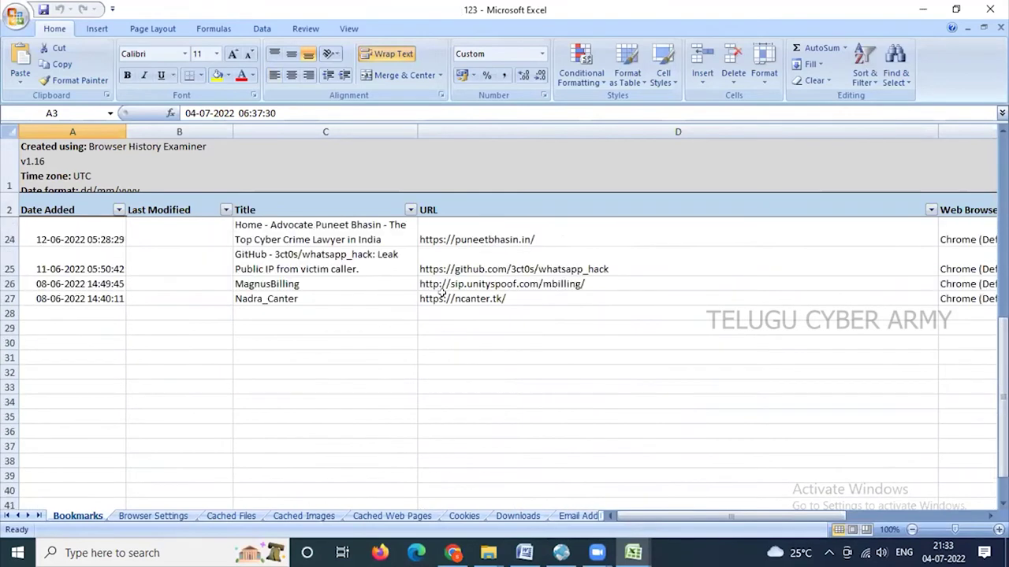
{"action": "left_click", "coordinate": [52, 386]}
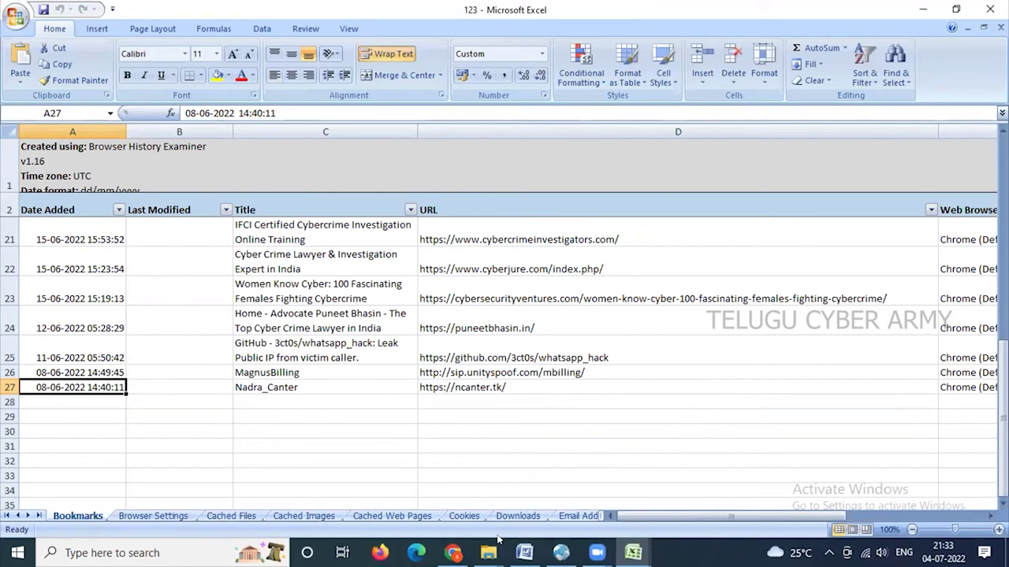
{"action": "scroll", "coordinate": [574, 288], "scroll_direction": "down", "scroll_amount": 2}
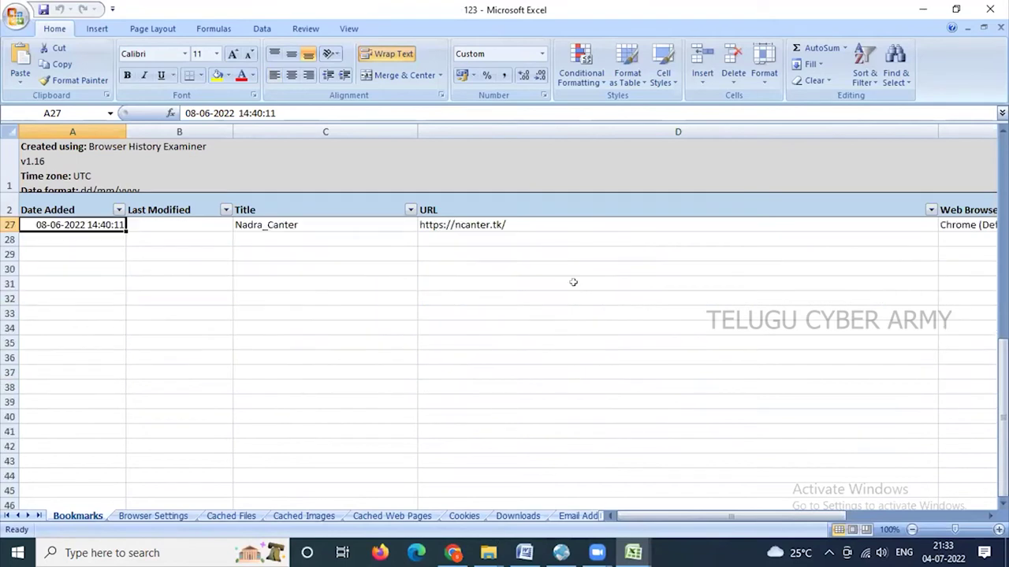
View the workbook's Browser Settings, Cached Files, Cached Web Pages, Cookies and Email Addresses sheets one after another
{"action": "left_click", "coordinate": [157, 518]}
{"action": "scroll", "coordinate": [631, 323], "scroll_direction": "down", "scroll_amount": 1}
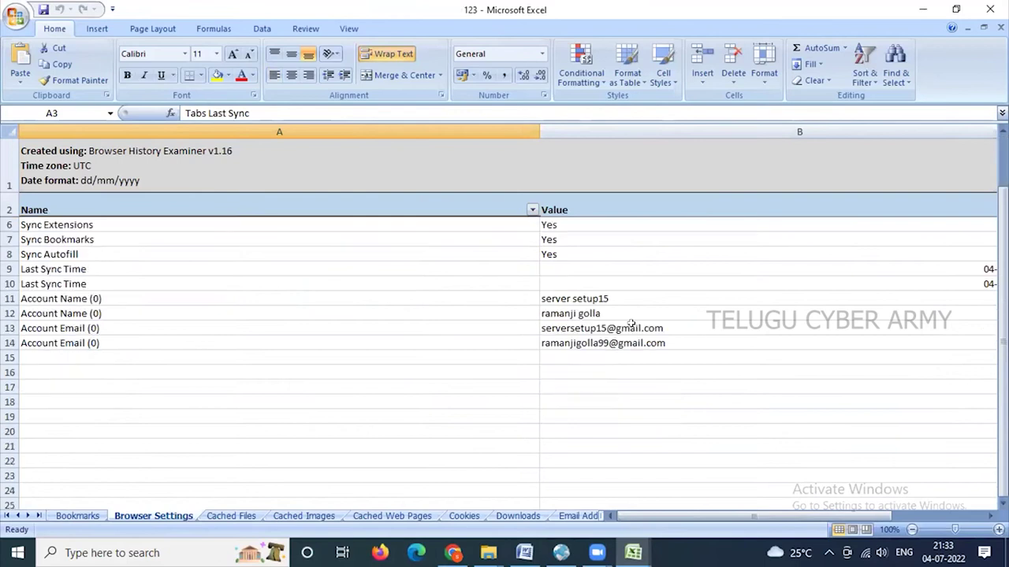
{"action": "scroll", "coordinate": [630, 323], "scroll_direction": "down", "scroll_amount": 1}
{"action": "key", "text": "ctrl+Page_Down"}
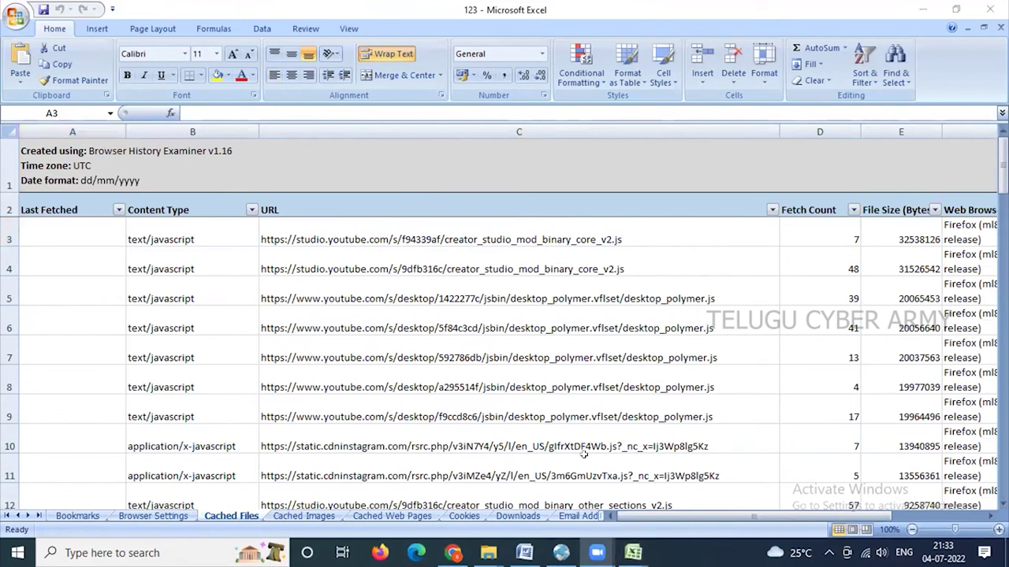
{"action": "left_click", "coordinate": [408, 516]}
{"action": "left_click", "coordinate": [465, 516]}
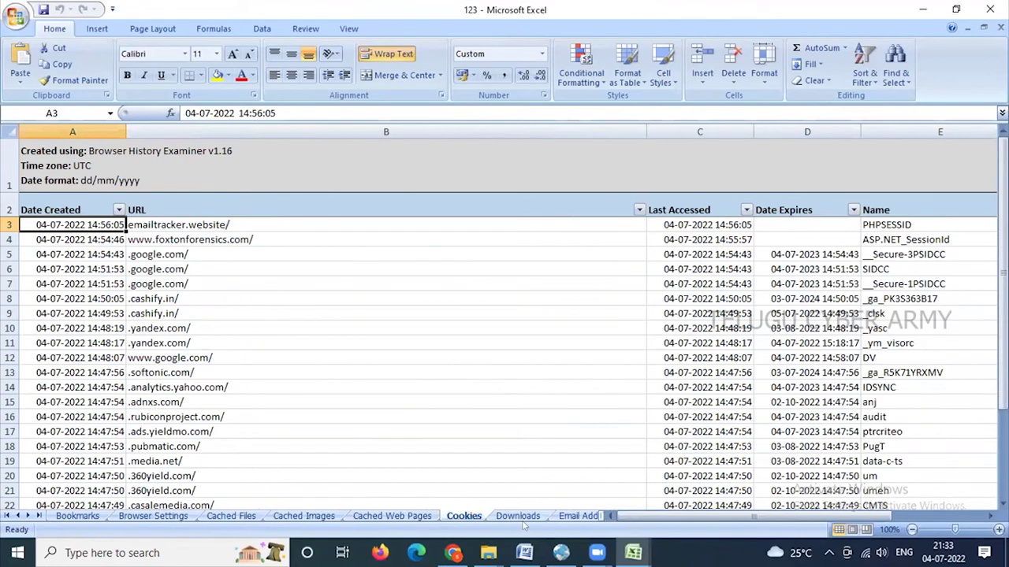
{"action": "left_click", "coordinate": [565, 517]}
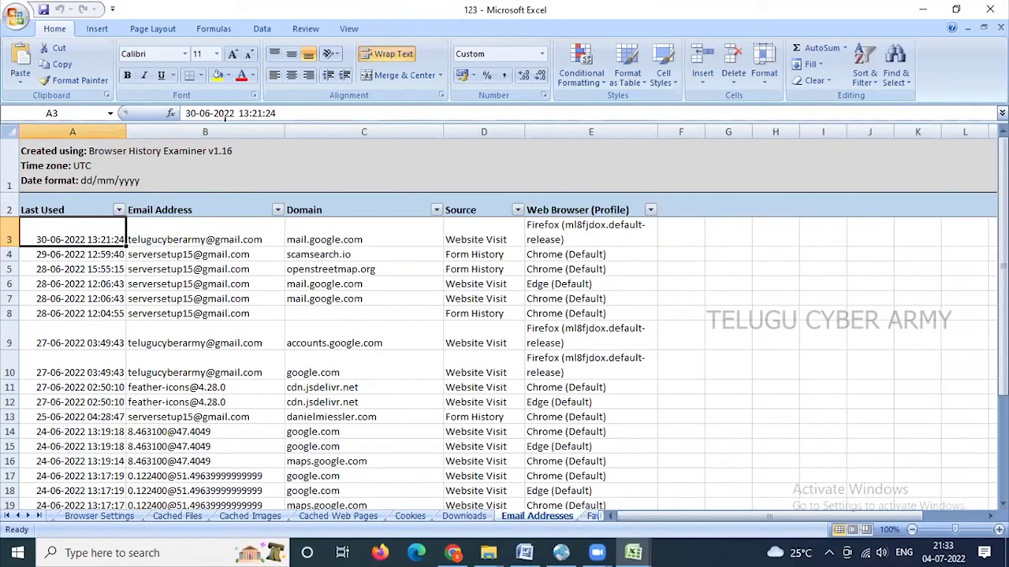
Minimise Excel and the 0000000 folder, switch to Chrome, and view the Browser History Examiner pricing page down to its footer
{"action": "left_click", "coordinate": [923, 10]}
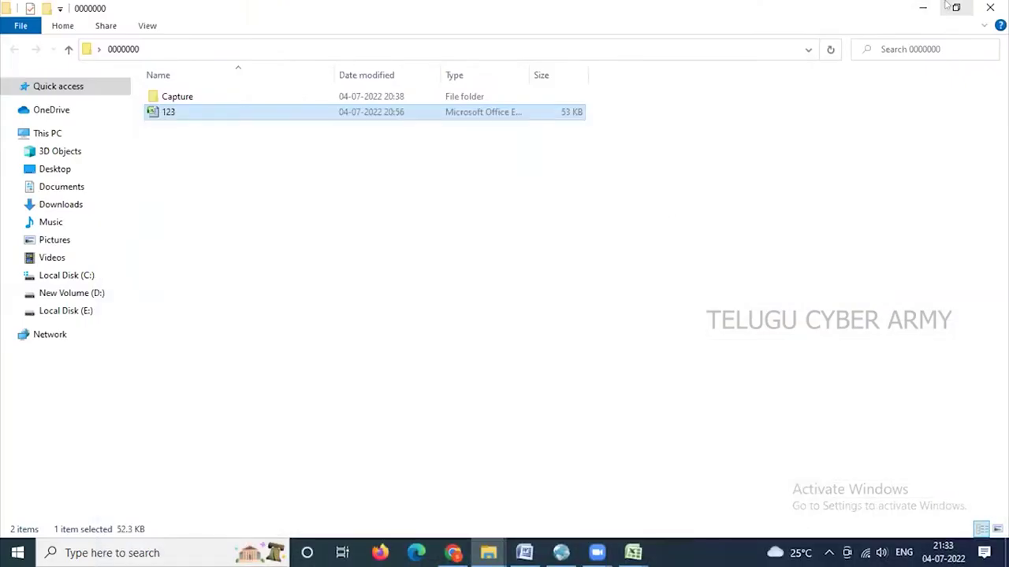
{"action": "left_click", "coordinate": [489, 553]}
{"action": "mouse_move", "coordinate": [524, 553]}
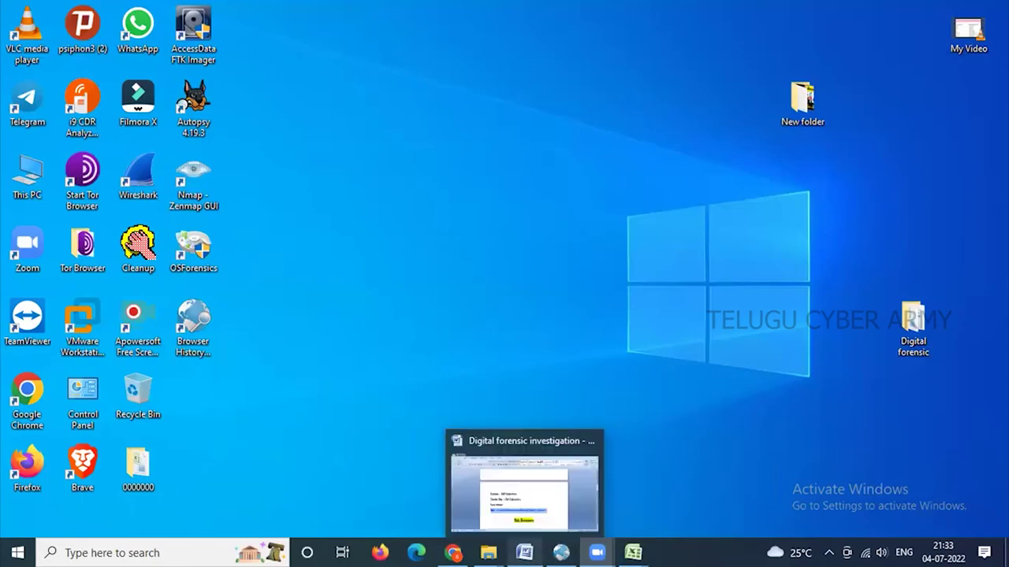
{"action": "left_click", "coordinate": [452, 552]}
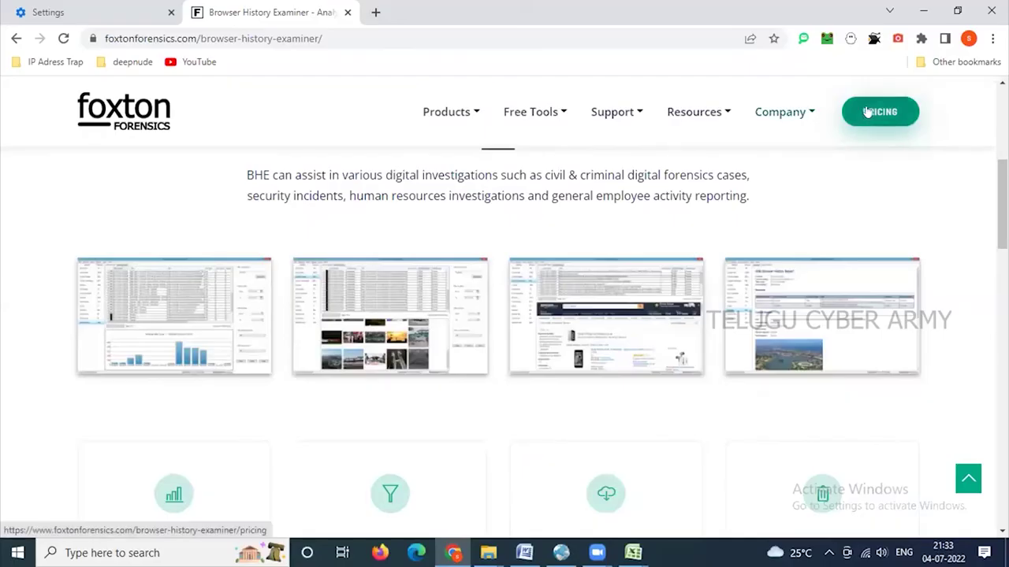
{"action": "left_click", "coordinate": [873, 112]}
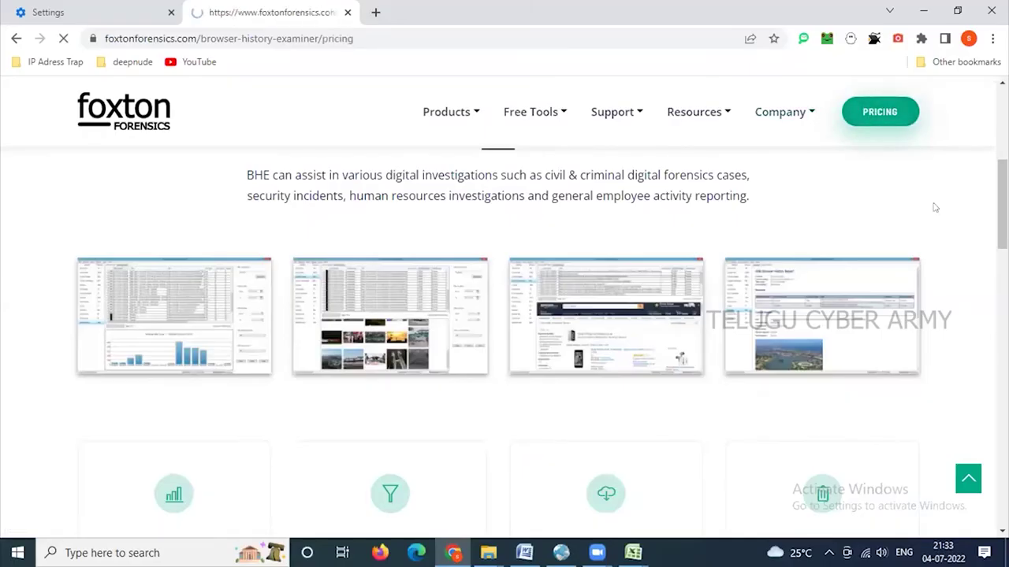
{"action": "scroll", "coordinate": [711, 376], "scroll_direction": "down", "scroll_amount": 3}
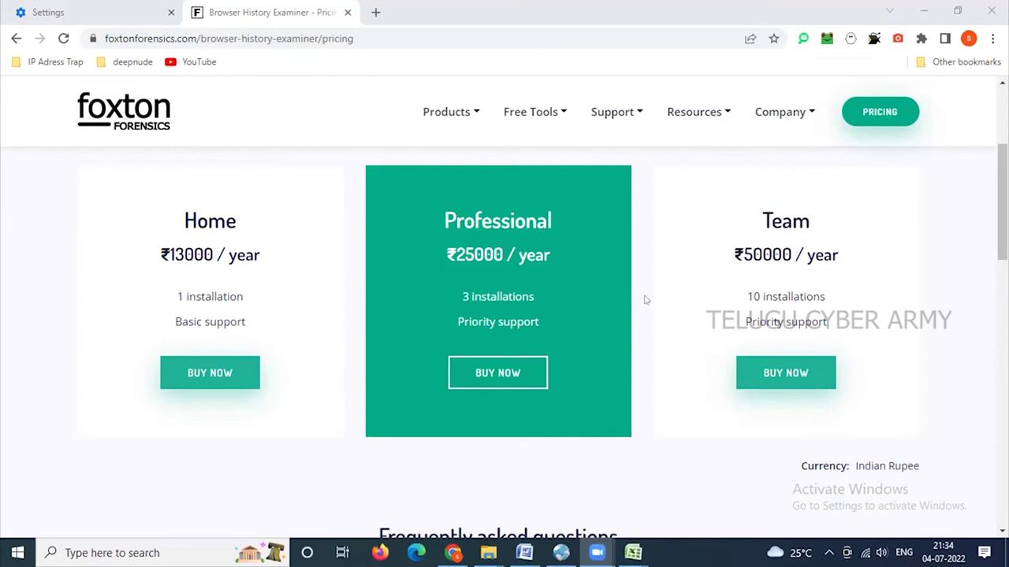
{"action": "scroll", "coordinate": [669, 434], "scroll_direction": "down", "scroll_amount": 10}
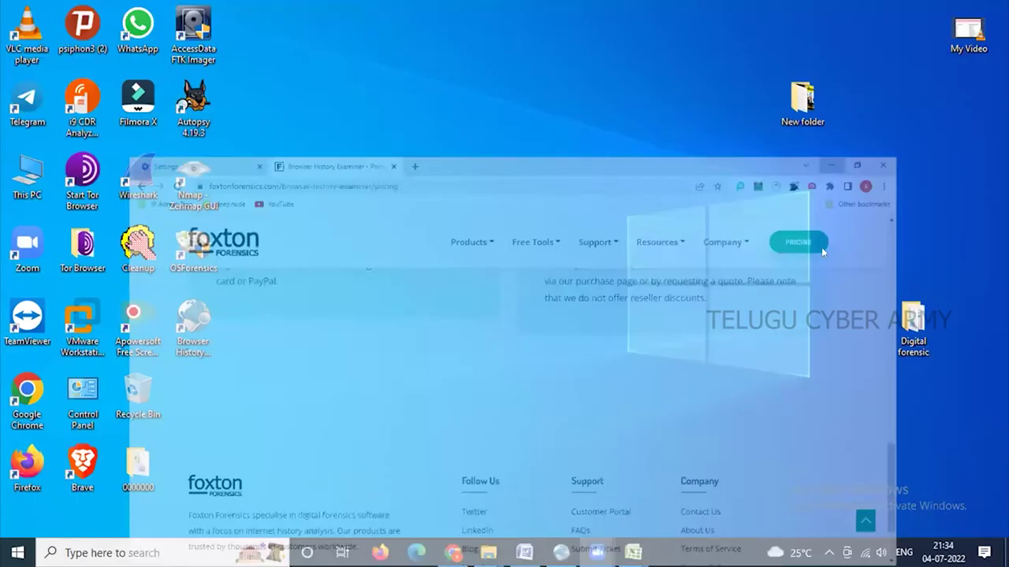
Minimise Chrome, open the desktop folder Digital forensic, and look inside BrowserHistoryExaminer_v1.16.9 before returning to the parent folder
{"action": "left_click", "coordinate": [922, 11]}
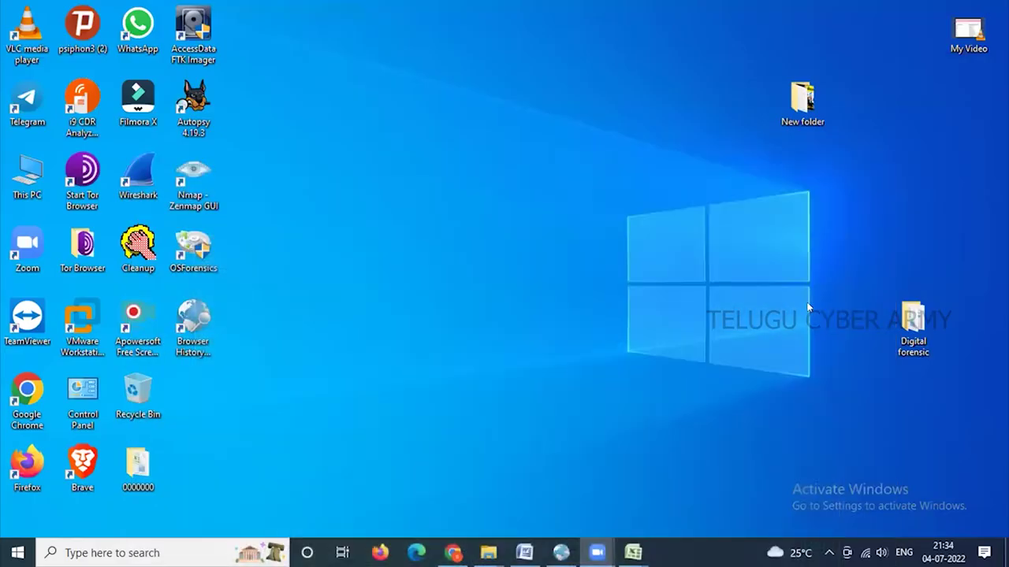
{"action": "double_click", "coordinate": [912, 327]}
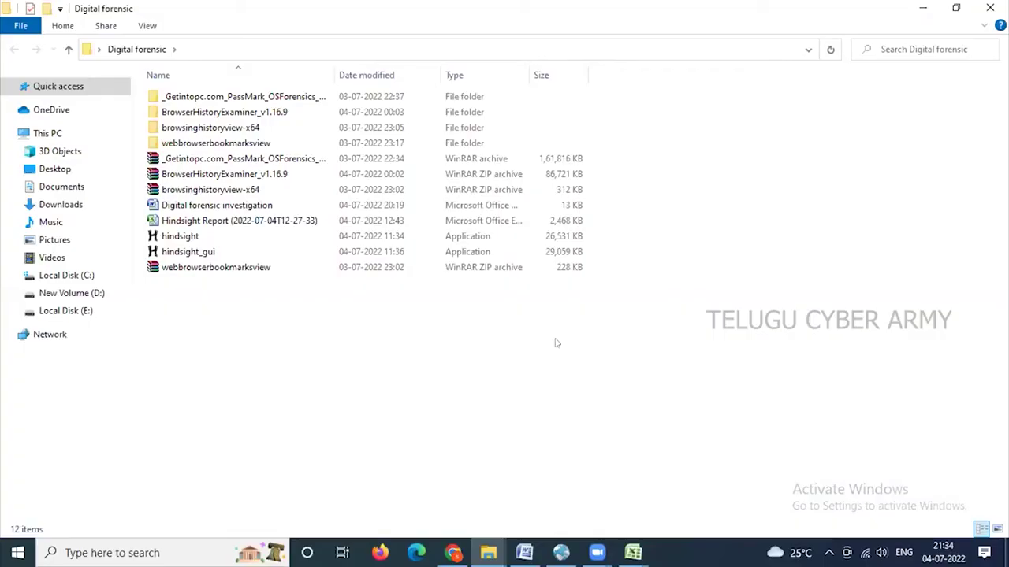
{"action": "double_click", "coordinate": [181, 113]}
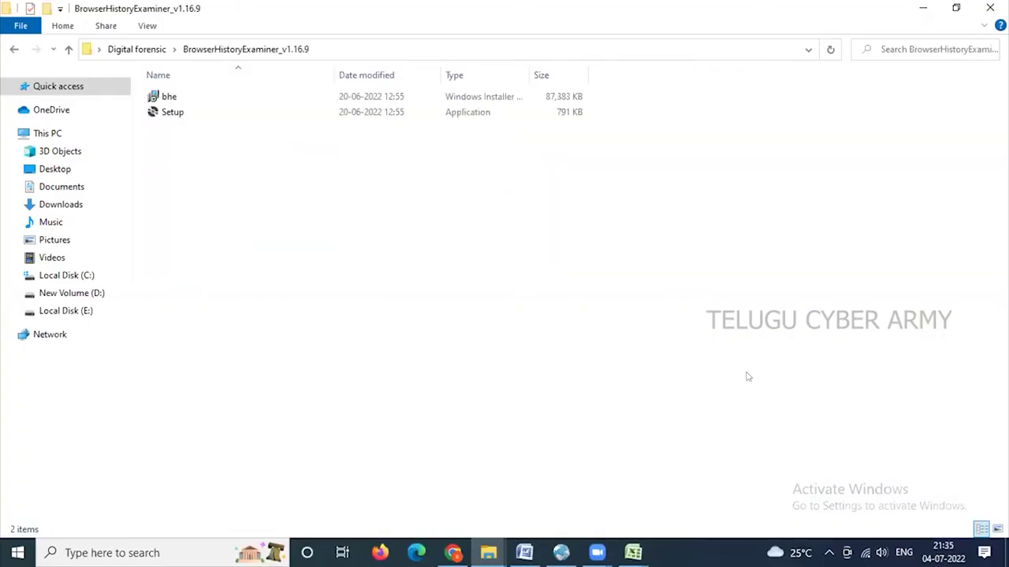
{"action": "left_click", "coordinate": [15, 51]}
Run the BrowsingHistoryView application from browsinghistoryview-x64 and load the last 10 days of history for all listed browsers and all users
{"action": "double_click", "coordinate": [210, 131]}
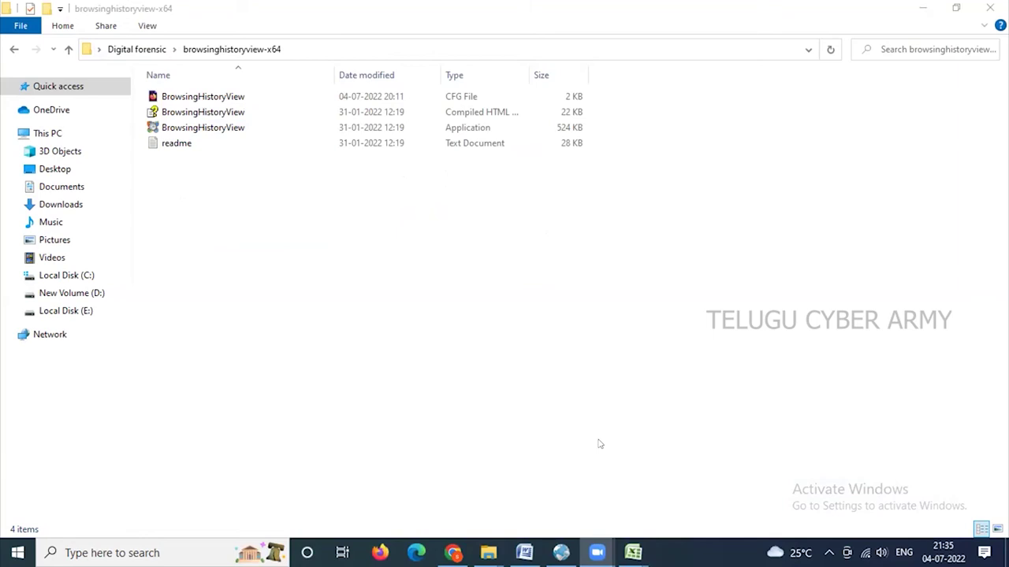
{"action": "left_click", "coordinate": [210, 128]}
{"action": "double_click", "coordinate": [210, 129]}
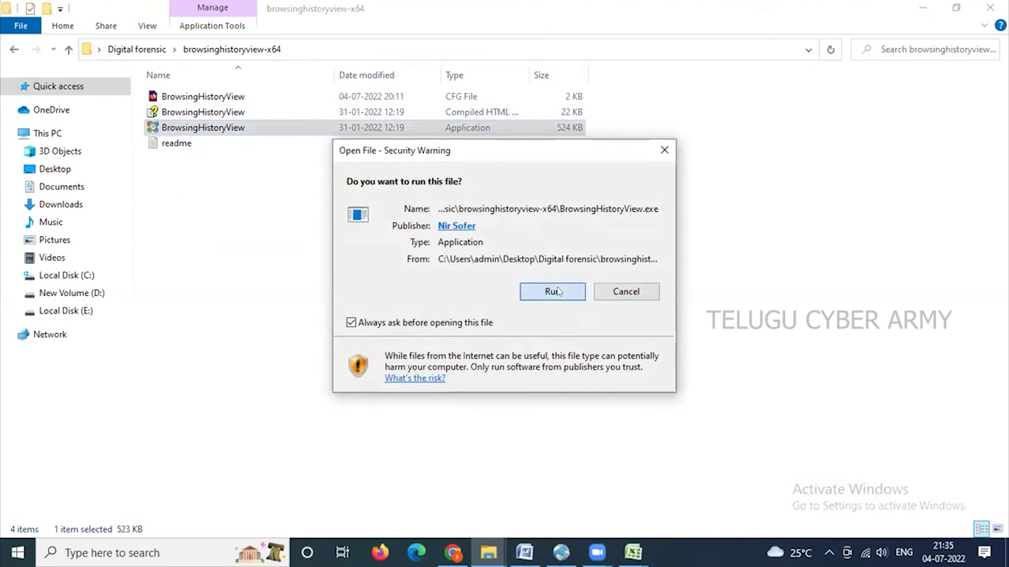
{"action": "left_click", "coordinate": [551, 292]}
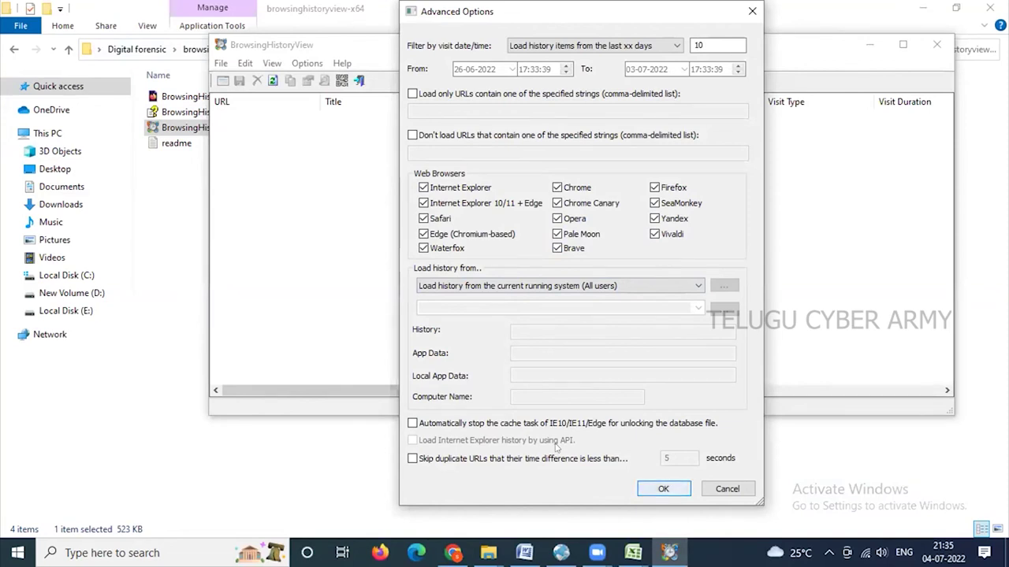
{"action": "left_click", "coordinate": [664, 489]}
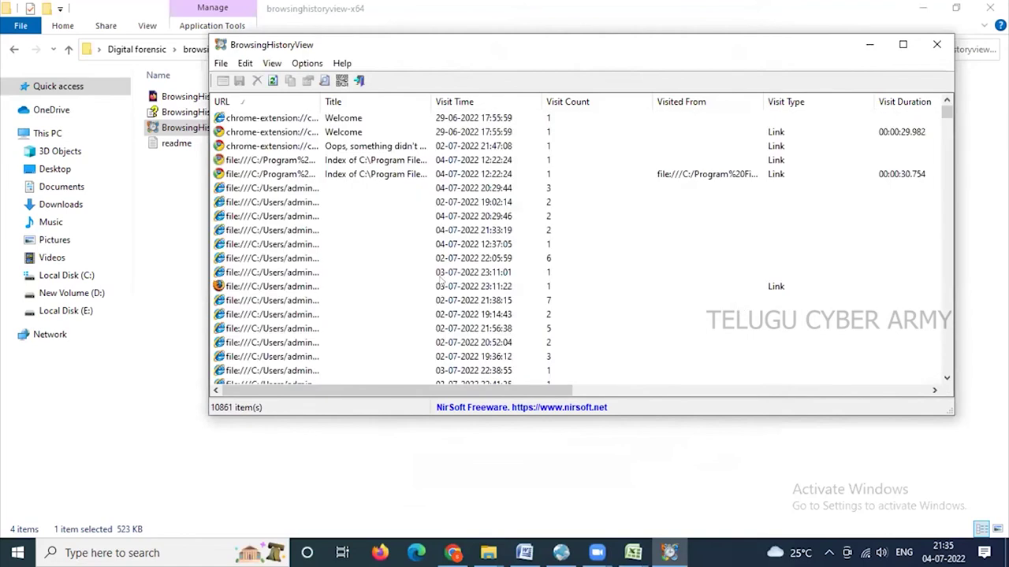
Maximise the BrowsingHistoryView window and look through the loaded history records
{"action": "scroll", "coordinate": [463, 223], "scroll_direction": "down", "scroll_amount": 2}
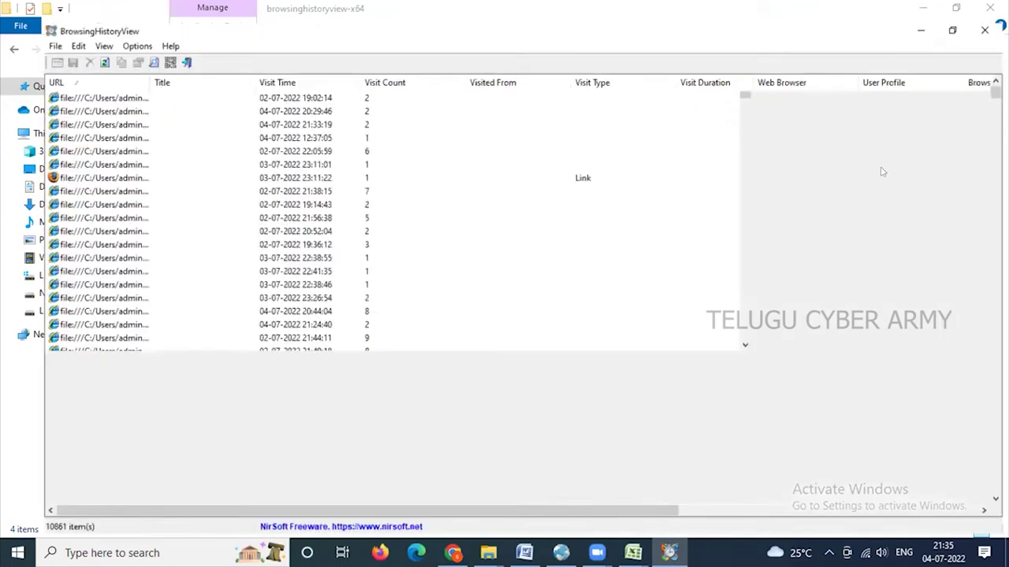
{"action": "left_click", "coordinate": [903, 44]}
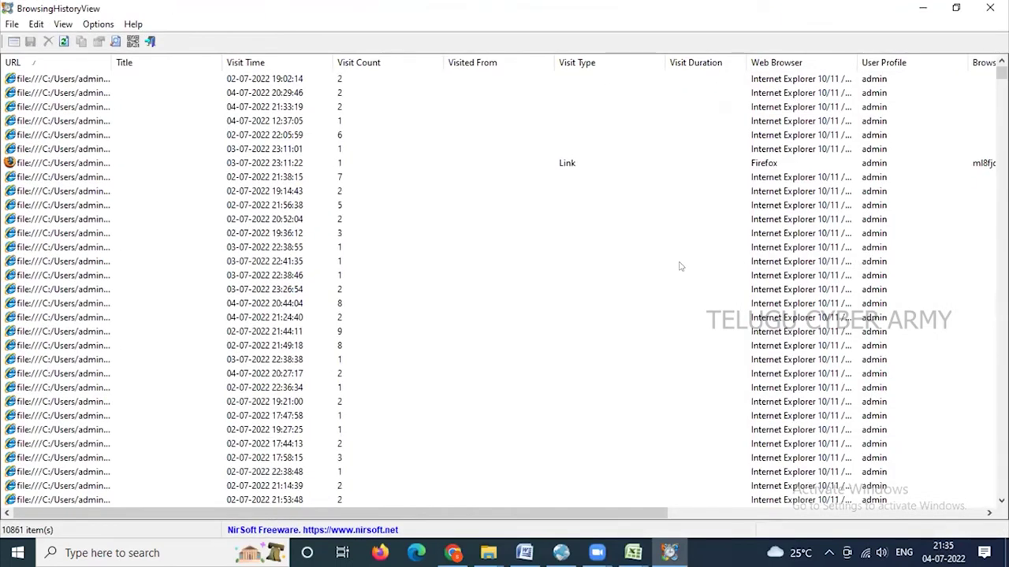
{"action": "scroll", "coordinate": [680, 267], "scroll_direction": "down", "scroll_amount": 4}
{"action": "scroll", "coordinate": [782, 253], "scroll_direction": "down", "scroll_amount": 20}
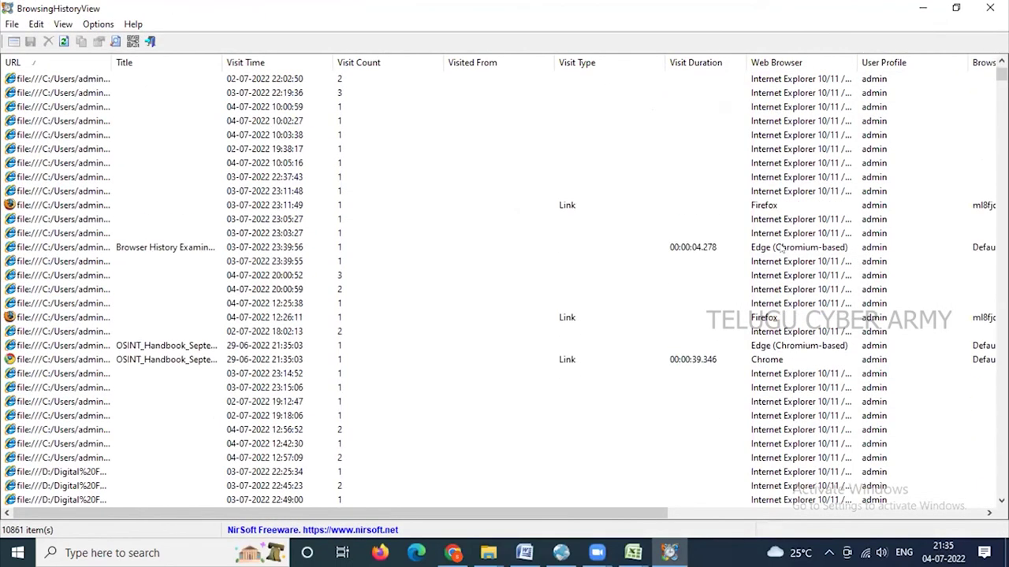
{"action": "scroll", "coordinate": [782, 253], "scroll_direction": "down", "scroll_amount": 20}
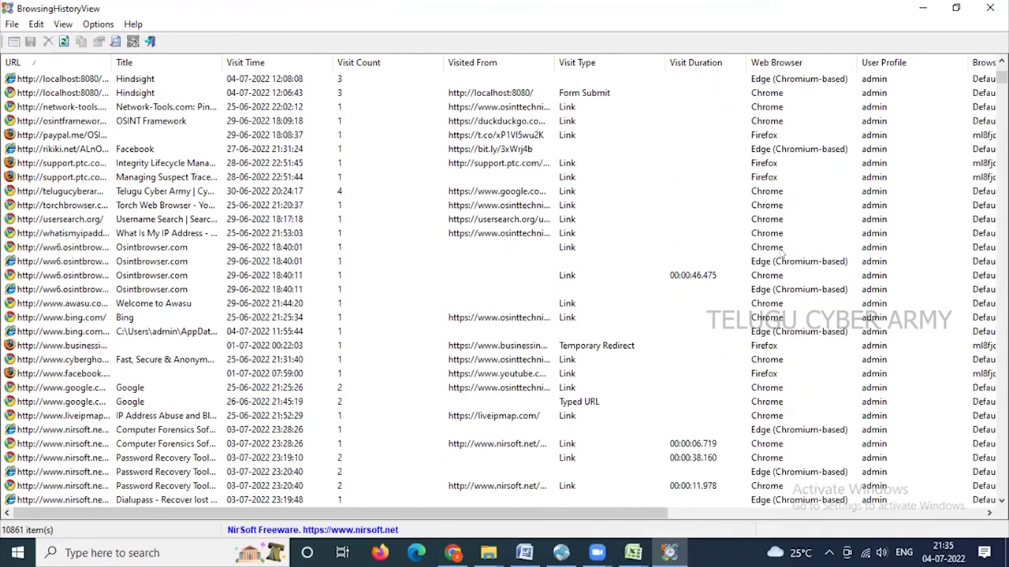
{"action": "scroll", "coordinate": [782, 253], "scroll_direction": "down", "scroll_amount": 20}
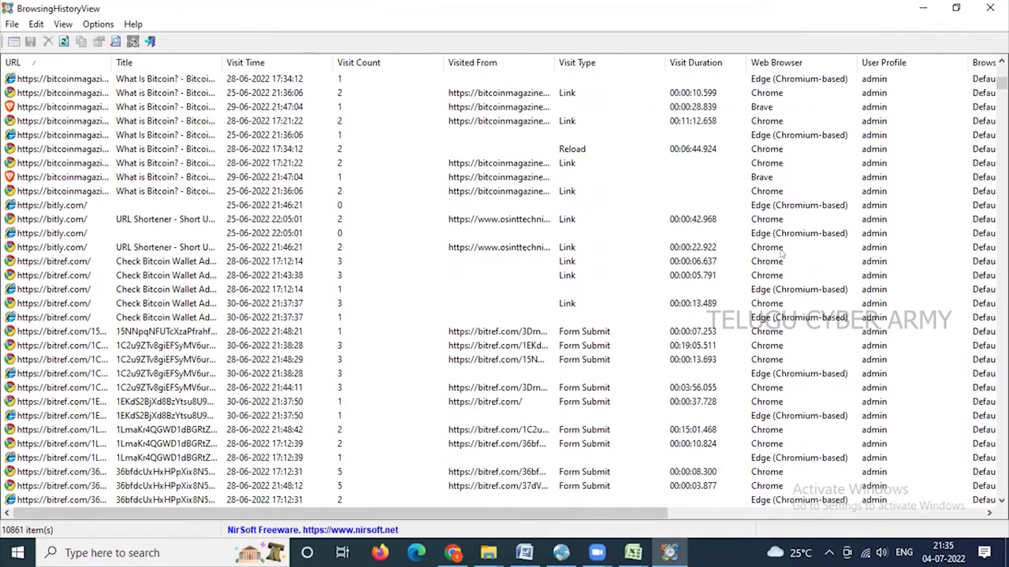
Return to the first history record and step down the list record by record to the bitref.com entries
{"action": "key", "text": "Home"}
{"action": "key", "text": "Down"}
{"action": "key", "text": "Down"}
{"action": "key", "text": "Down"}
{"action": "key", "text": "Down"}
{"action": "key", "text": "Down"}
{"action": "key", "text": "Down"}
{"action": "key", "text": "Down"}
{"action": "key", "text": "Down"}
{"action": "key", "text": "Down"}
{"action": "key", "text": "Down"}
{"action": "key", "text": "Down"}
{"action": "key", "text": "Down"}
{"action": "key", "text": "Down"}
{"action": "key", "text": "Down"}
{"action": "key", "text": "Down"}
{"action": "key", "text": "Down"}
{"action": "key", "text": "Down"}
{"action": "key", "text": "Down"}
{"action": "key", "text": "Down"}
{"action": "key", "text": "Down"}
{"action": "key", "text": "Down"}
{"action": "key", "text": "Down"}
{"action": "key", "text": "Down"}
{"action": "key", "text": "Down"}
{"action": "key", "text": "Down"}
{"action": "key", "text": "Down"}
{"action": "key", "text": "Down"}
{"action": "key", "text": "Down"}
{"action": "key", "text": "Down"}
{"action": "key", "text": "Down"}
{"action": "key", "text": "Down"}
{"action": "key", "text": "Down"}
{"action": "key", "text": "Down"}
{"action": "key", "text": "Down"}
{"action": "key", "text": "Down"}
{"action": "key", "text": "Down"}
{"action": "key", "text": "Down"}
{"action": "key", "text": "Down"}
{"action": "key", "text": "Down"}
{"action": "key", "text": "Down"}
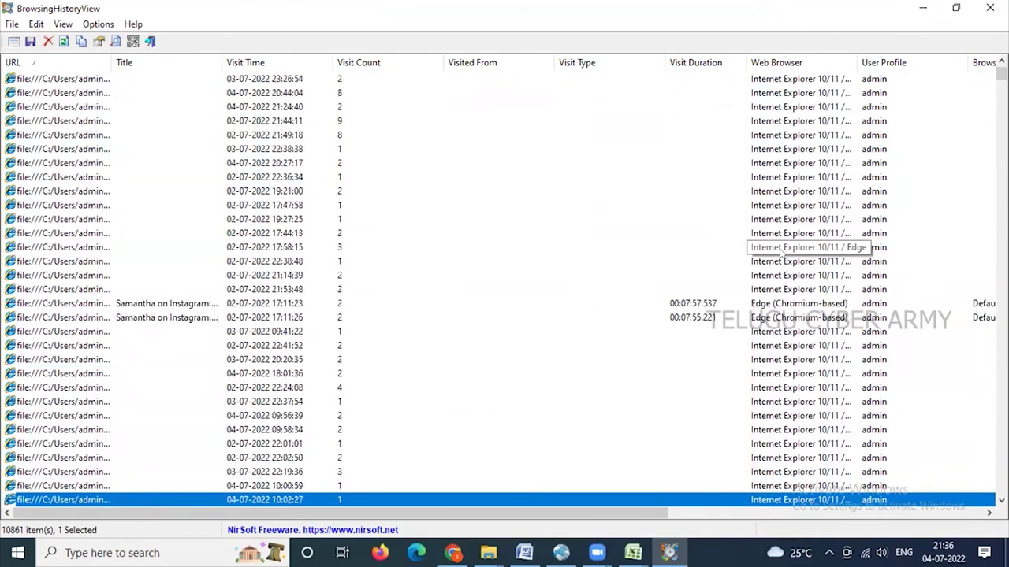
{"action": "key", "text": "Down"}
{"action": "key", "text": "Down"}
{"action": "key", "text": "Down"}
{"action": "key", "text": "Down"}
{"action": "key", "text": "Down"}
{"action": "key", "text": "Down"}
{"action": "key", "text": "Down"}
{"action": "key", "text": "Down"}
{"action": "key", "text": "Down"}
{"action": "key", "text": "Down"}
{"action": "key", "text": "Down"}
{"action": "key", "text": "Down"}
{"action": "key", "text": "Down"}
{"action": "key", "text": "Down"}
{"action": "key", "text": "Down"}
{"action": "key", "text": "Down"}
{"action": "key", "text": "Down"}
{"action": "key", "text": "Down"}
{"action": "key", "text": "Down"}
{"action": "key", "text": "Down"}
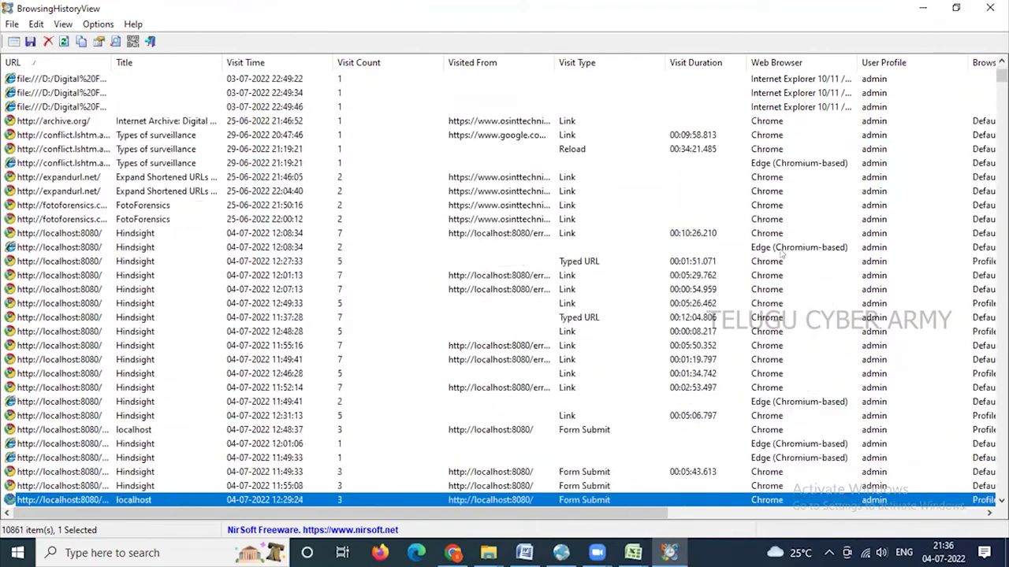
{"action": "key", "text": "Down"}
{"action": "key", "text": "Down"}
{"action": "key", "text": "Down"}
{"action": "key", "text": "Down"}
{"action": "key", "text": "Down"}
{"action": "key", "text": "Down"}
{"action": "key", "text": "Down"}
{"action": "key", "text": "Down"}
{"action": "key", "text": "Down"}
{"action": "key", "text": "Down"}
{"action": "key", "text": "Down"}
{"action": "key", "text": "Down"}
{"action": "key", "text": "Down"}
{"action": "key", "text": "Down"}
{"action": "key", "text": "Down"}
{"action": "key", "text": "Down"}
{"action": "key", "text": "Down"}
{"action": "key", "text": "Down"}
{"action": "key", "text": "Down"}
{"action": "key", "text": "Down"}
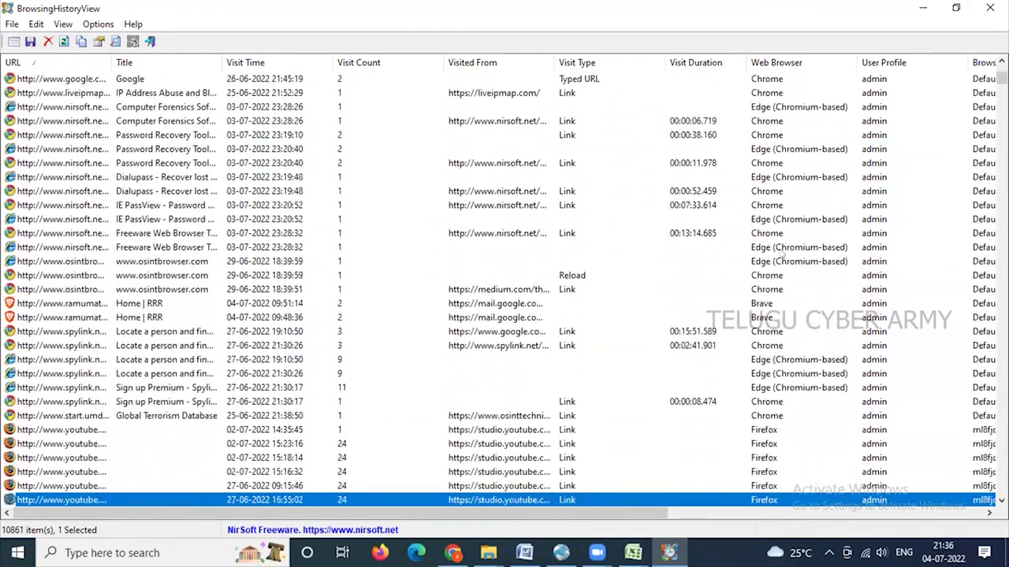
{"action": "key", "text": "Down"}
{"action": "key", "text": "Down"}
{"action": "key", "text": "Down"}
{"action": "key", "text": "Down"}
{"action": "key", "text": "Down"}
{"action": "key", "text": "Down"}
{"action": "key", "text": "Down"}
{"action": "key", "text": "Down"}
{"action": "key", "text": "Down"}
{"action": "key", "text": "Down"}
{"action": "key", "text": "Down"}
{"action": "key", "text": "Down"}
{"action": "key", "text": "Down"}
{"action": "key", "text": "Down"}
{"action": "key", "text": "Down"}
{"action": "key", "text": "Down"}
{"action": "key", "text": "Down"}
{"action": "key", "text": "Down"}
{"action": "key", "text": "Down"}
{"action": "key", "text": "Down"}
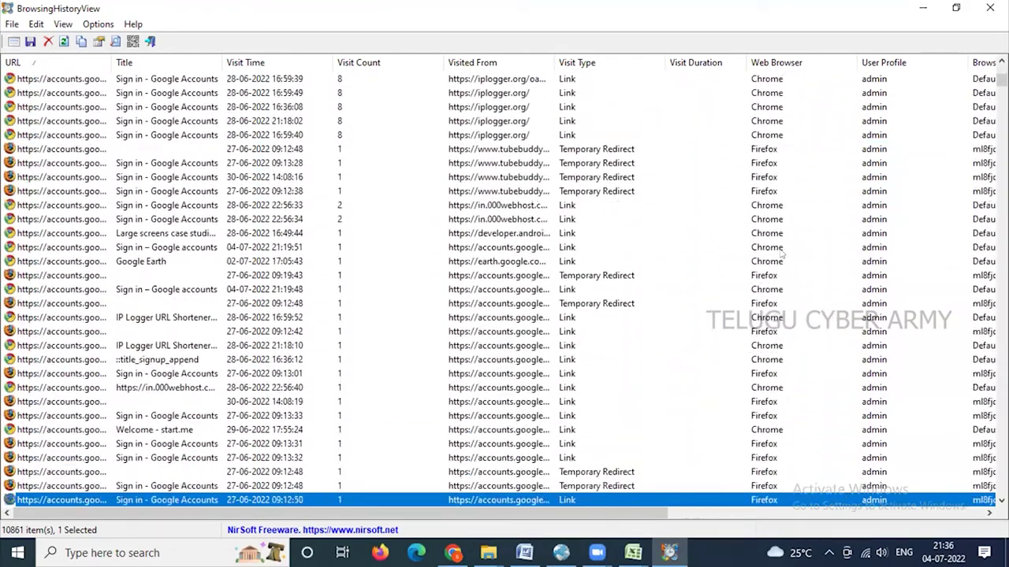
{"action": "key", "text": "Down"}
{"action": "key", "text": "Down"}
{"action": "key", "text": "Down"}
{"action": "key", "text": "Down"}
{"action": "key", "text": "Down"}
{"action": "key", "text": "Down"}
{"action": "key", "text": "Down"}
{"action": "key", "text": "Down"}
{"action": "key", "text": "Down"}
{"action": "key", "text": "Down"}
{"action": "key", "text": "Down"}
{"action": "key", "text": "Down"}
{"action": "key", "text": "Down"}
{"action": "key", "text": "Down"}
{"action": "key", "text": "Down"}
{"action": "key", "text": "Down"}
{"action": "key", "text": "Down"}
{"action": "key", "text": "Down"}
{"action": "key", "text": "Down"}
{"action": "key", "text": "Down"}
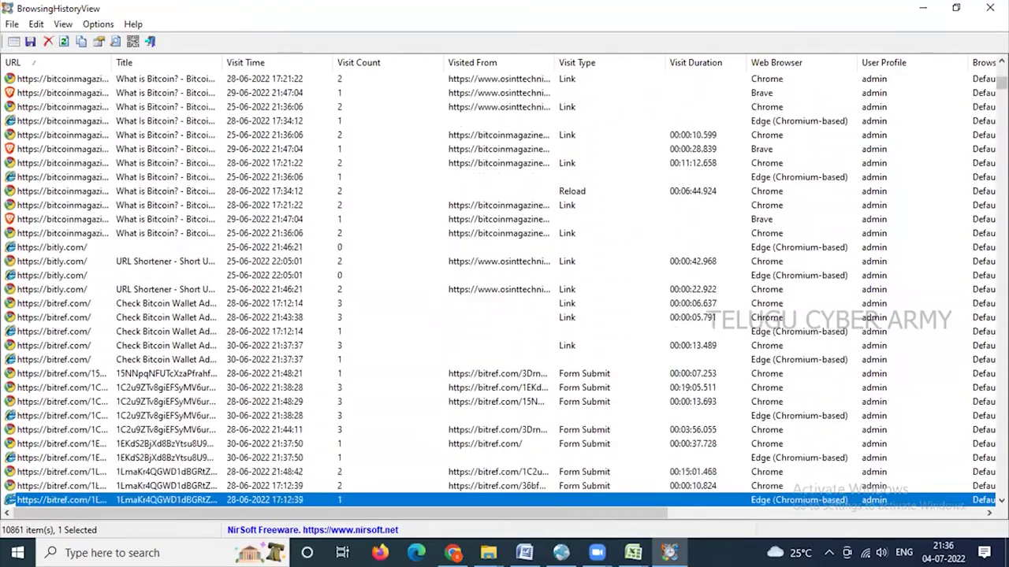
Step down the BrowsingHistoryView list from the bitref.com records to the code.tutsplus.com records
{"action": "key", "text": "Down"}
{"action": "key", "text": "Down"}
{"action": "key", "text": "Down"}
{"action": "key", "text": "Down"}
{"action": "key", "text": "Down"}
{"action": "key", "text": "Down"}
{"action": "key", "text": "Down"}
{"action": "key", "text": "Down"}
{"action": "key", "text": "Down"}
{"action": "key", "text": "Down"}
{"action": "key", "text": "Down"}
{"action": "key", "text": "Down"}
{"action": "key", "text": "Down"}
{"action": "key", "text": "Down"}
{"action": "key", "text": "Down"}
{"action": "key", "text": "Down"}
{"action": "key", "text": "Down"}
{"action": "key", "text": "Down"}
{"action": "key", "text": "Down"}
{"action": "key", "text": "Down"}
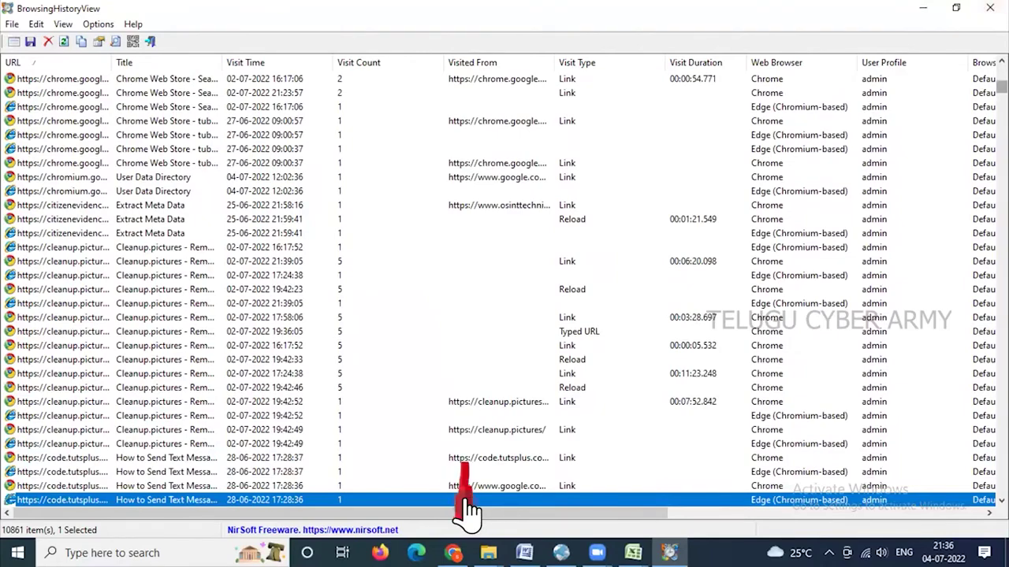
Page down through the remaining history records to the youtube.com and zebpay.com entries near the end of the list
{"action": "key", "text": "Page_Down"}
{"action": "key", "text": "Page_Down"}
{"action": "key", "text": "Page_Down"}
{"action": "key", "text": "Page_Down"}
{"action": "key", "text": "Page_Down"}
{"action": "key", "text": "Page_Down"}
{"action": "key", "text": "Page_Down"}
{"action": "key", "text": "Page_Down"}
{"action": "key", "text": "Page_Down"}
{"action": "key", "text": "Page_Down"}
{"action": "key", "text": "Page_Down"}
{"action": "key", "text": "Page_Down"}
{"action": "key", "text": "Page_Down"}
{"action": "key", "text": "Page_Down"}
{"action": "key", "text": "Page_Down"}
{"action": "key", "text": "Page_Down"}
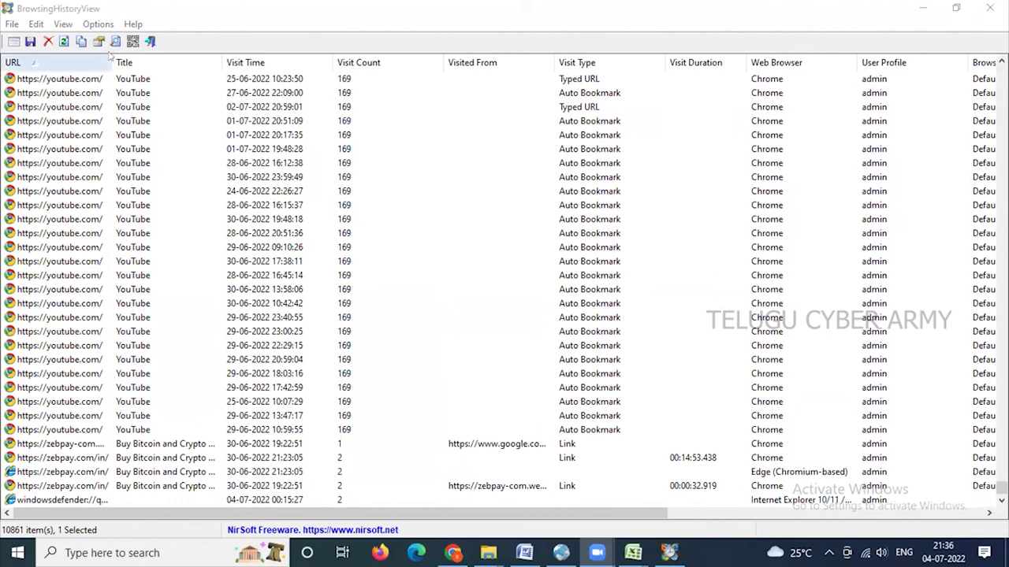
Widen the URL column to show full addresses and look across the remaining record columns through Record ID, returning to the URL column
{"action": "left_click_drag", "start_coordinate": [102, 54], "coordinate": [290, 69]}
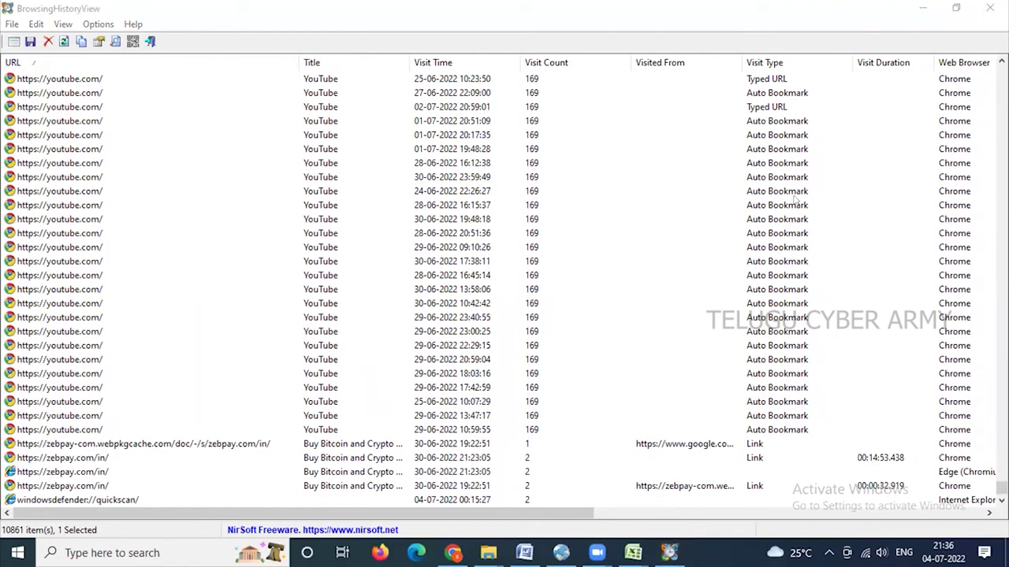
{"action": "left_click", "coordinate": [592, 468]}
{"action": "scroll", "coordinate": [593, 467], "scroll_direction": "right", "scroll_amount": 10}
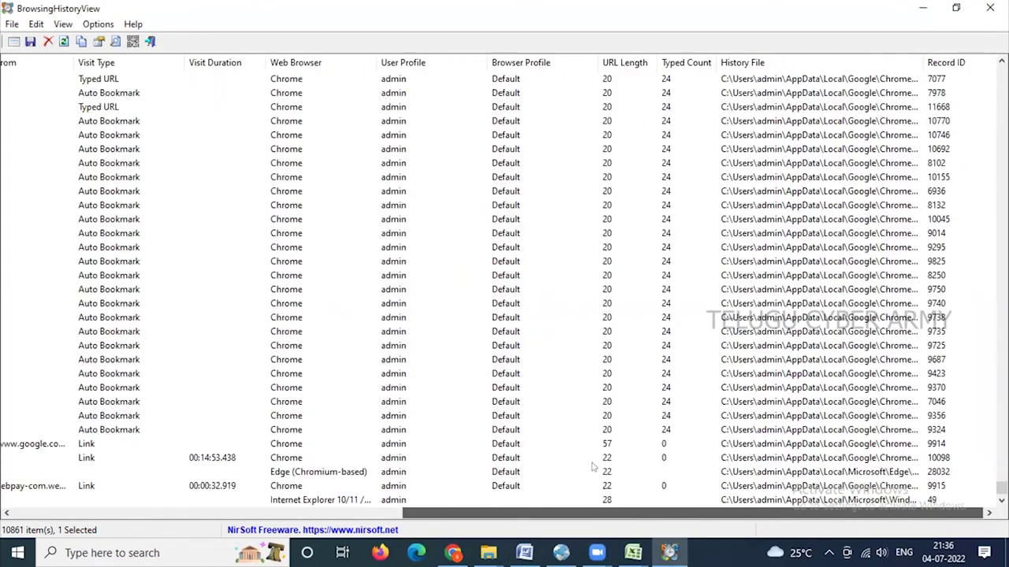
{"action": "scroll", "coordinate": [592, 467], "scroll_direction": "left", "scroll_amount": 10}
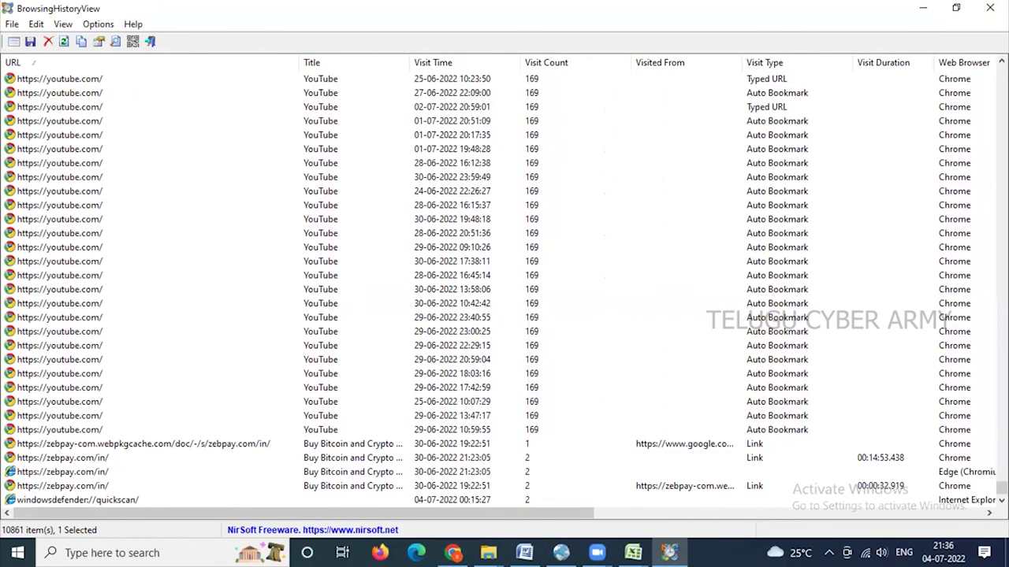
Switch to Browser History Examiner, view the Cached Files, Cached Images and Form History artefacts, and minimise its window
{"action": "left_click", "coordinate": [596, 552]}
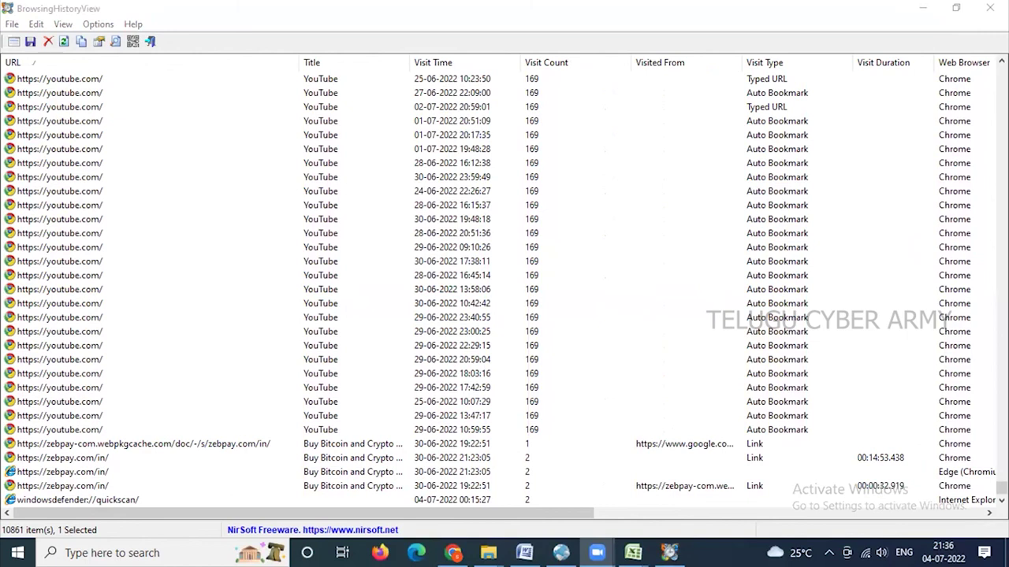
{"action": "left_click", "coordinate": [561, 553]}
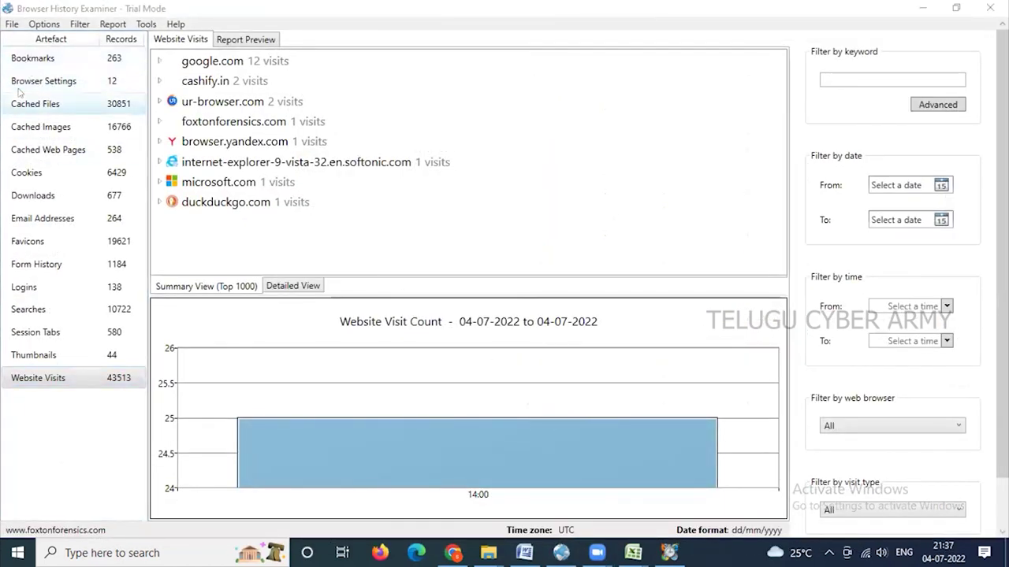
{"action": "left_click", "coordinate": [65, 105]}
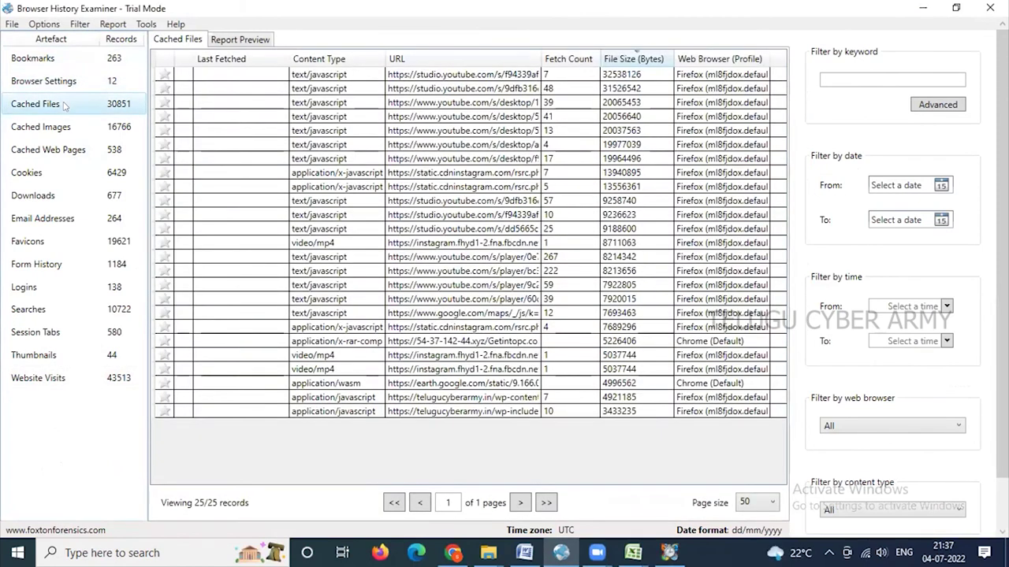
{"action": "left_click", "coordinate": [31, 127]}
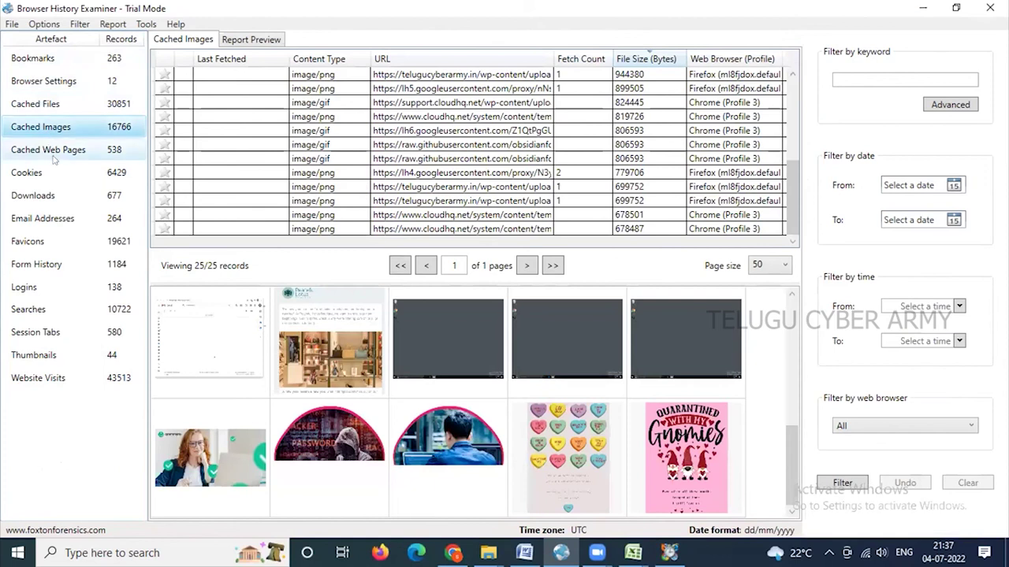
{"action": "left_click", "coordinate": [33, 266]}
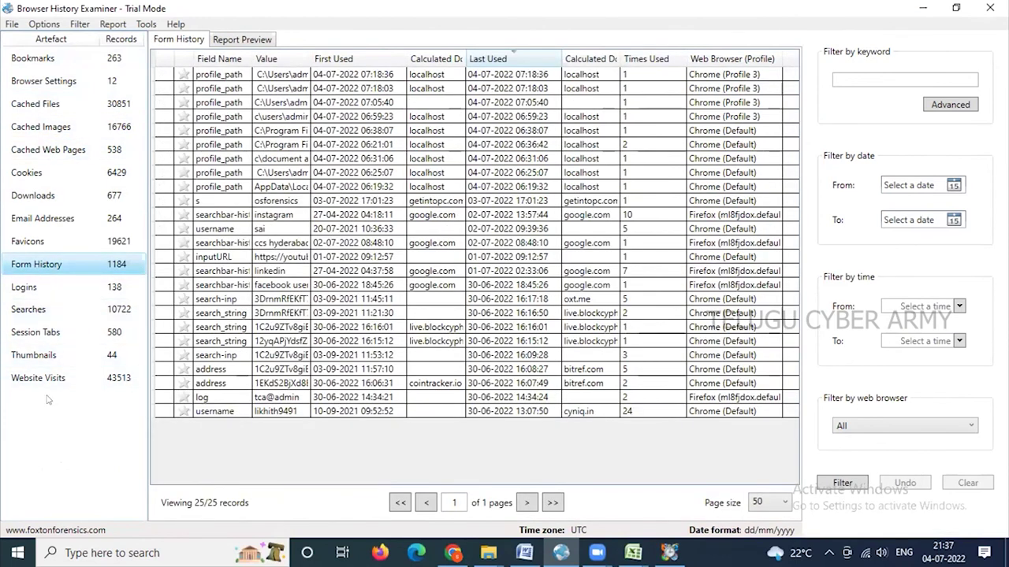
{"action": "left_click", "coordinate": [922, 8]}
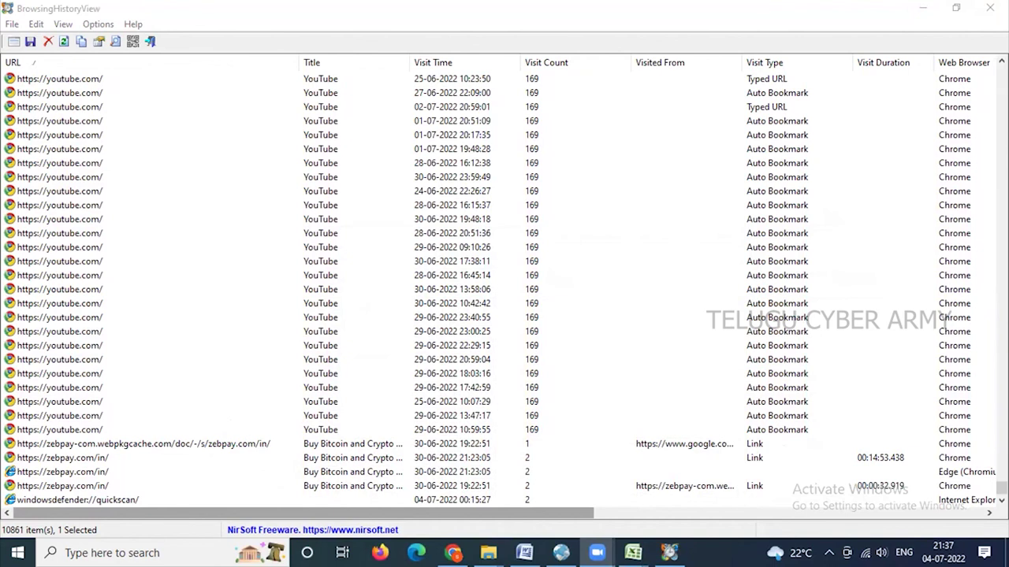
Minimise BrowsingHistoryView and open the BrowsingHistoryView CFG file from the browsinghistoryview-x64 folder
{"action": "left_click", "coordinate": [922, 8]}
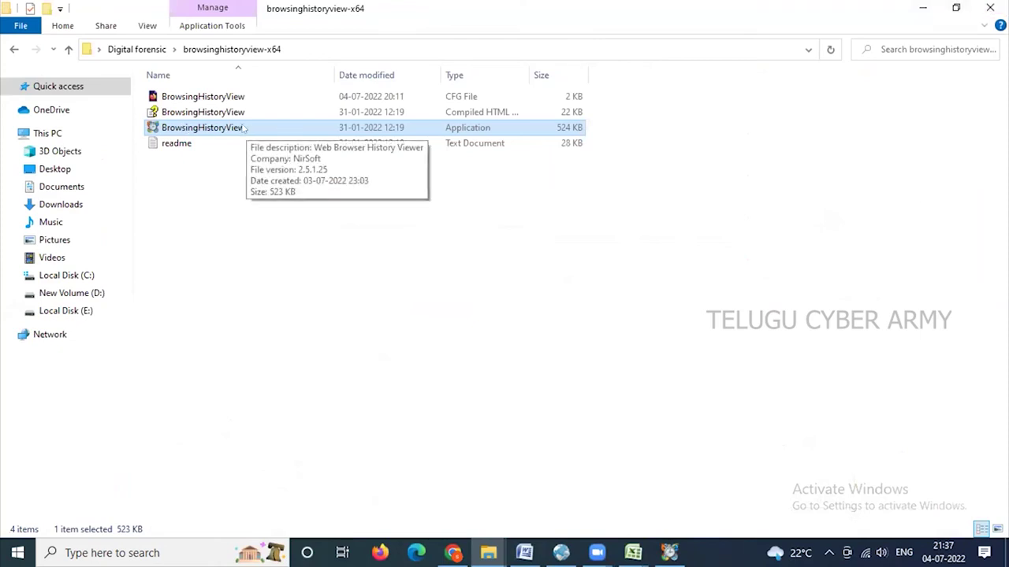
{"action": "left_click", "coordinate": [202, 97]}
{"action": "double_click", "coordinate": [203, 97]}
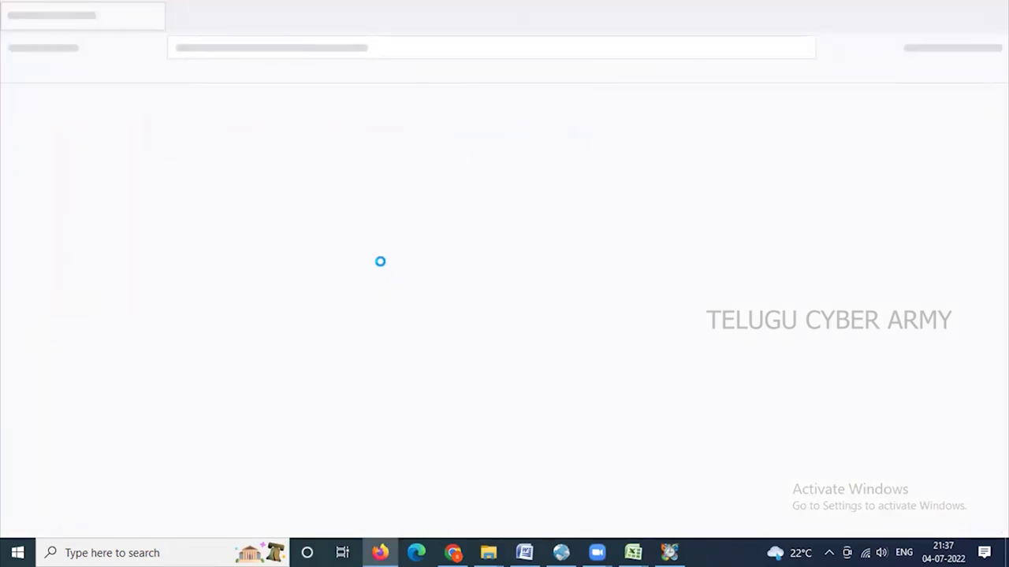